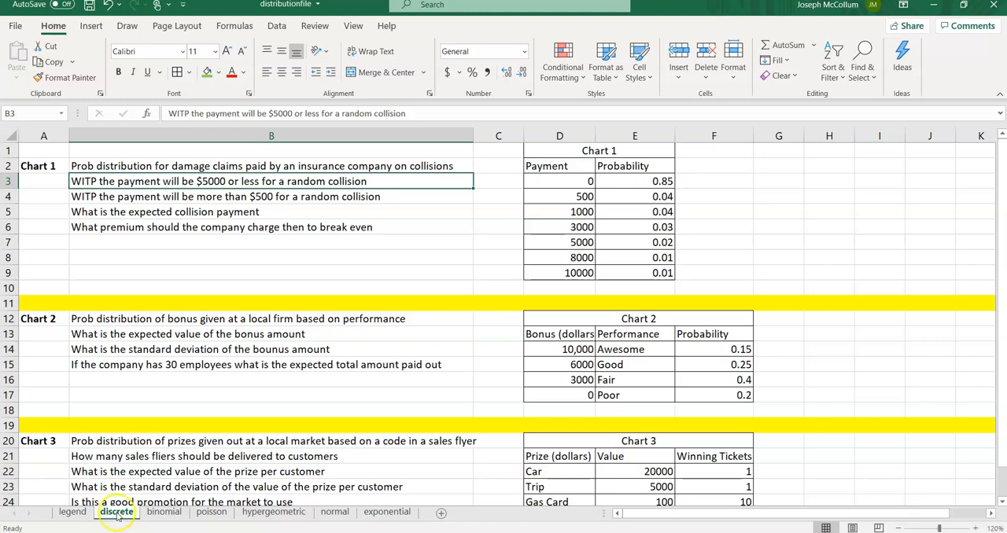
Step: Examine the Chart 1 questions and the payment and probability values in the table
left_click(118, 166)
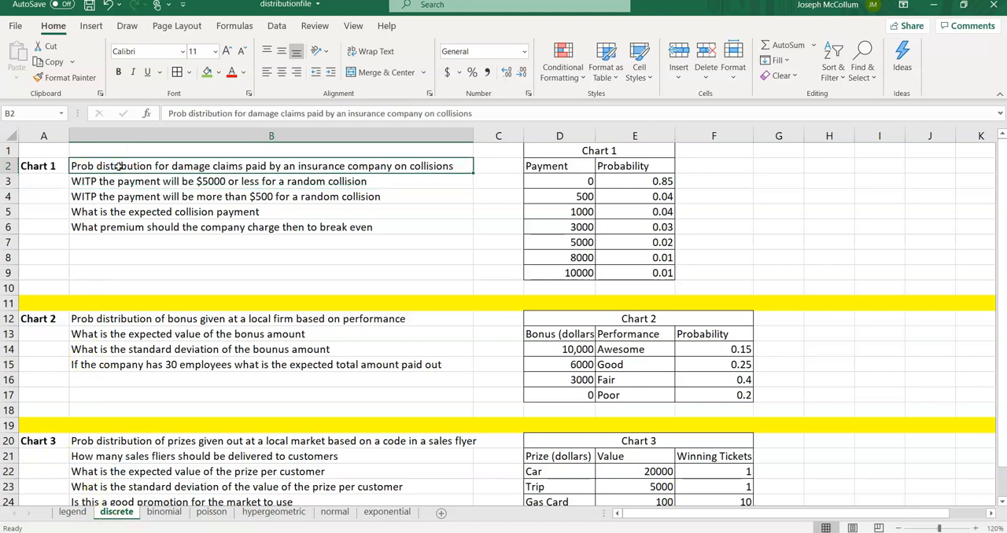
left_click(194, 139)
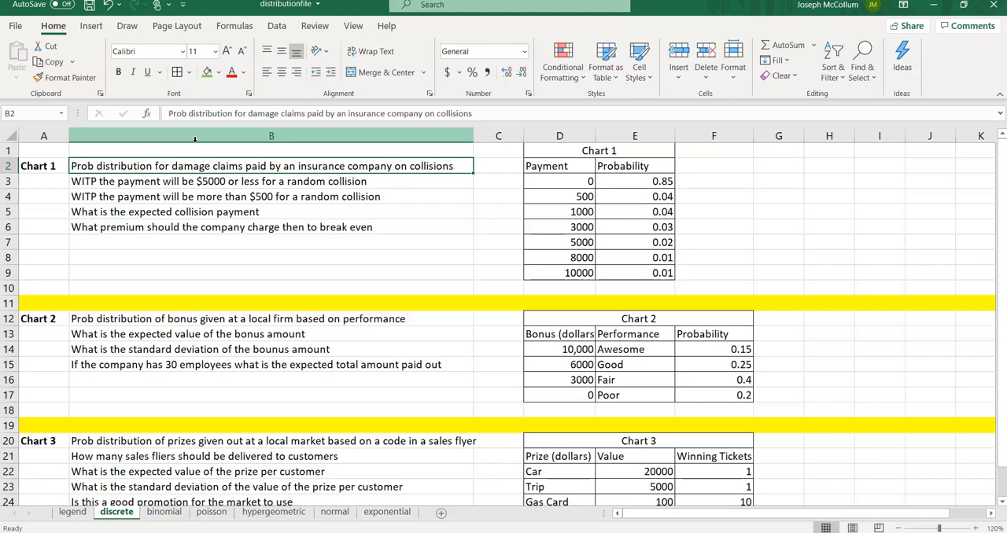
left_click(544, 179)
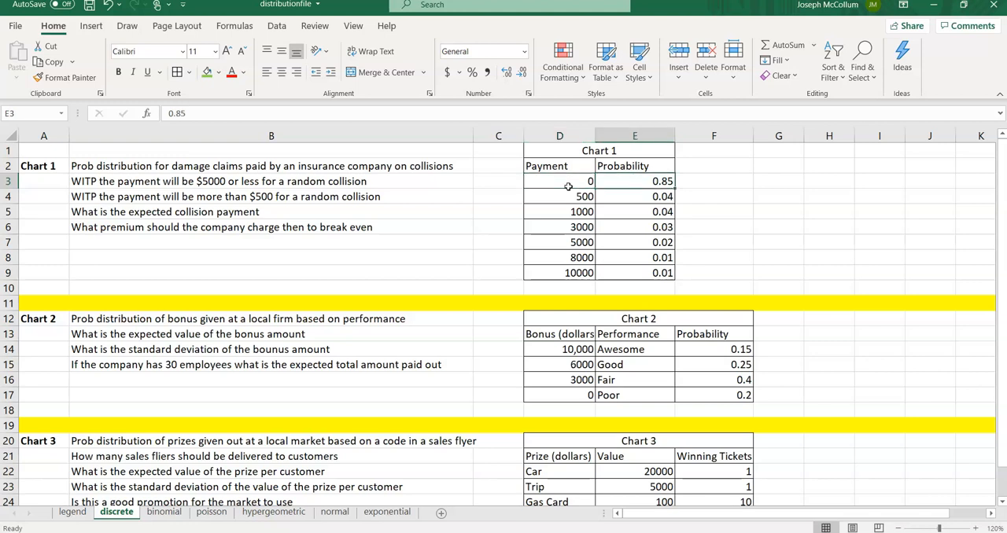
key("Right")
left_click(568, 187)
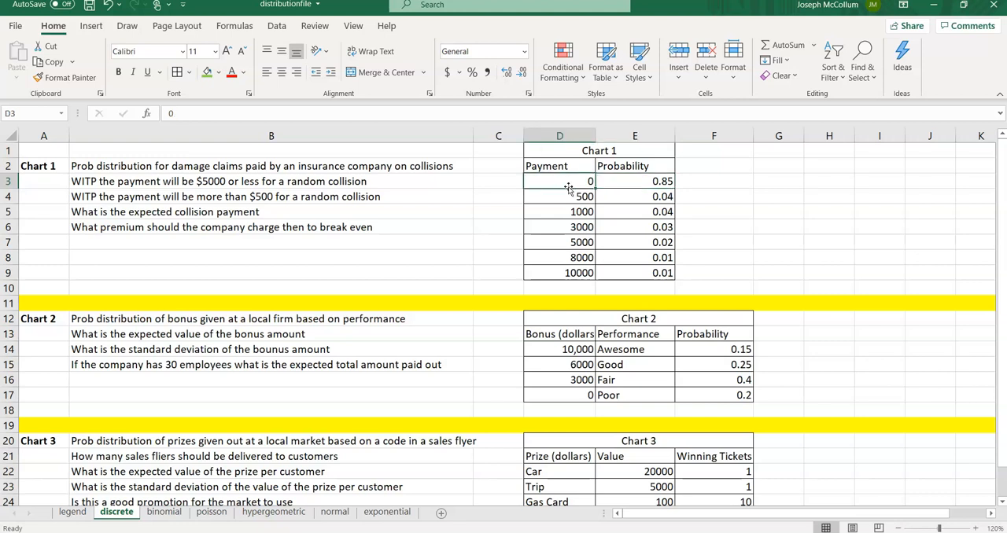
key("Right")
key("Down")
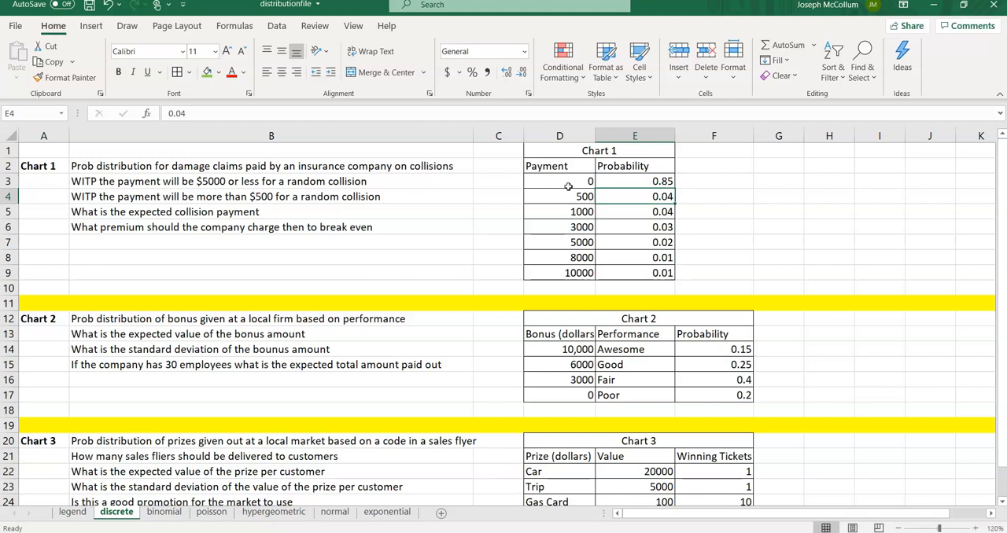
key("Left")
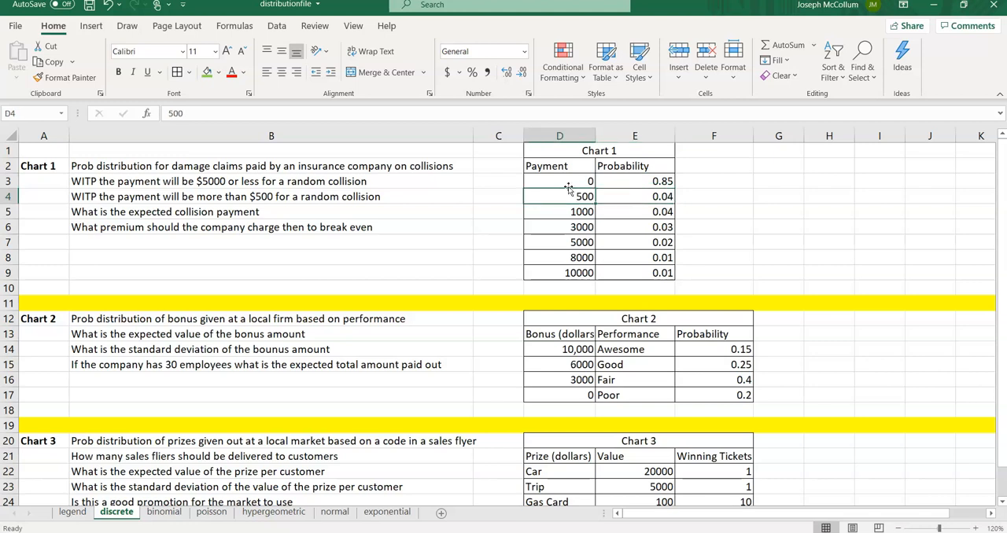
key("Right")
key("Down")
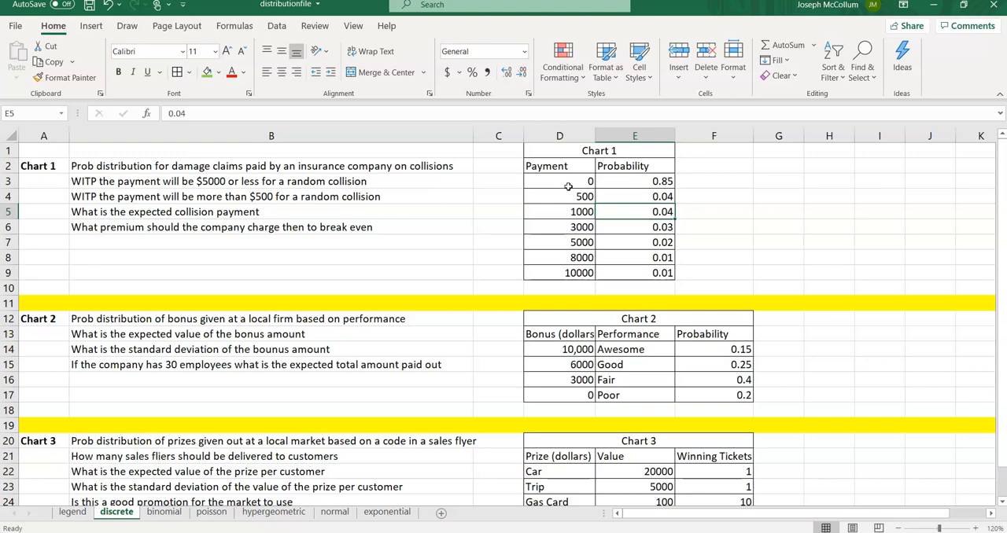
key("Left")
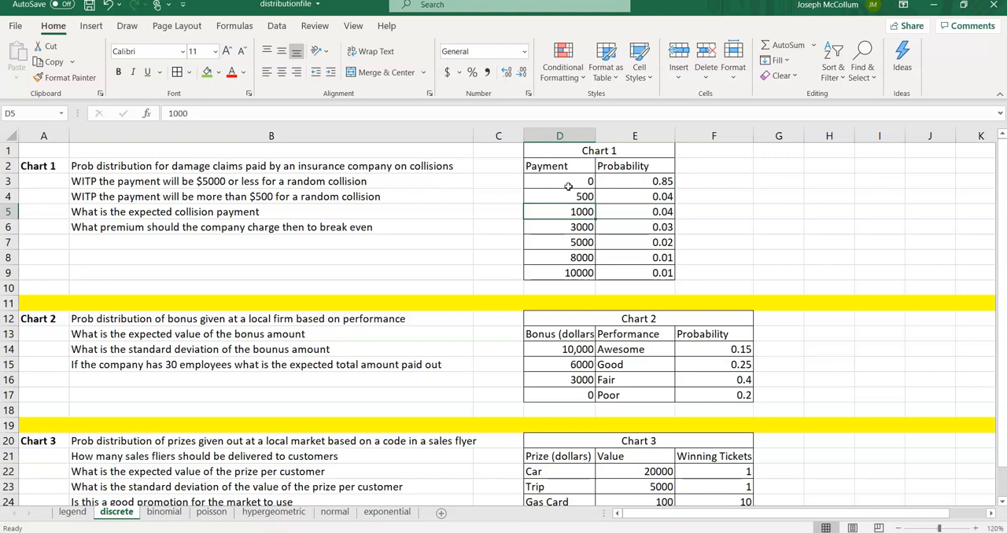
key("Right")
key("Down")
key("Down")
key("Down")
key("Down")
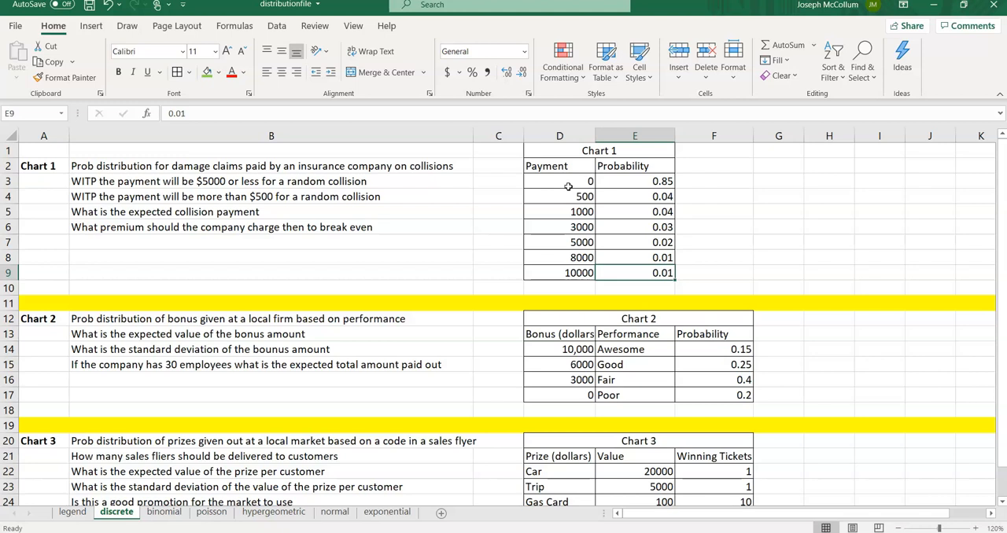
key("Left")
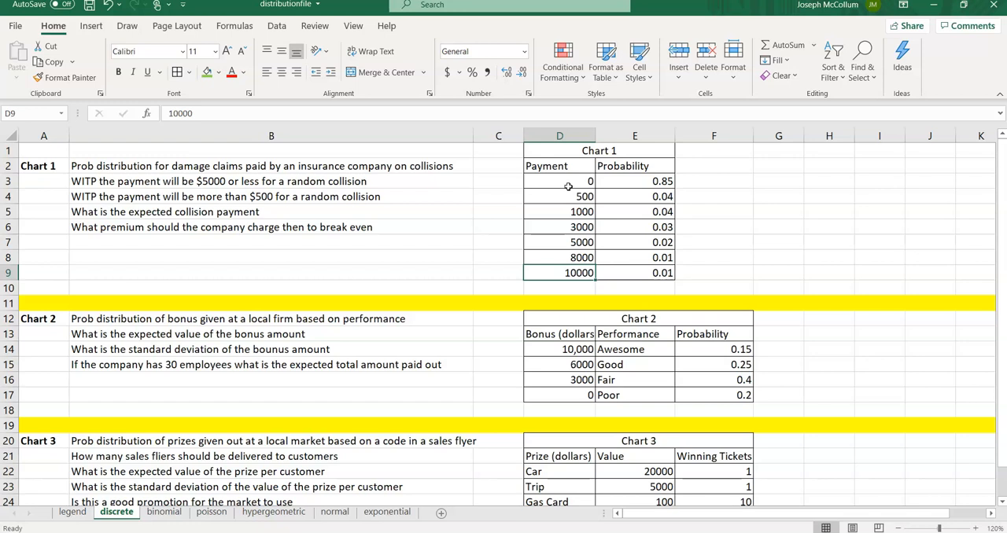
Step: Label the four Chart 1 question rows a, b, c and d in the first column
left_click(65, 182)
type("a")
key("Return")
type("b")
key("Return")
type("c")
key("Return")
type("d")
key("Tab")
key("Up")
key("Up")
key("Up")
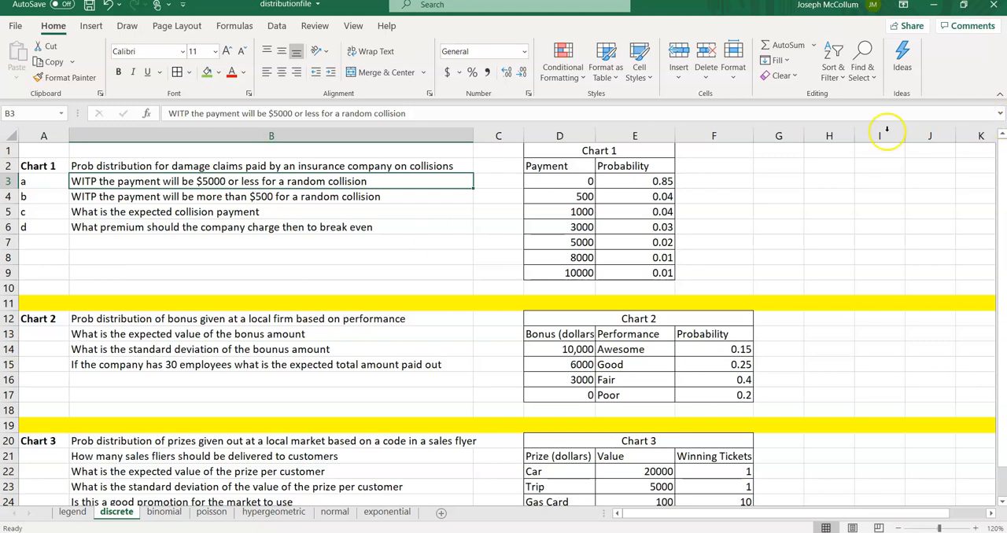
Step: Label cell H2 as a, reviewing the payments and probabilities up to $5000
left_click(821, 168)
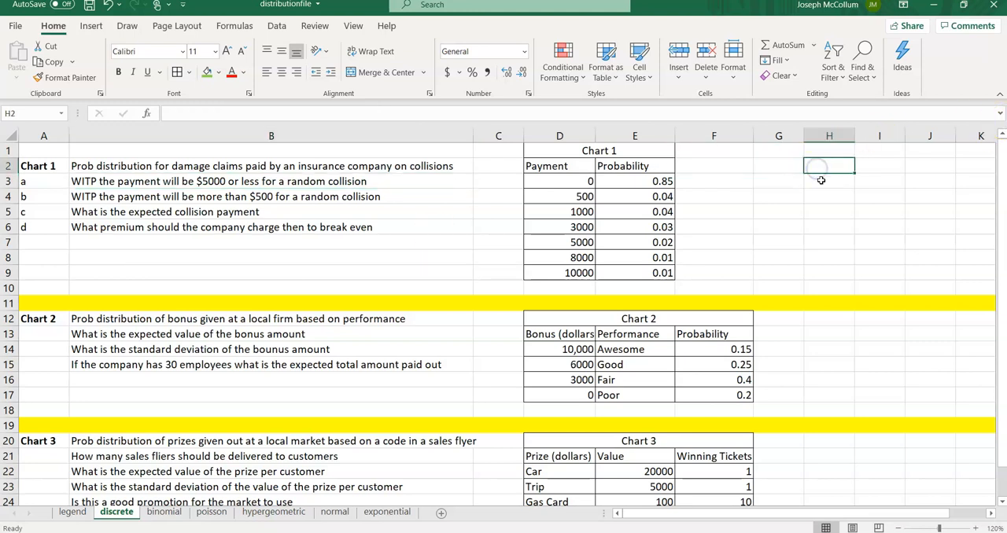
type("a")
key("Tab")
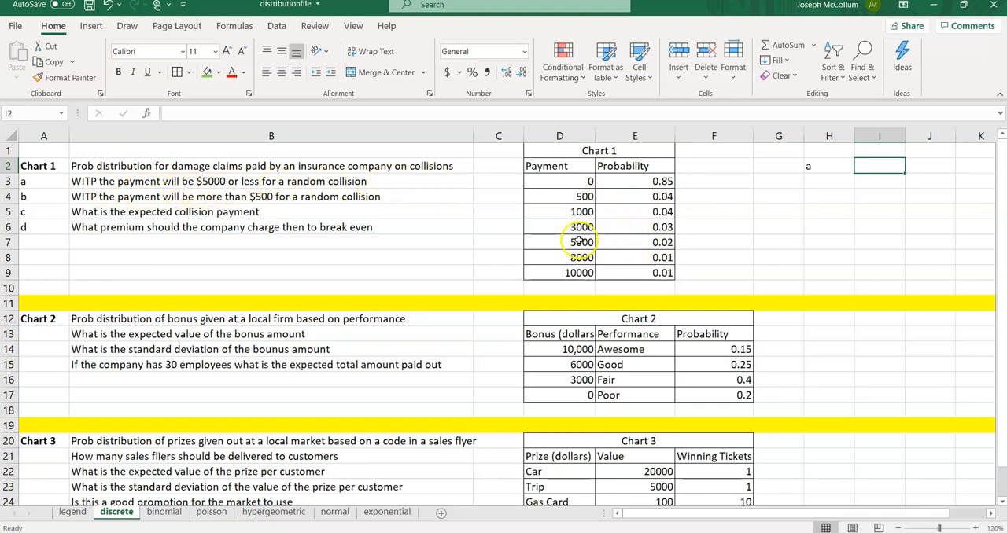
left_click_drag(575, 243, 570, 185)
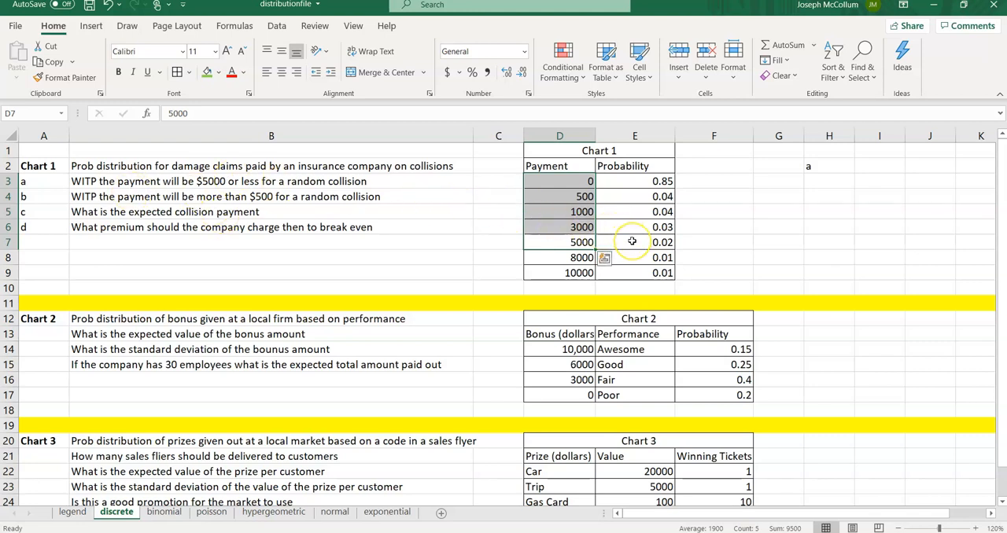
left_click_drag(632, 241, 627, 182)
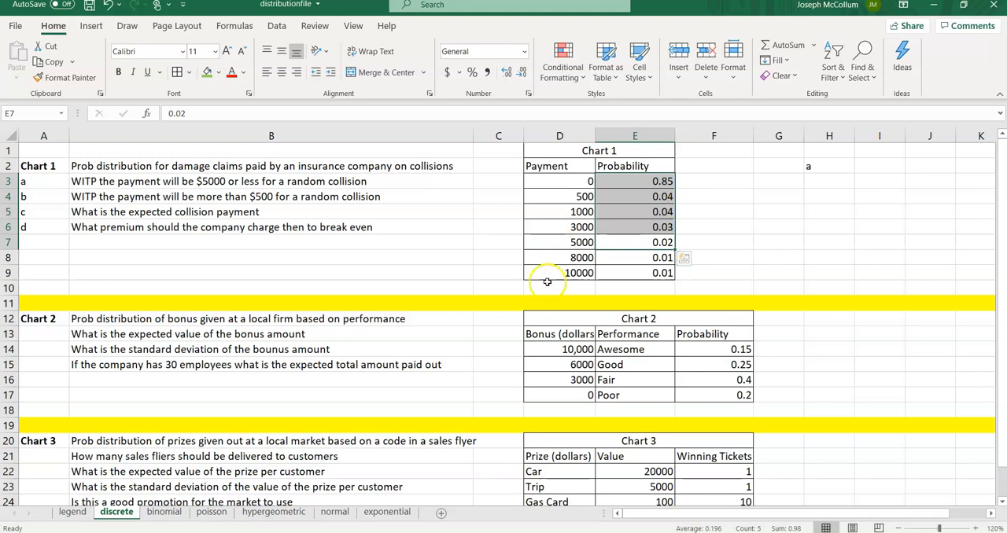
left_click(643, 259)
left_click_drag(642, 268, 643, 273)
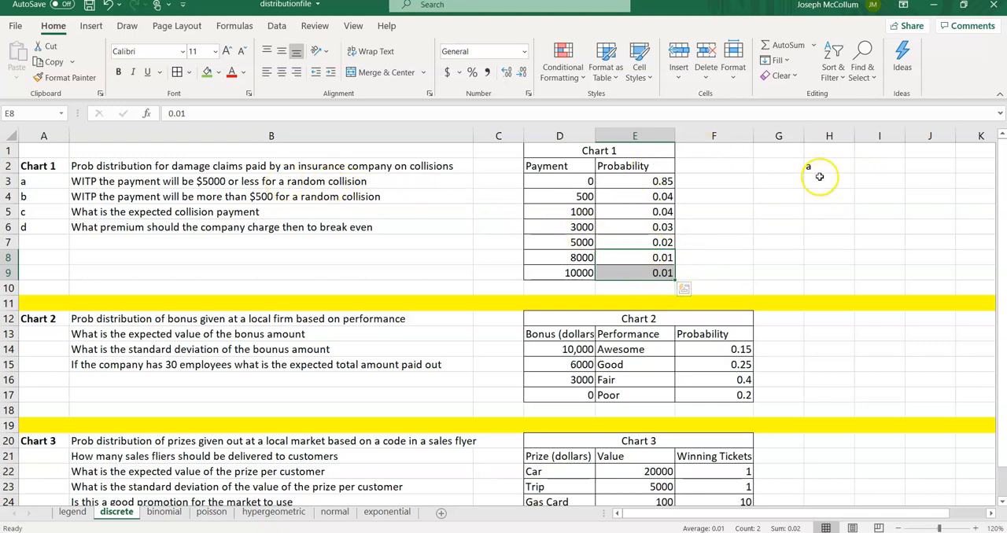
Step: Enter the text 1-.02 in I2 and the formula =1-.02 in J2 for part a
left_click(869, 164)
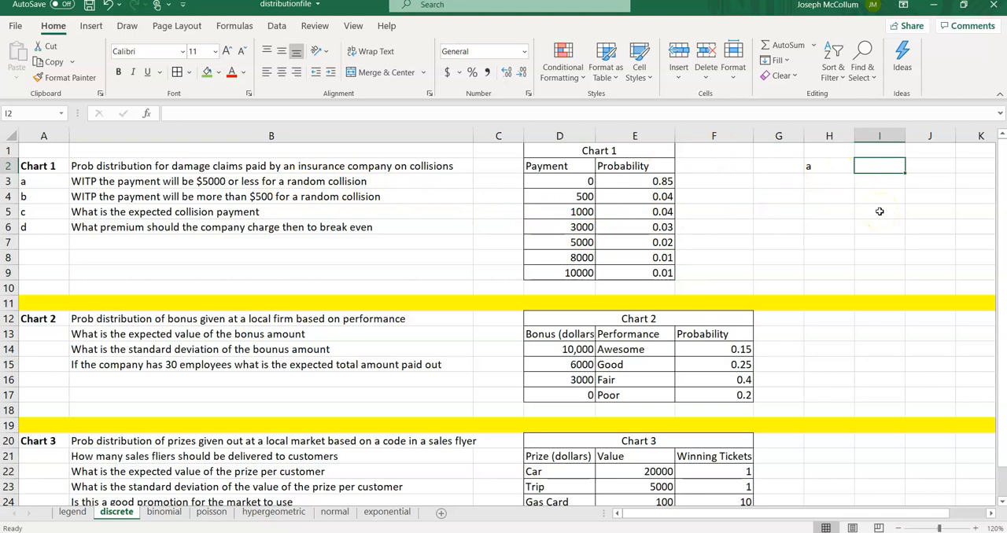
type("1-.02")
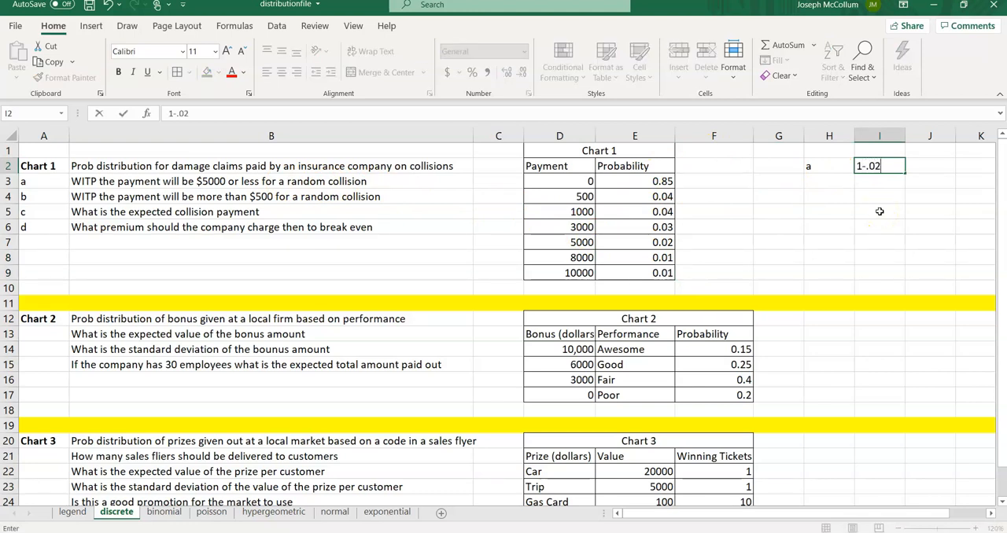
key("Tab")
type("=")
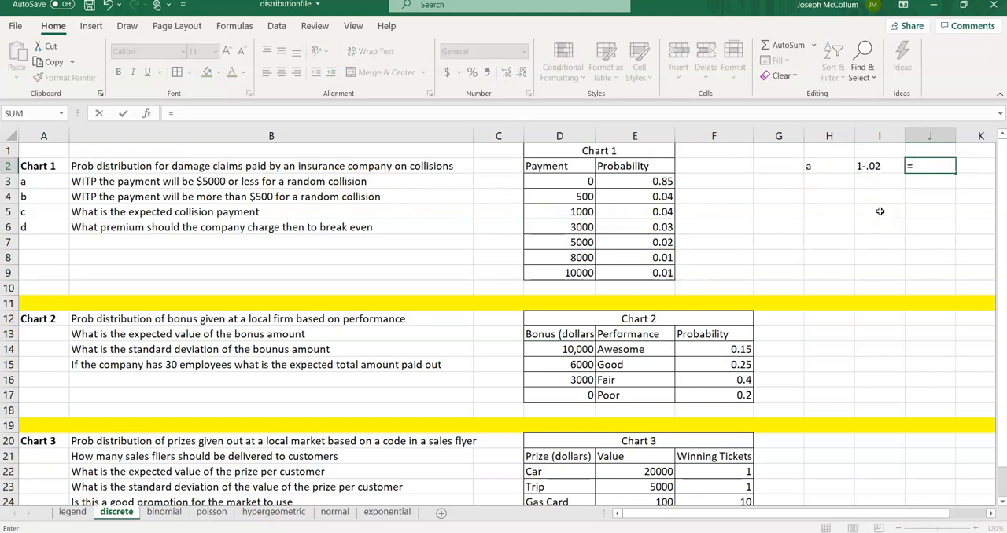
type("1-02")
key("BackSpace")
key("BackSpace")
type(".02")
key("ctrl+Return")
key("Up")
key("BackSpace")
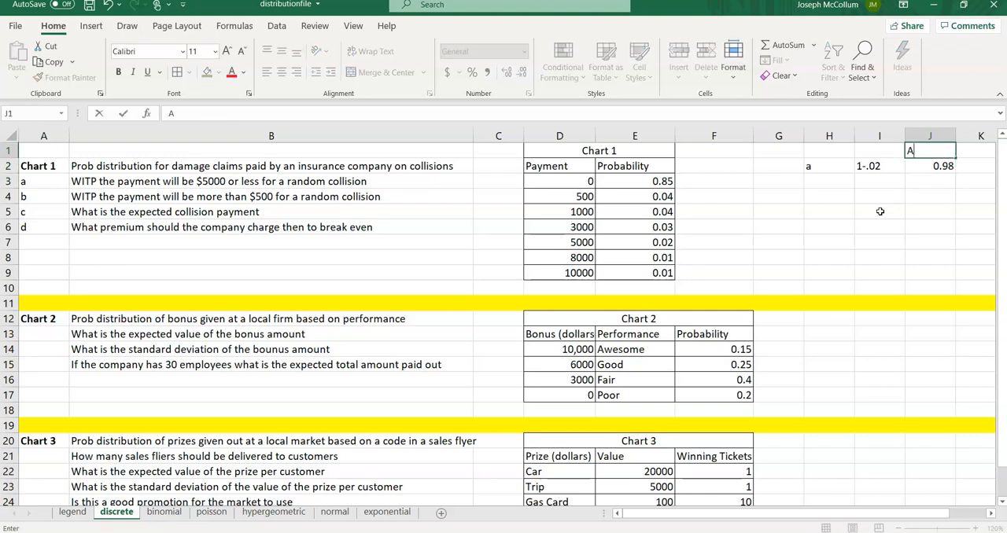
key("Return")
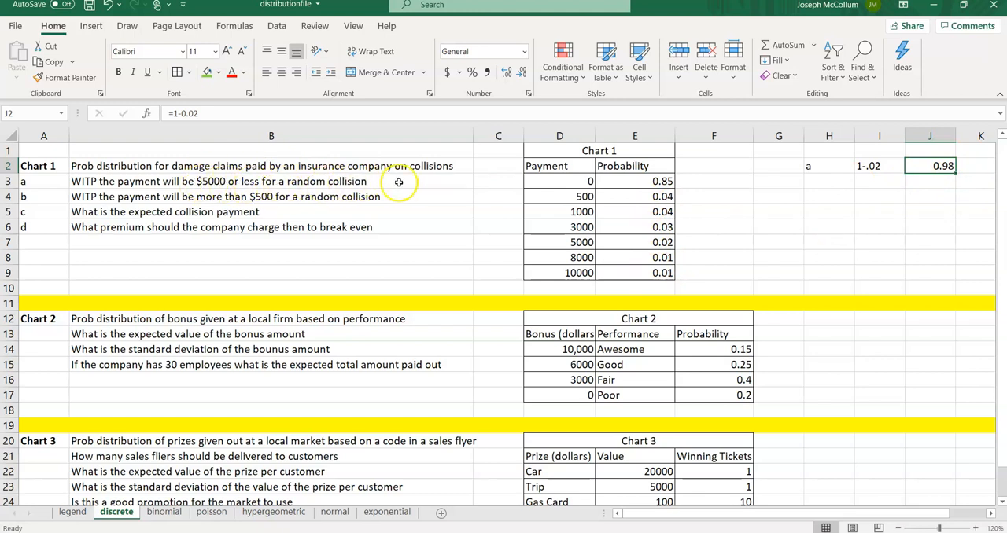
Step: Label cell D10 below the payment column as check
left_click(815, 204)
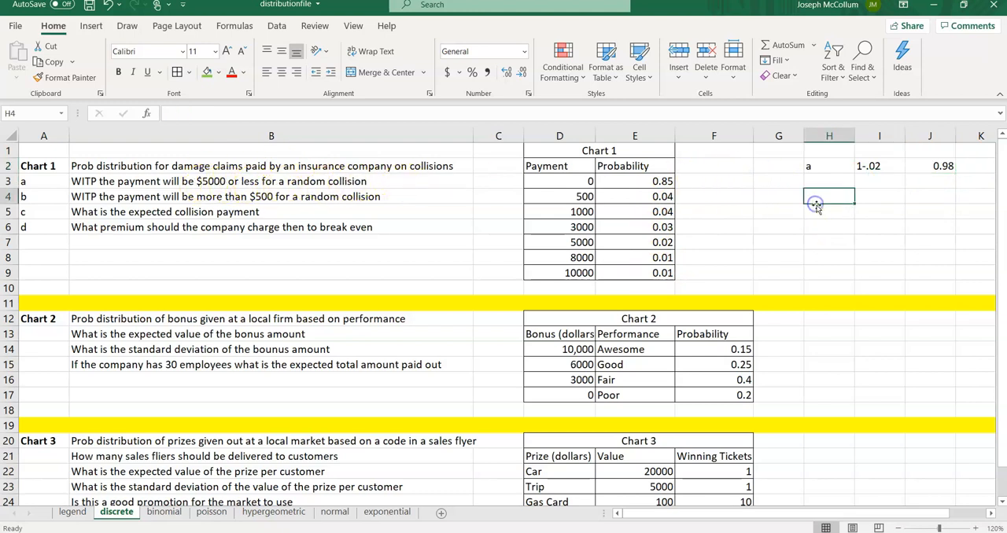
key("Down")
key("Down")
key("Down")
key("Down")
key("Down")
key("Down")
key("Left")
key("Left")
key("Left")
key("Left")
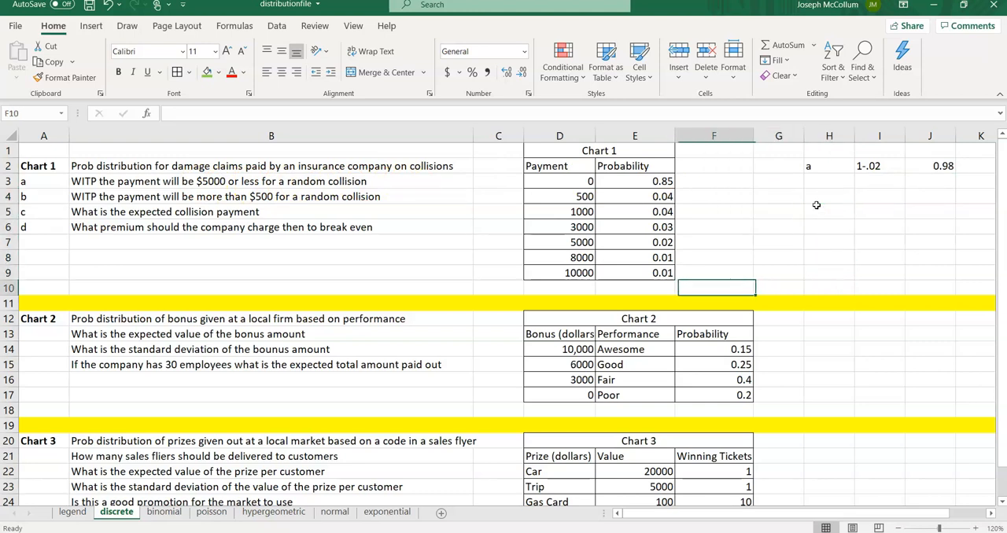
type("check")
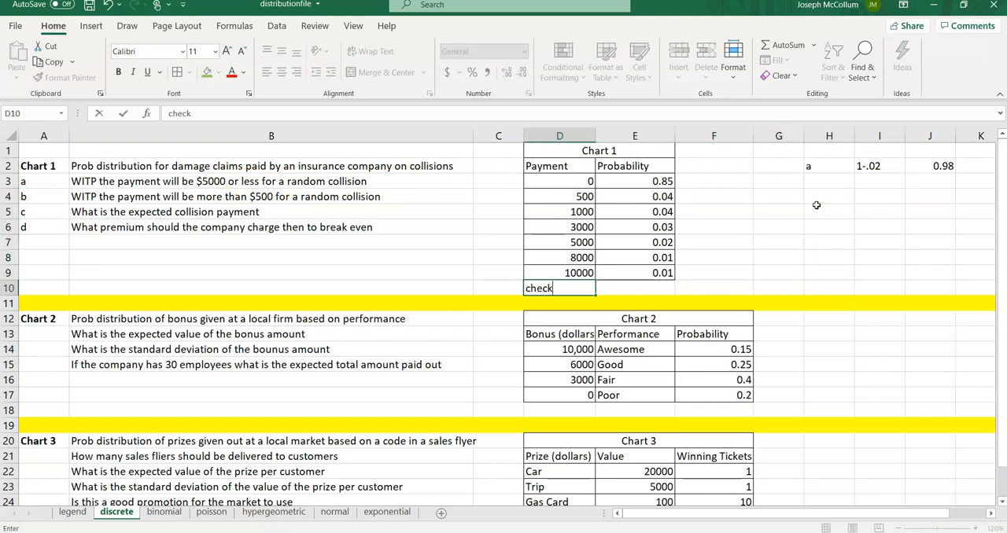
key("Tab")
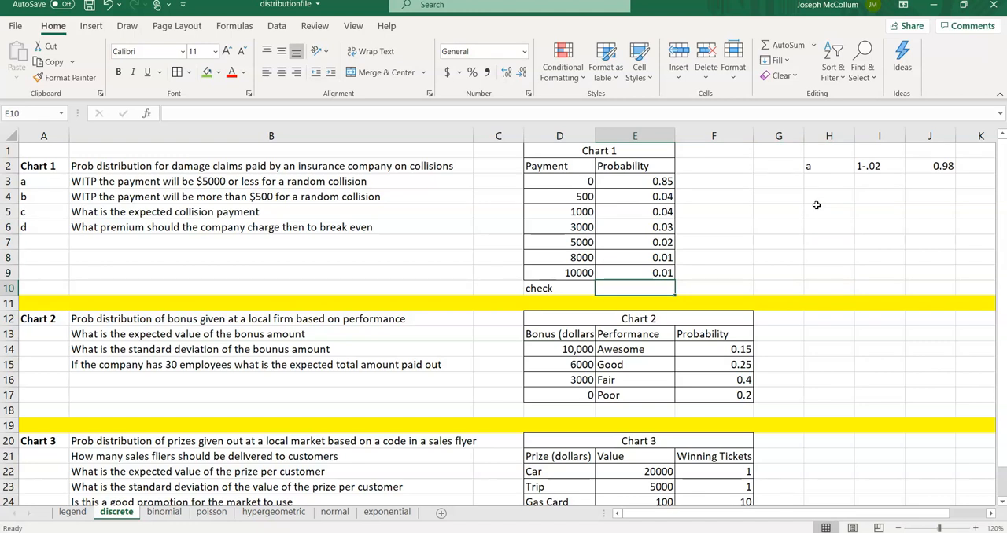
Step: Sum the probabilities E3:E9 in E10 with a SUM formula
type("=su")
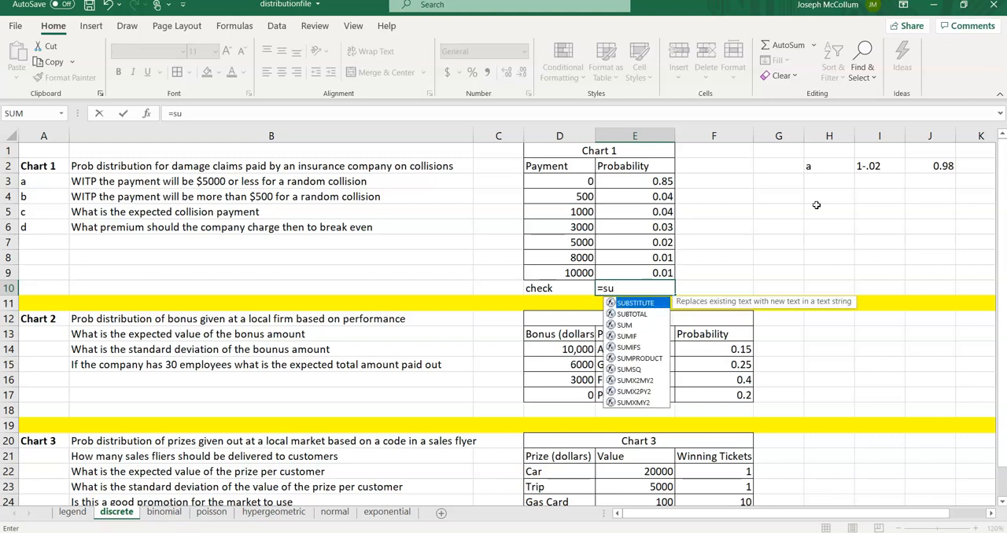
type("m")
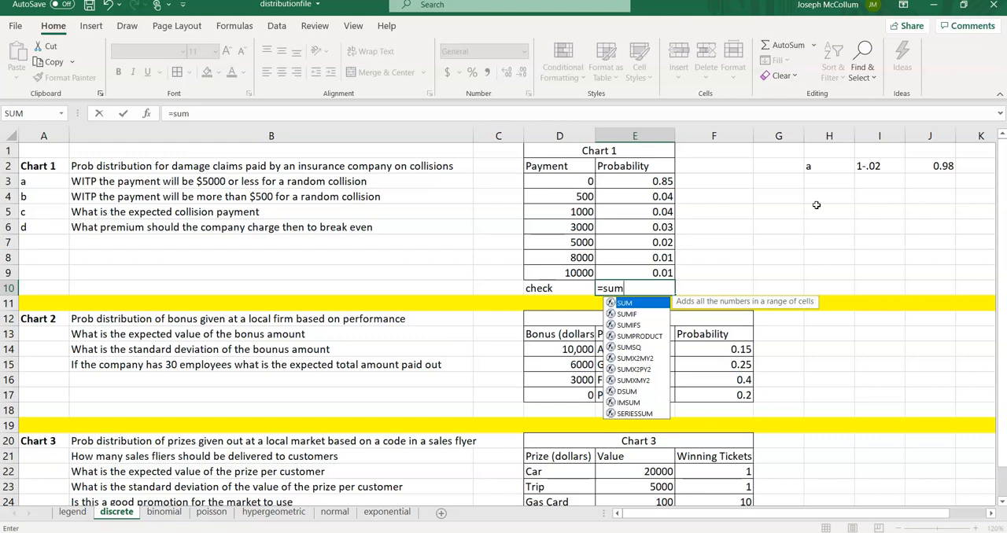
type("(")
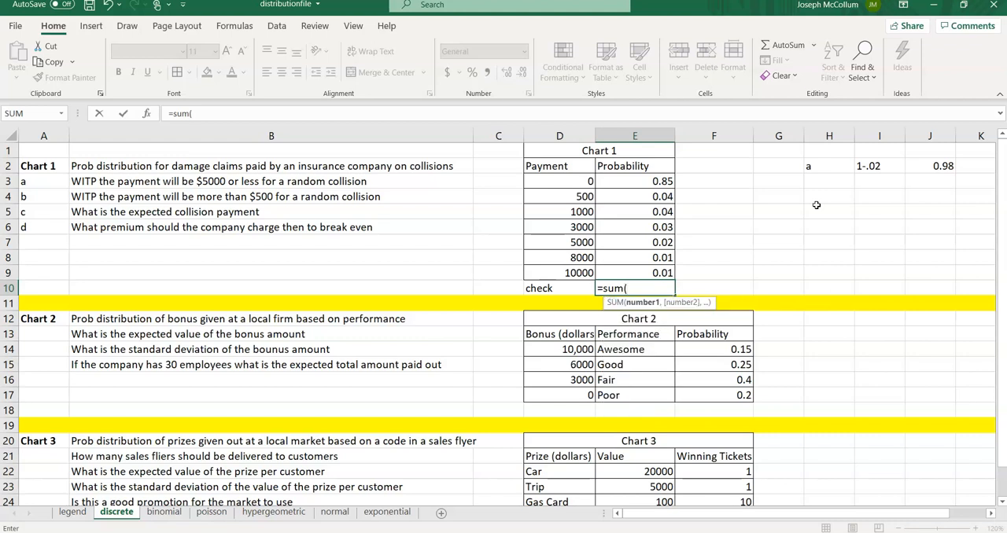
left_click_drag(642, 182, 642, 270)
type(")")
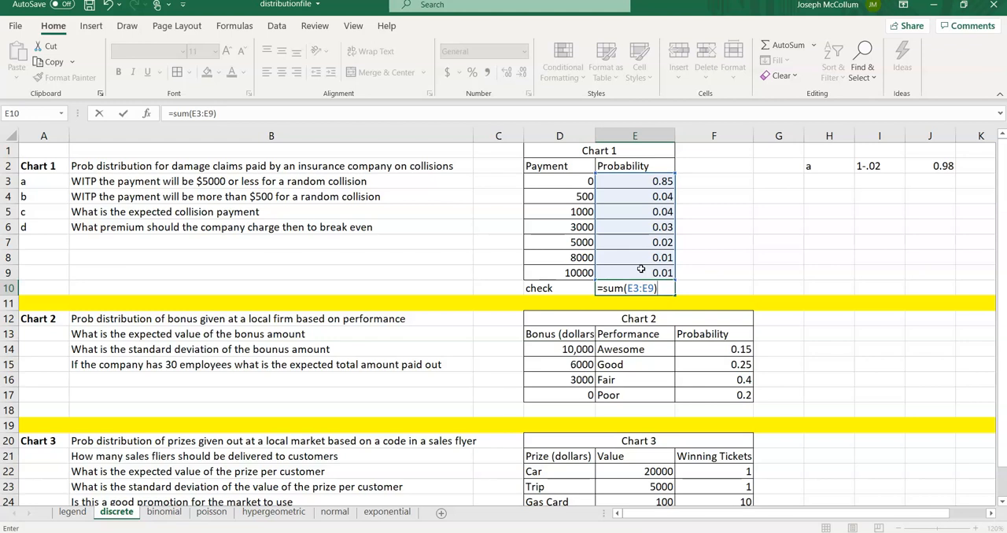
key("Return")
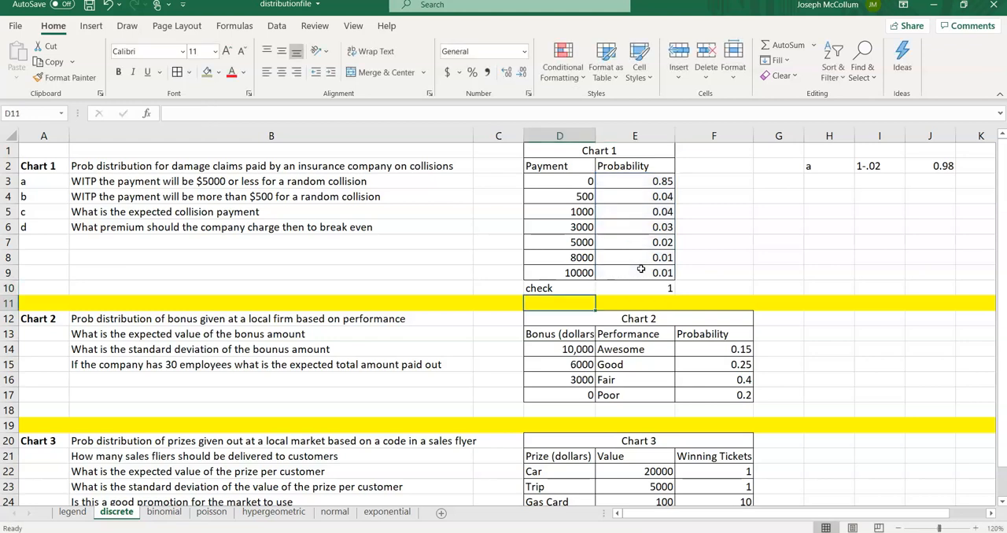
Step: Fill the check row D10:E10 with green
left_click_drag(578, 288, 614, 289)
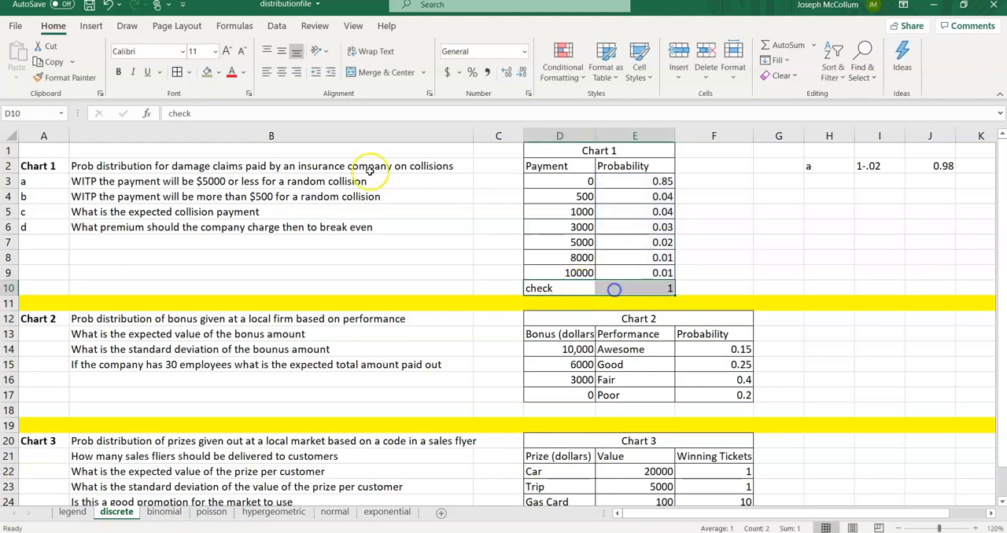
left_click(206, 72)
left_click(775, 210)
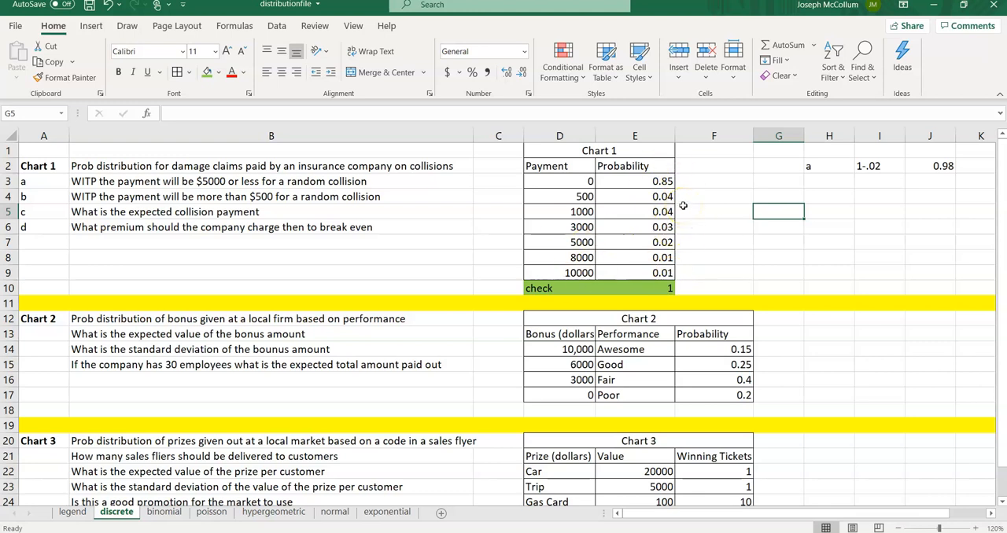
Step: Review the probability values in the Chart 1 table
left_click(654, 184)
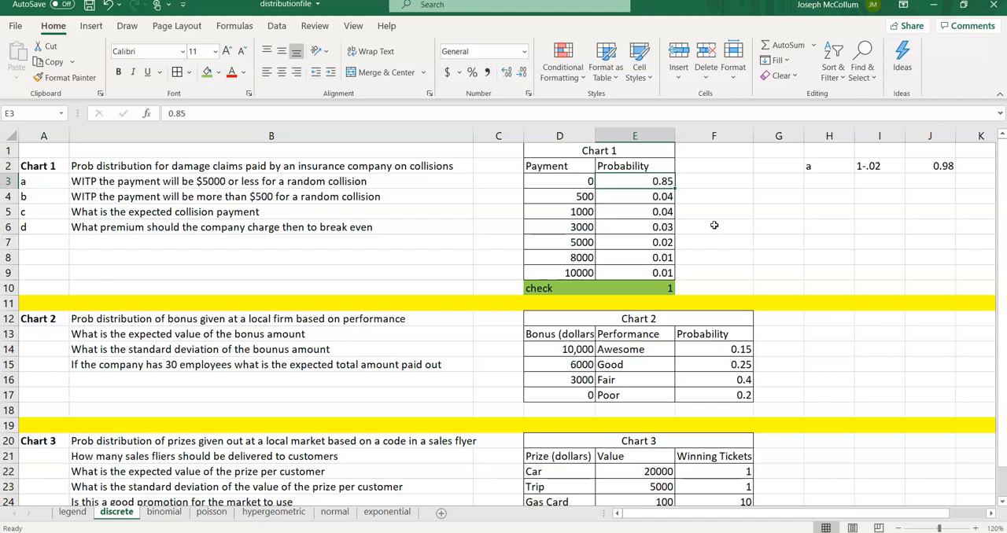
key("Down")
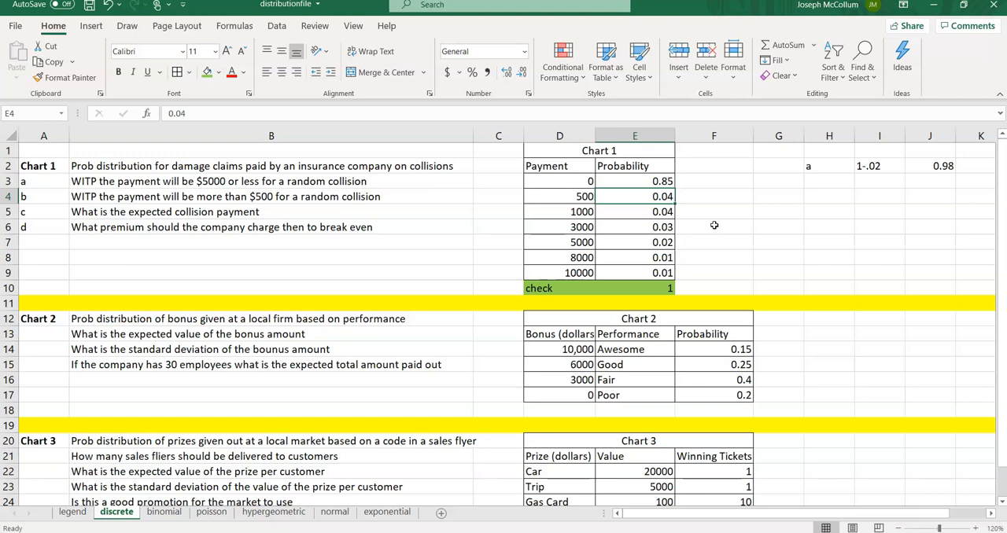
key("Down")
key("Up")
key("Up")
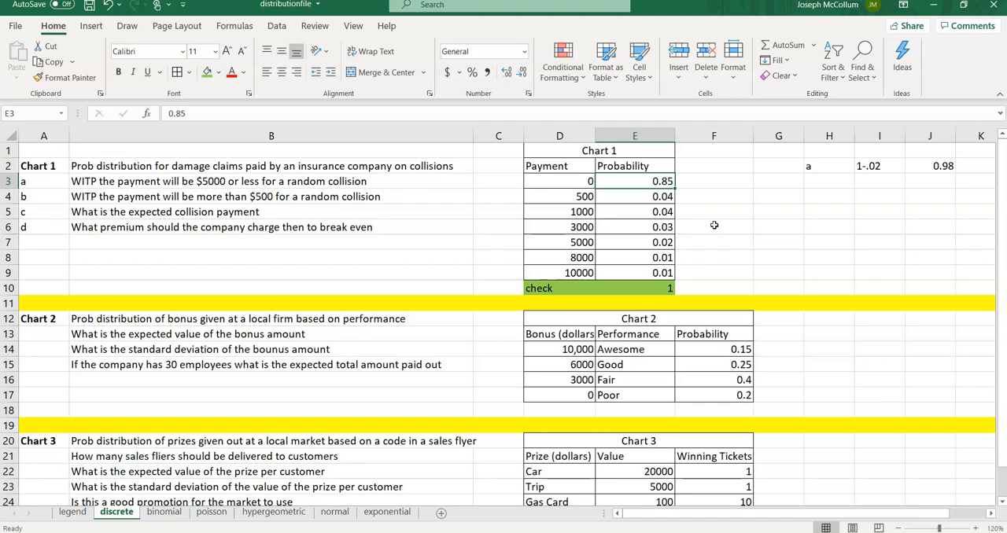
Step: Step down through the Chart 1 probability cells to the check total in E10
key("Down")
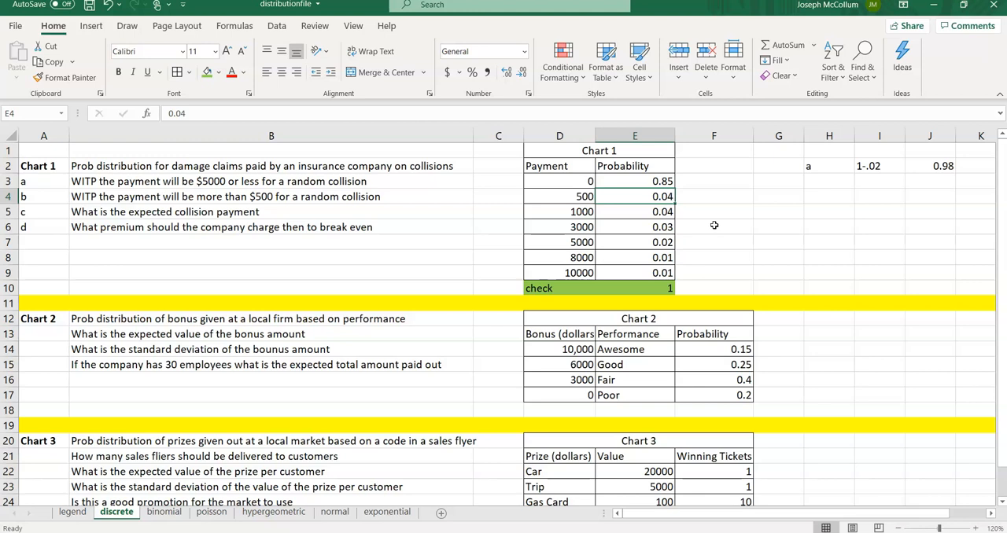
key("Up")
key("Down")
key("Down")
key("Down")
key("Down")
key("Down")
key("Down")
key("Down")
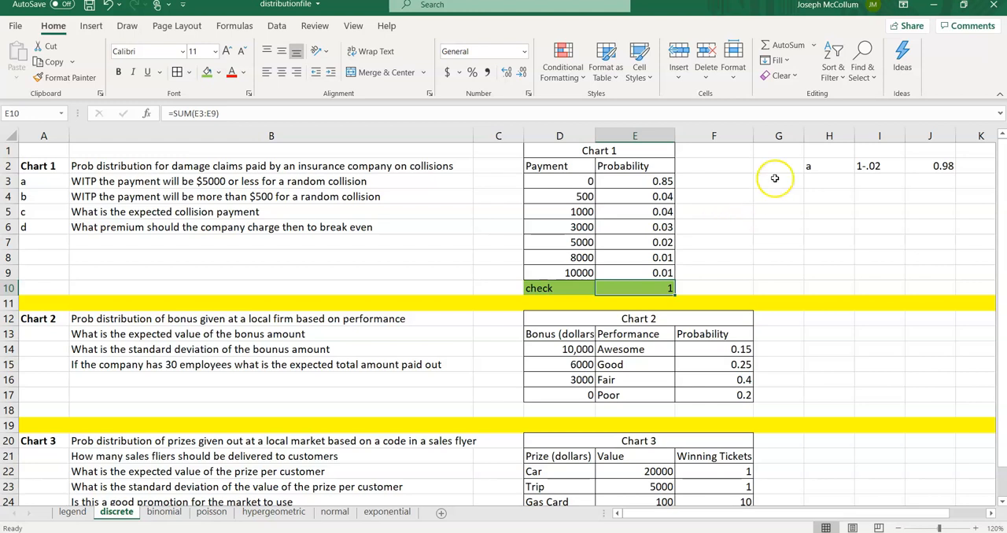
Step: Label cell H4 as b for the second question
left_click(822, 196)
type("b")
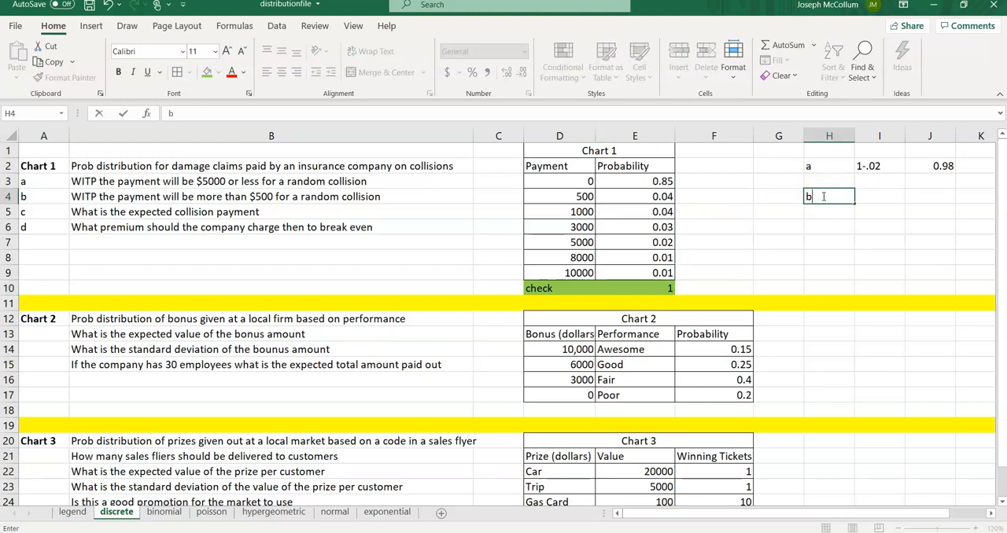
key("Tab")
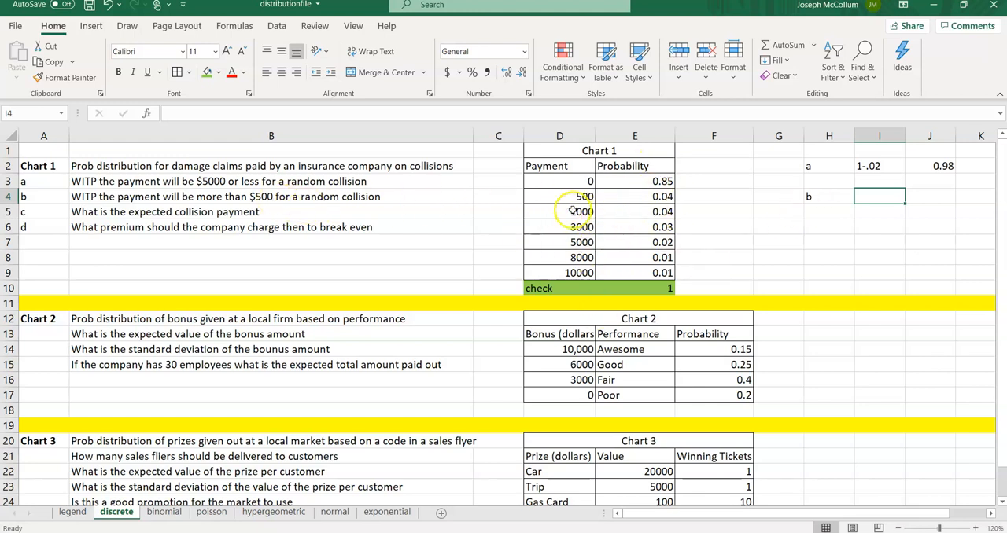
Step: Select the payments above 500 and their probabilities, then answer part b with 11% in I4 and =.11 in J4
left_click_drag(572, 211, 566, 271)
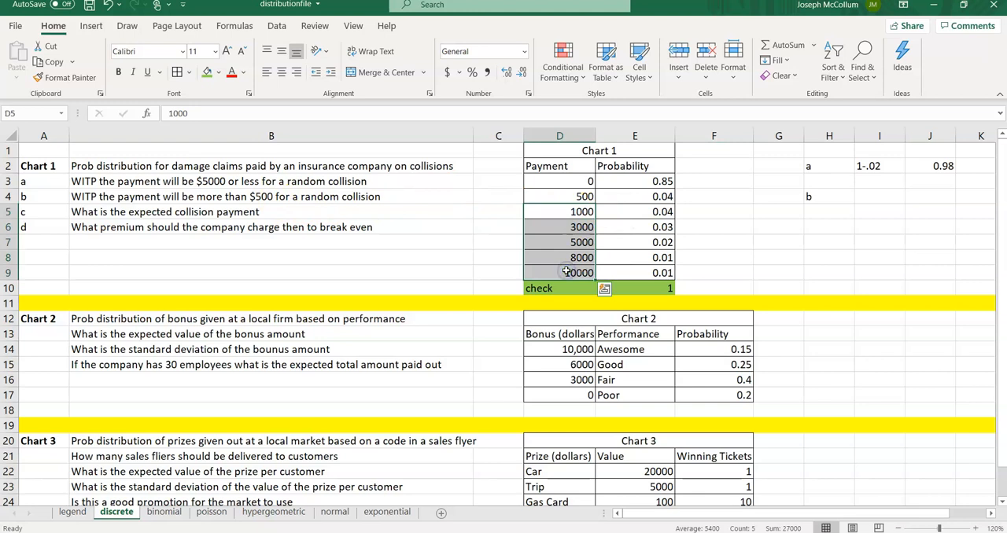
left_click_drag(635, 211, 632, 272)
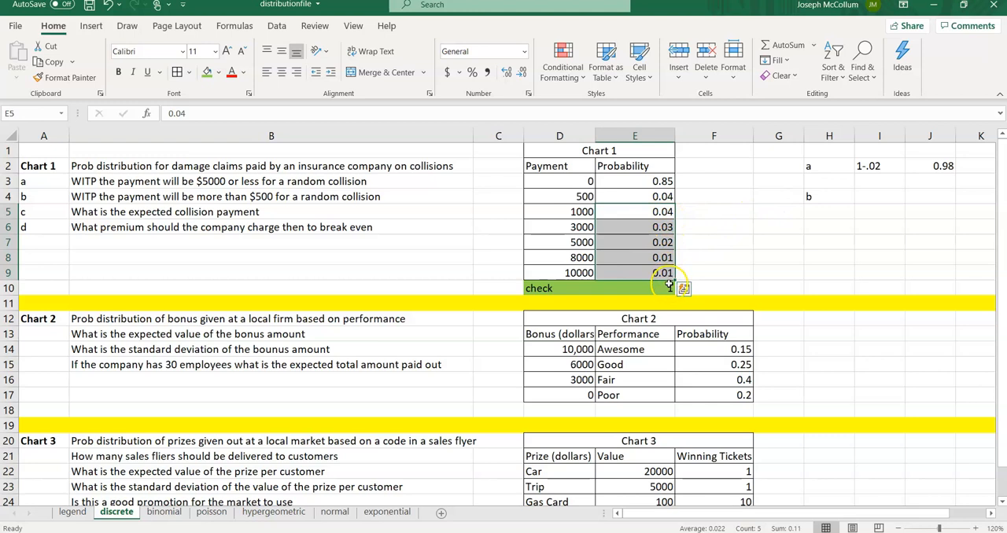
left_click(870, 197)
type("11%")
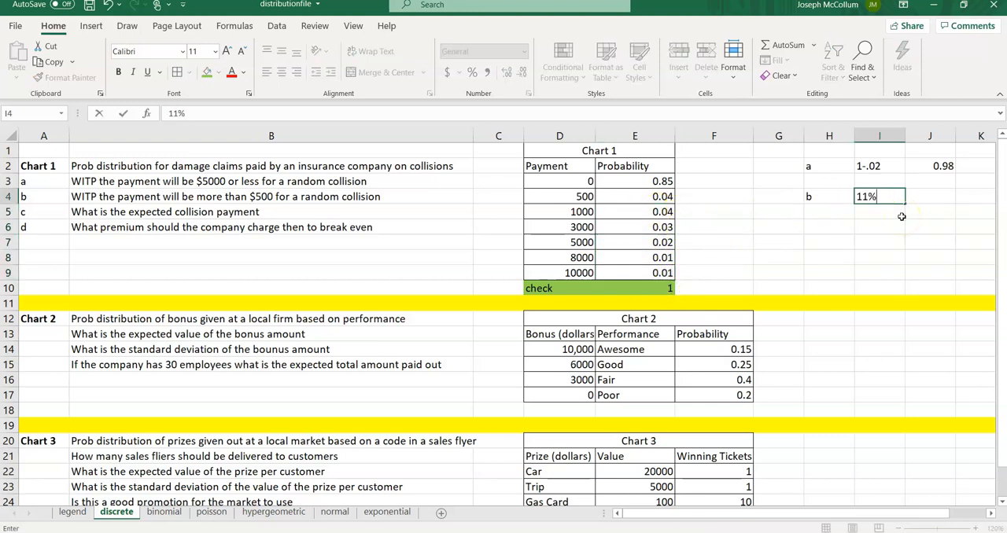
key("Tab")
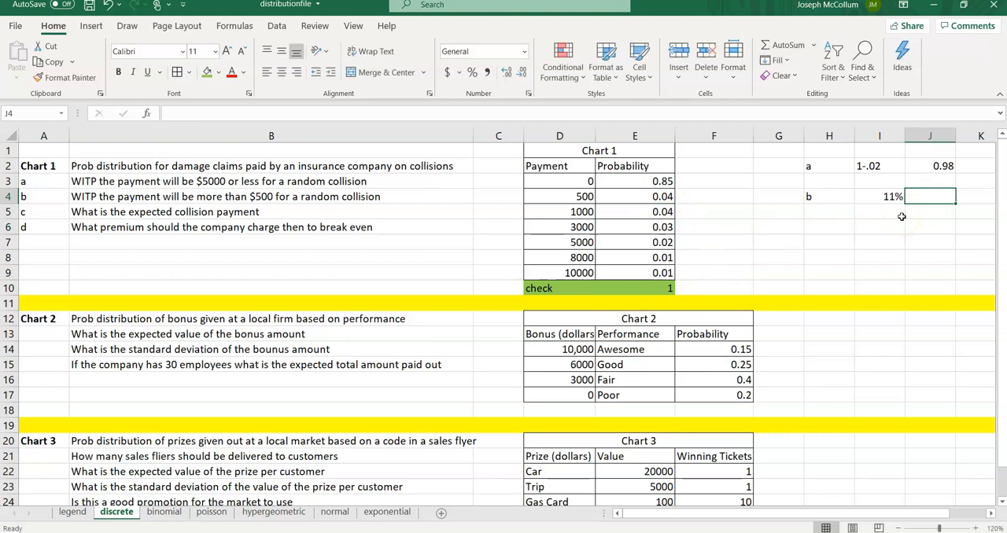
type("=.11")
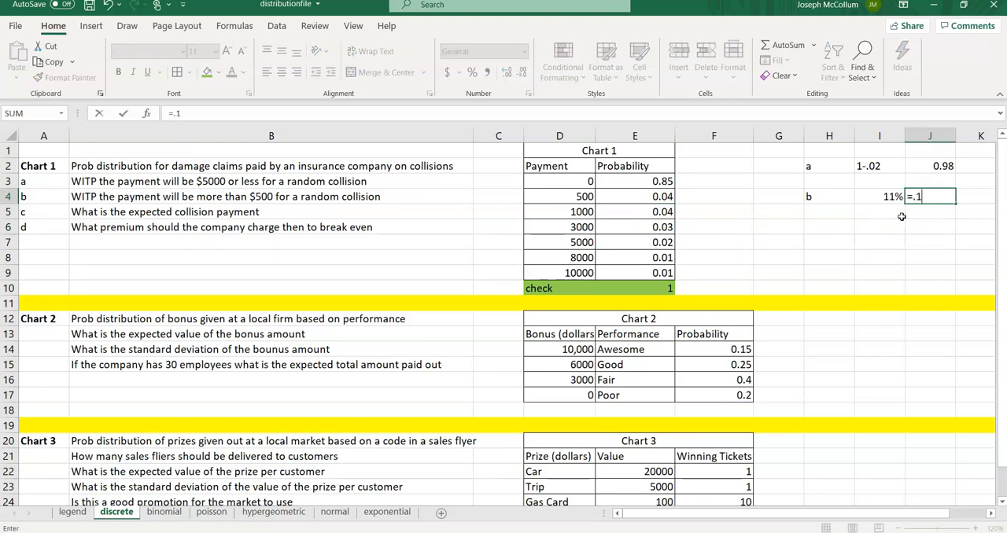
left_click(902, 216)
key("Up")
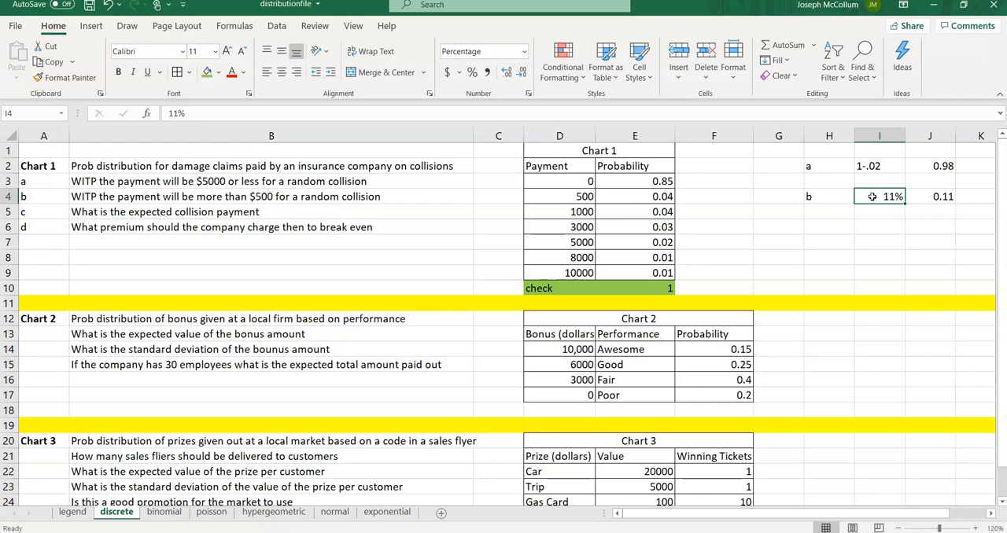
Step: Autofit the width of column D and label cell H6 as c
double_click(595, 136)
left_click(838, 227)
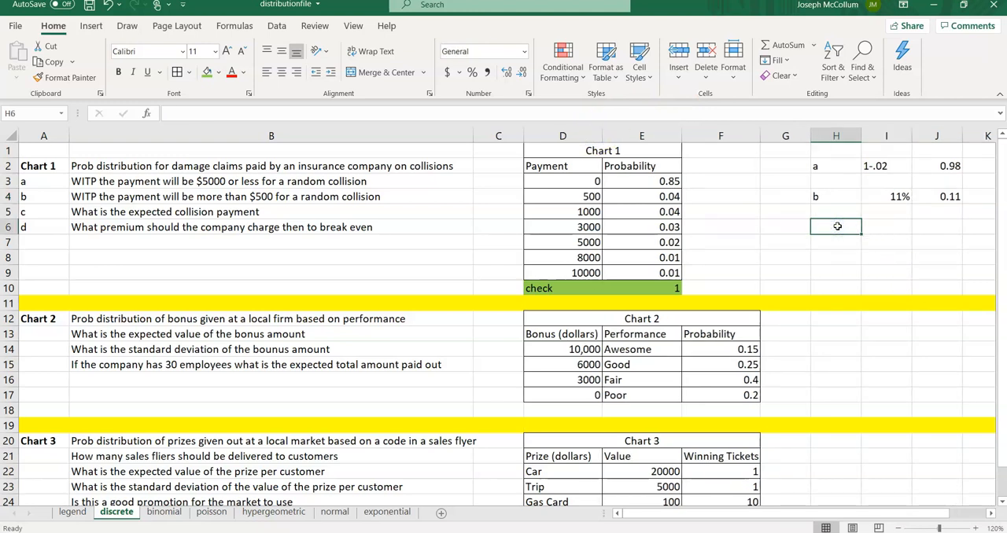
key("Up")
key("Up")
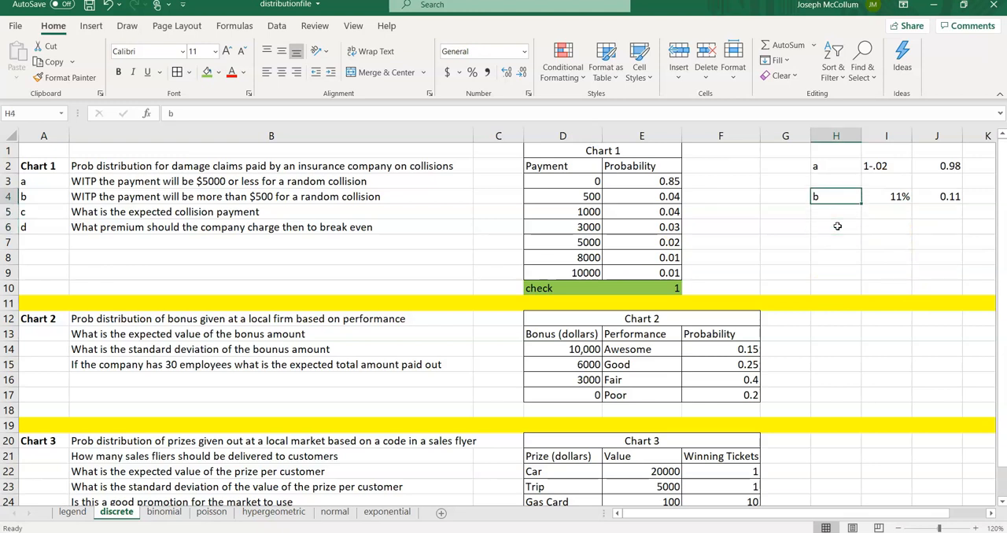
key("Right")
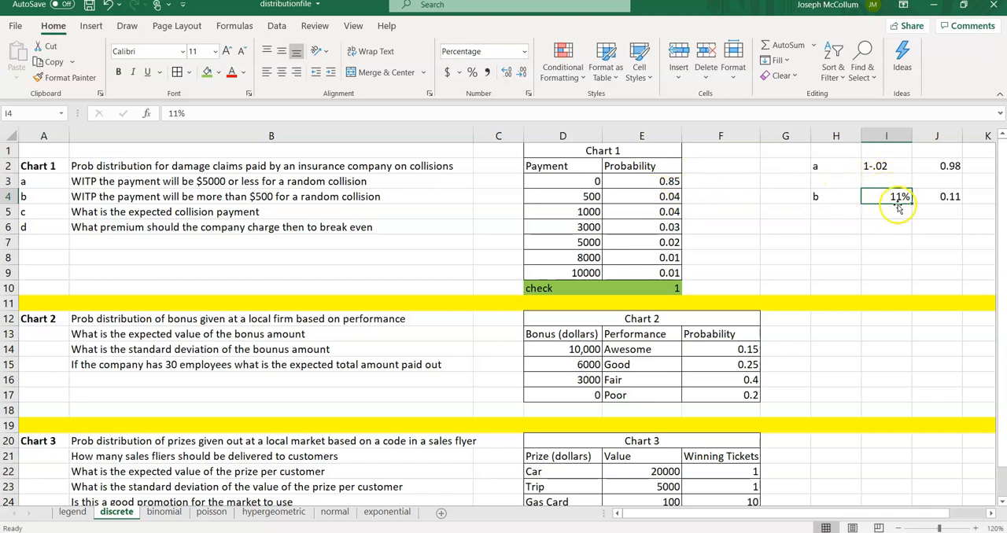
left_click(839, 225)
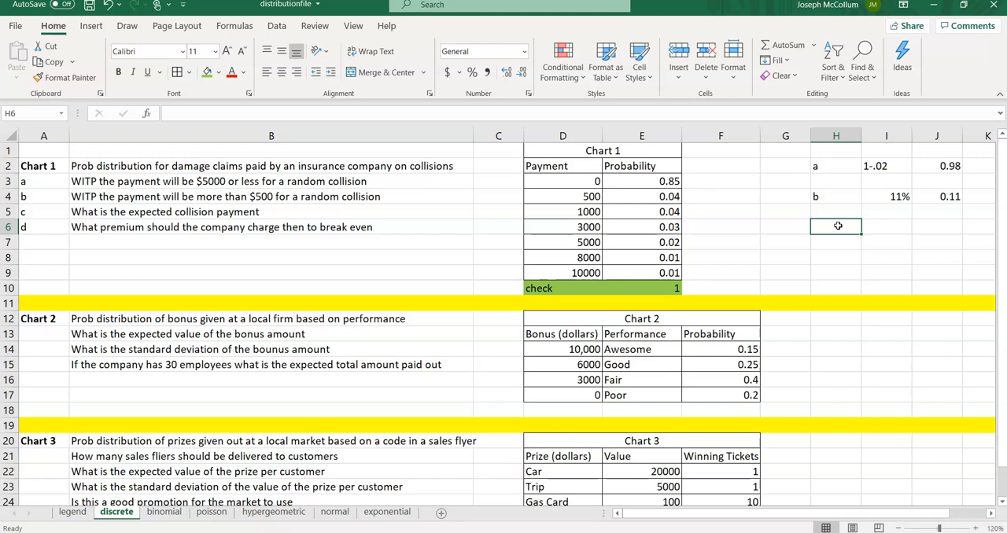
type("c")
Step: Switch to the fsheet2020.pdf formula sheet in Acrobat Reader and review the discrete random variable mean formula
mouse_move(631, 532)
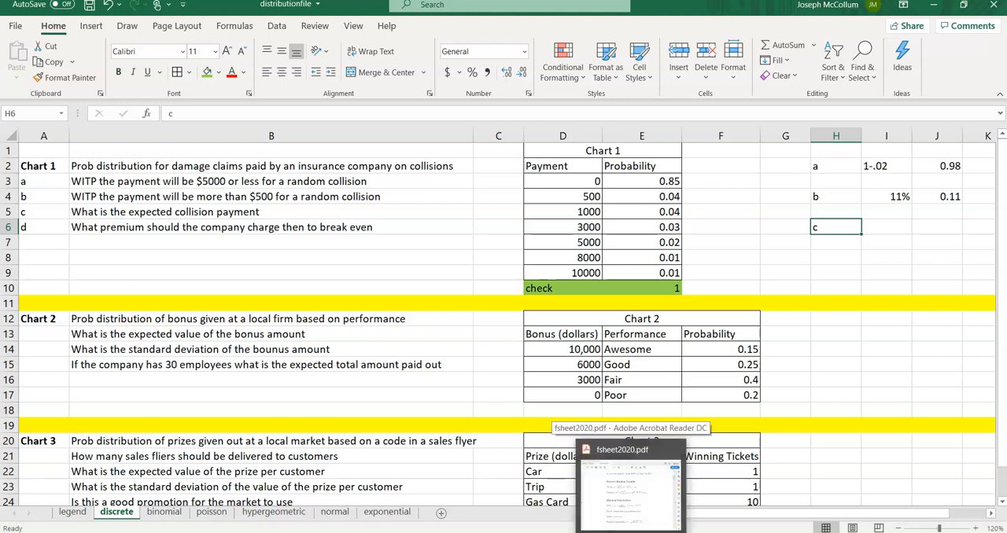
left_click(631, 532)
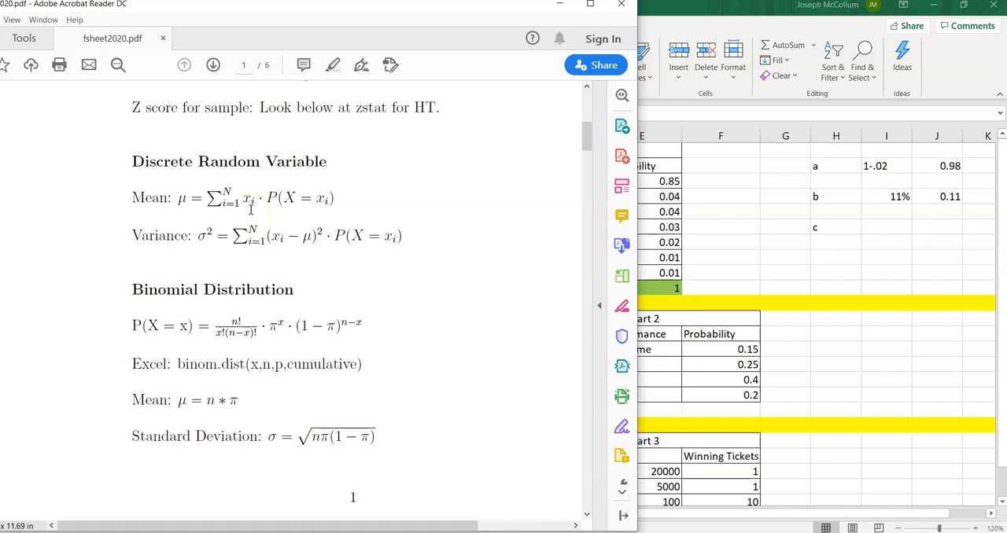
scroll(251, 209, "right", 1)
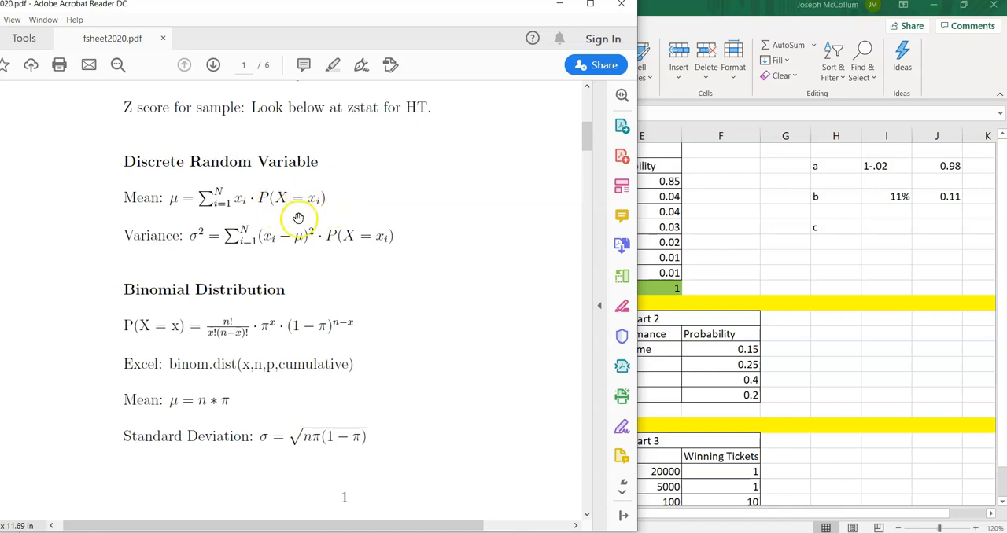
left_click(702, 210)
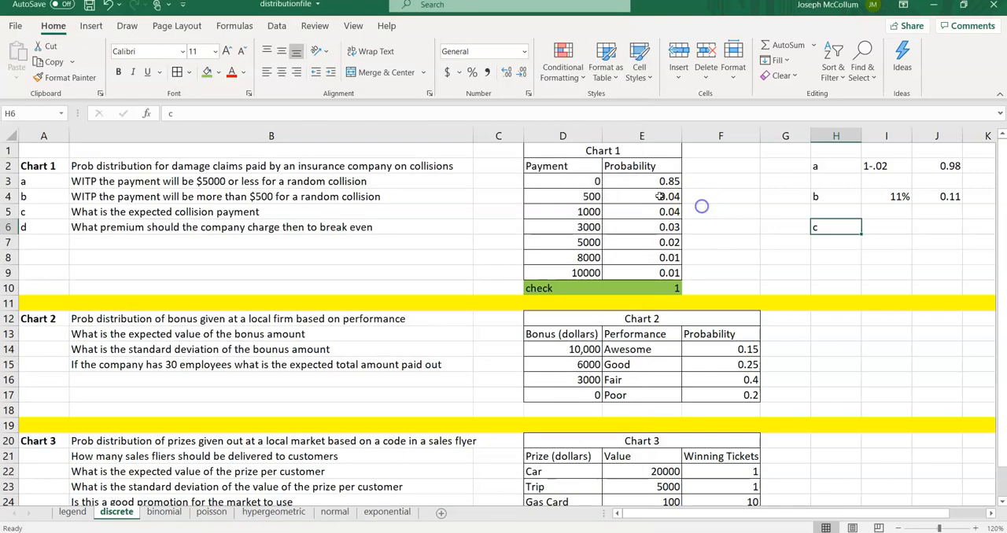
Step: Rename the payment header in D2 as Payment (x_i)
left_click(553, 166)
left_click(210, 114)
type("(x")
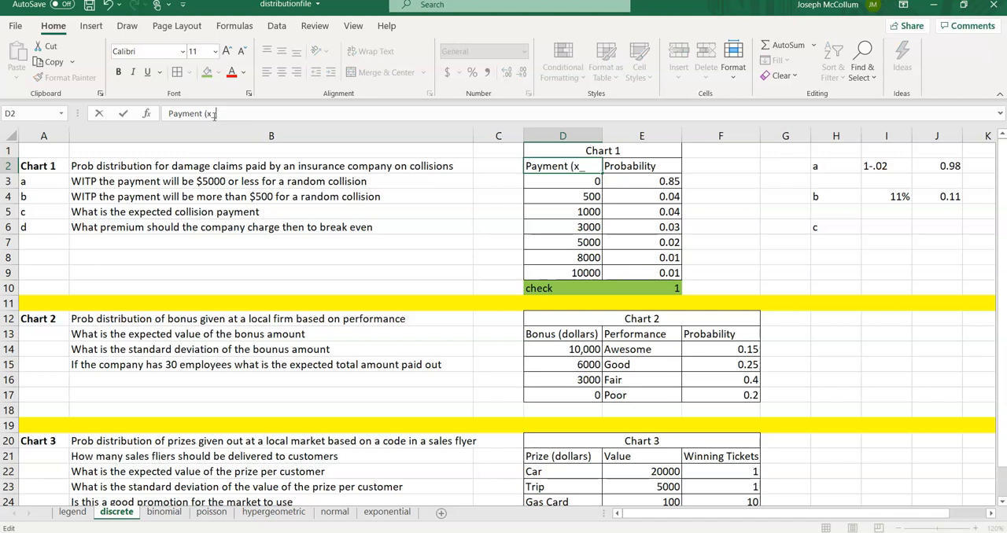
type("_i)")
key("Tab")
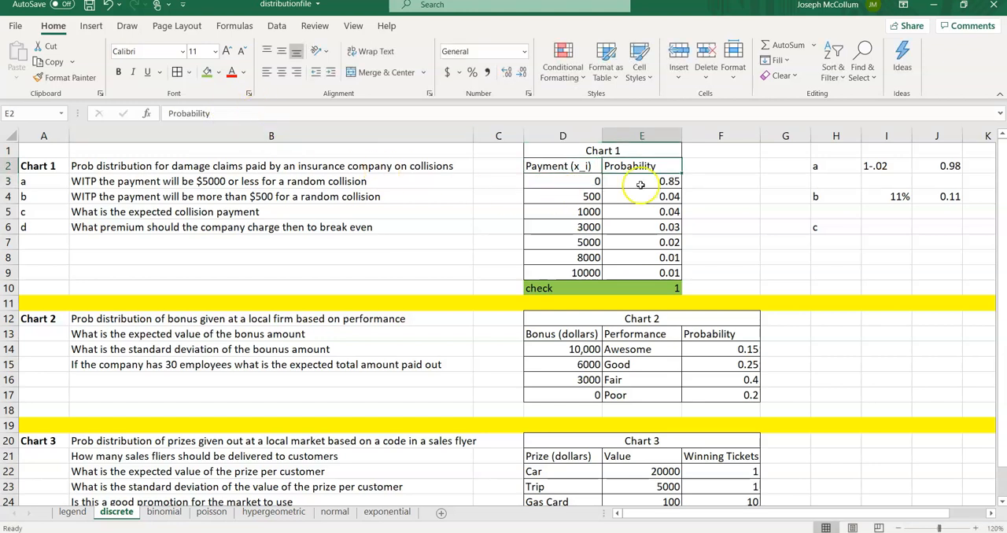
Step: Add the column header x*p in cell F2 beside the probabilities
left_click(551, 532)
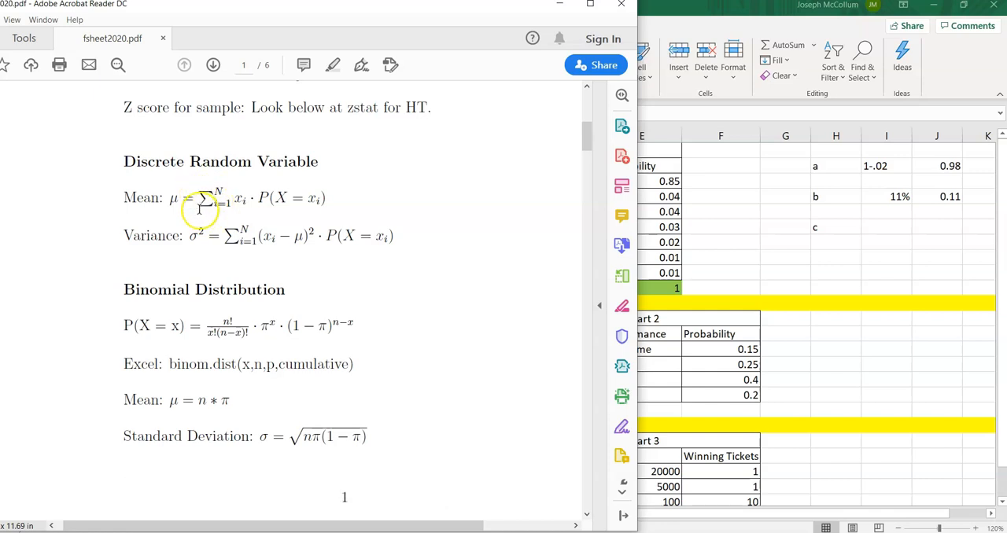
left_click(770, 228)
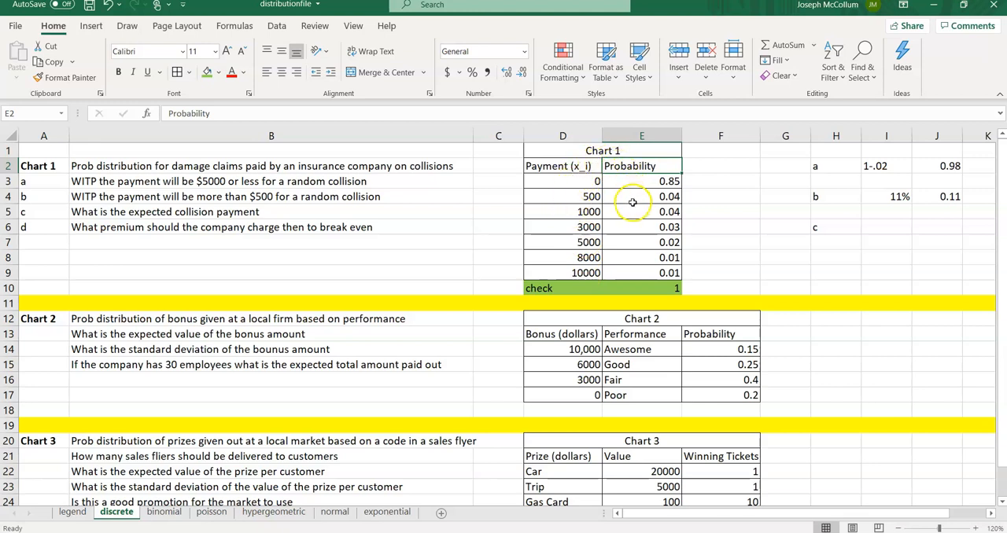
left_click(724, 165)
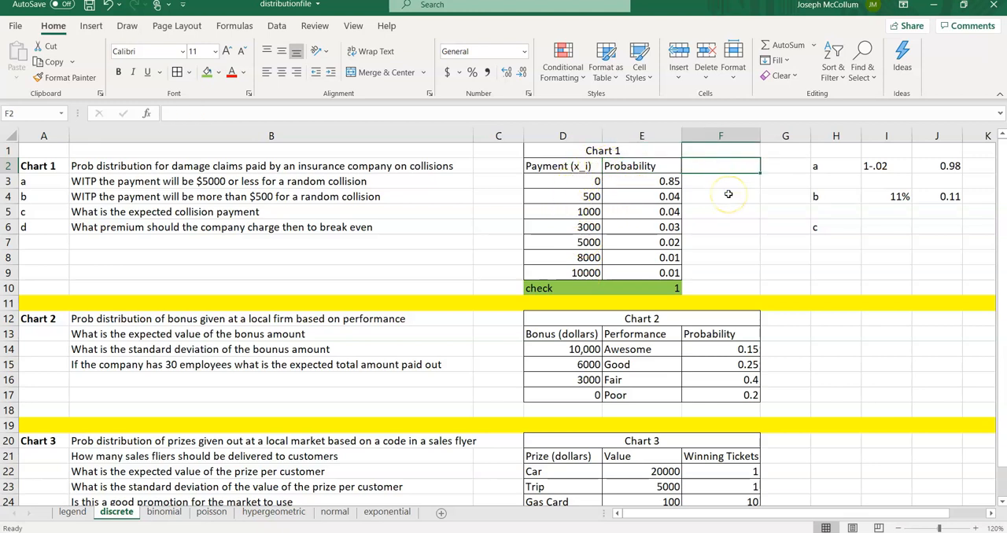
type("x*")
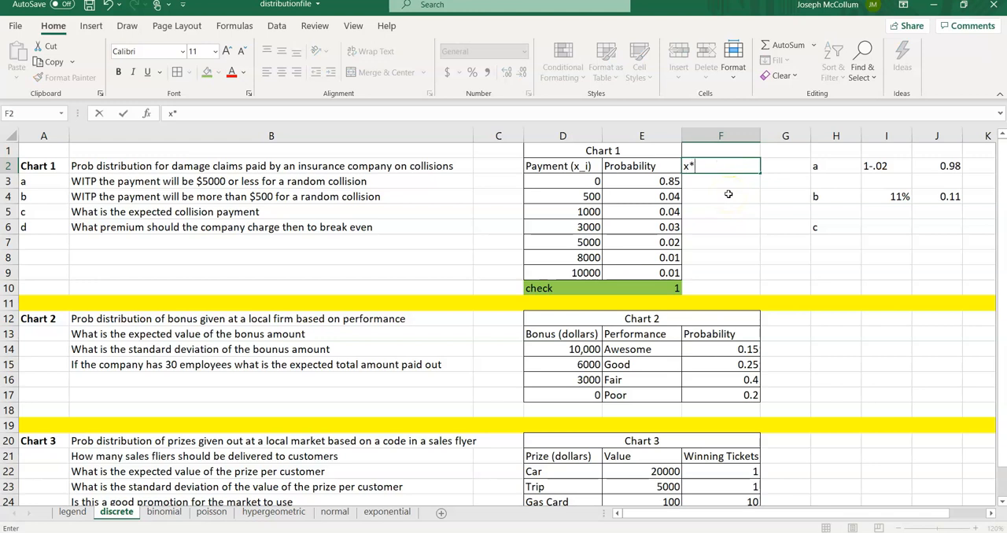
type("p")
key("Return")
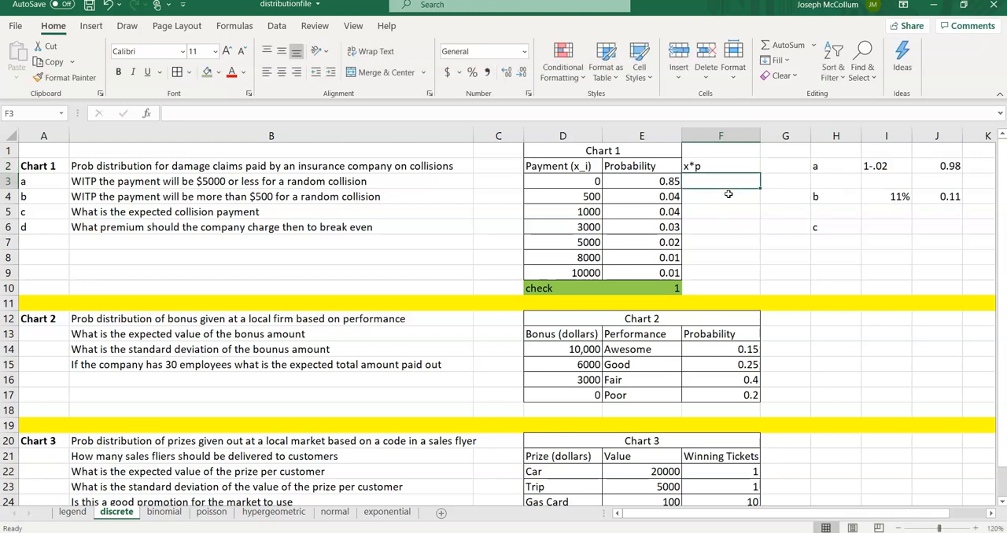
Step: Compute x*p in F3 with =D3*E3 and fill the formula down to F9
type("=")
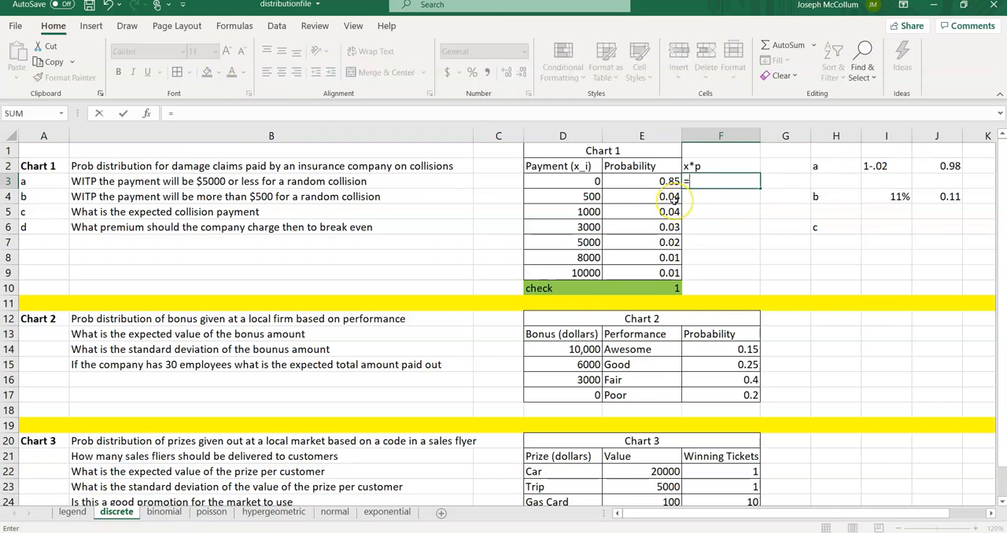
left_click(572, 183)
type("*")
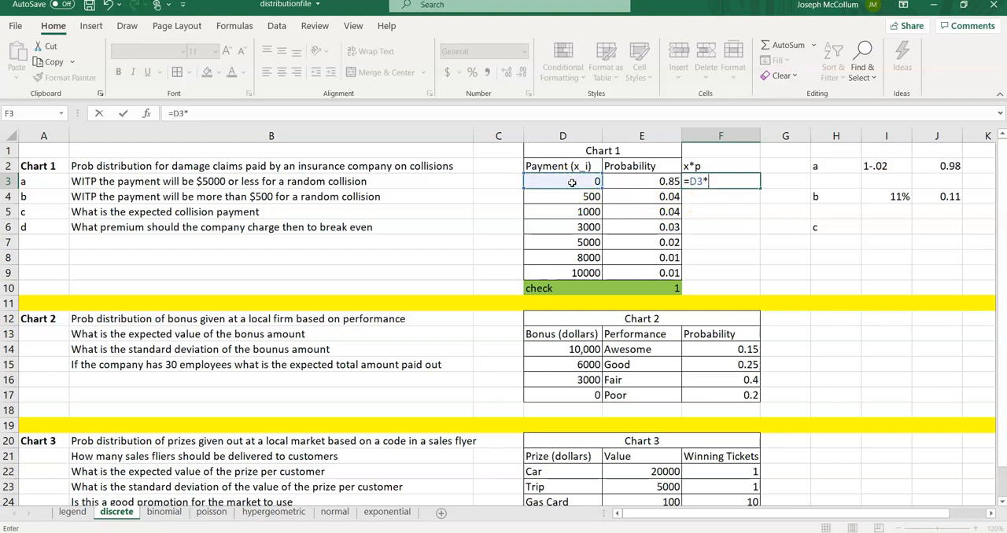
left_click(641, 182)
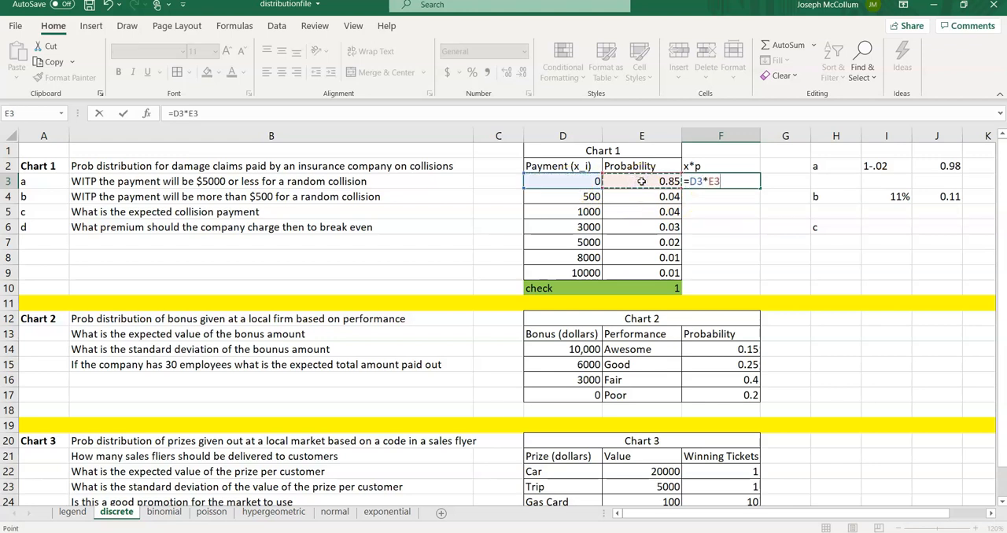
key("Return")
left_click(693, 182)
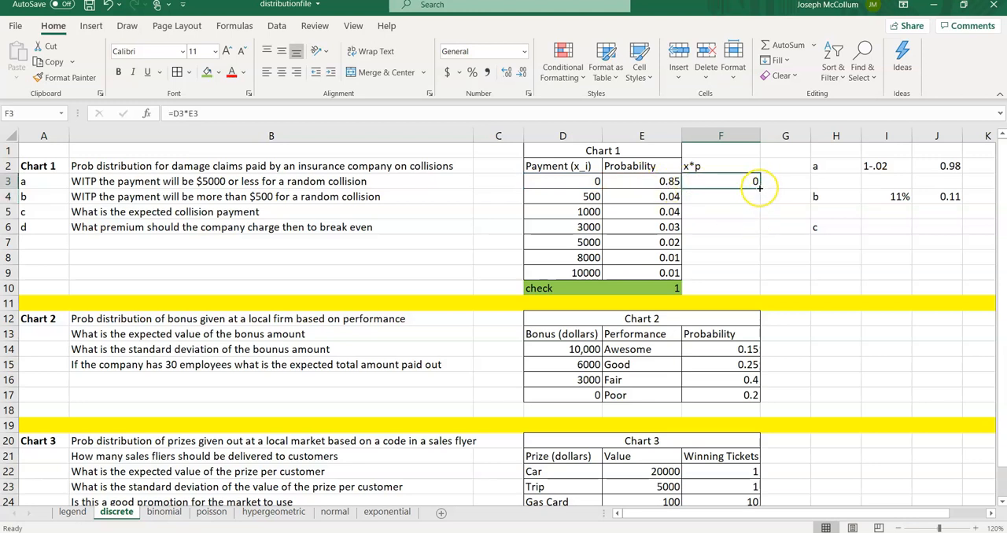
left_click_drag(760, 188, 747, 278)
left_click(744, 288)
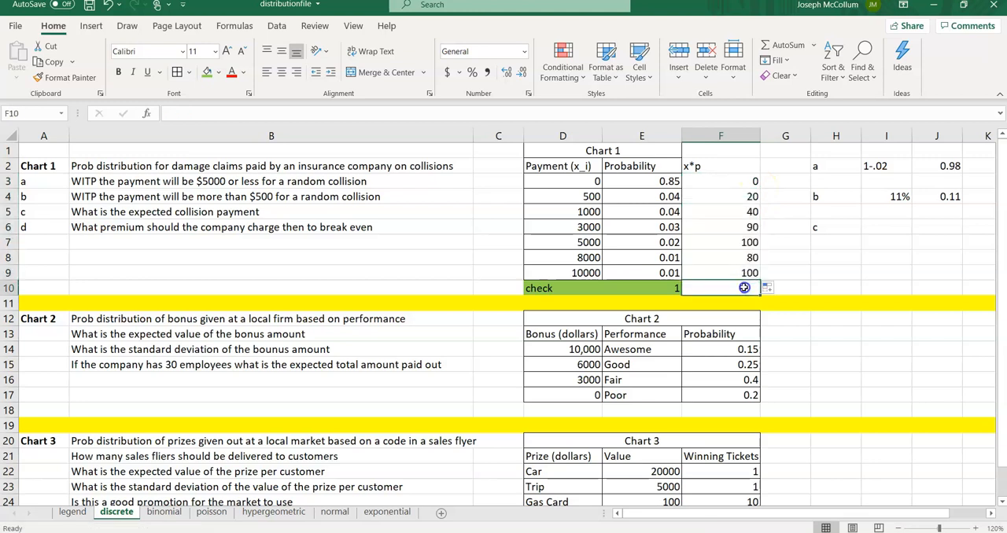
Step: Inspect the x*p formulas against their payment and probability cells
left_click(743, 196)
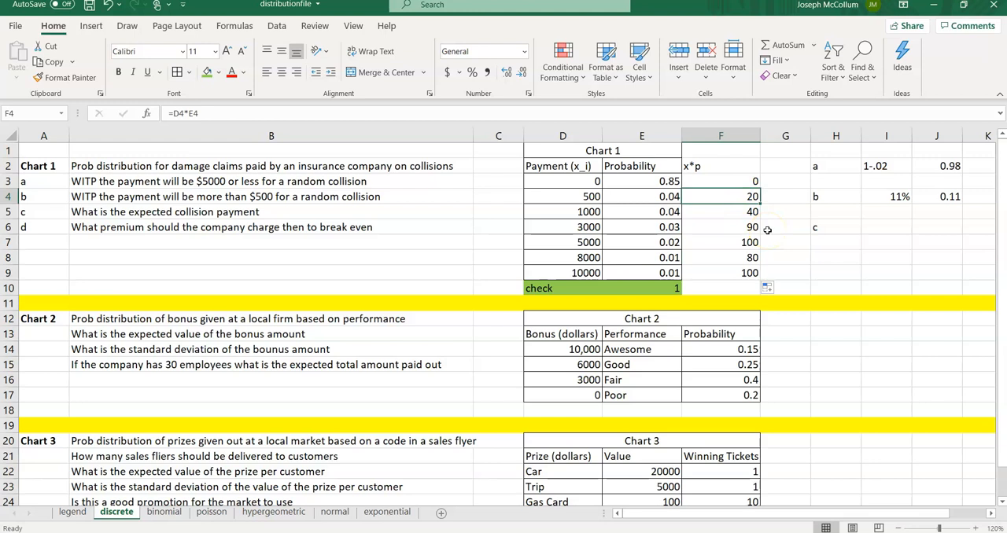
key("Left")
key("Left")
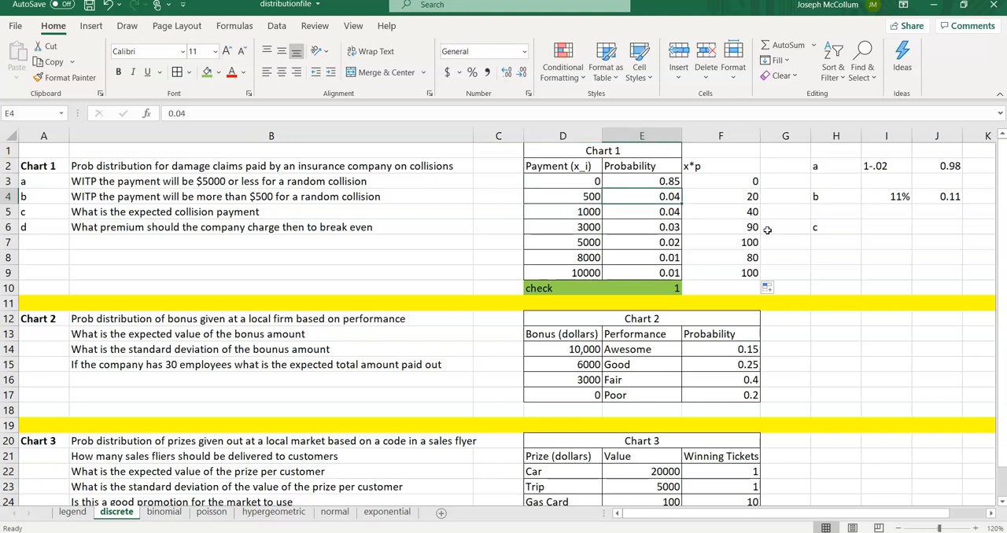
key("Down")
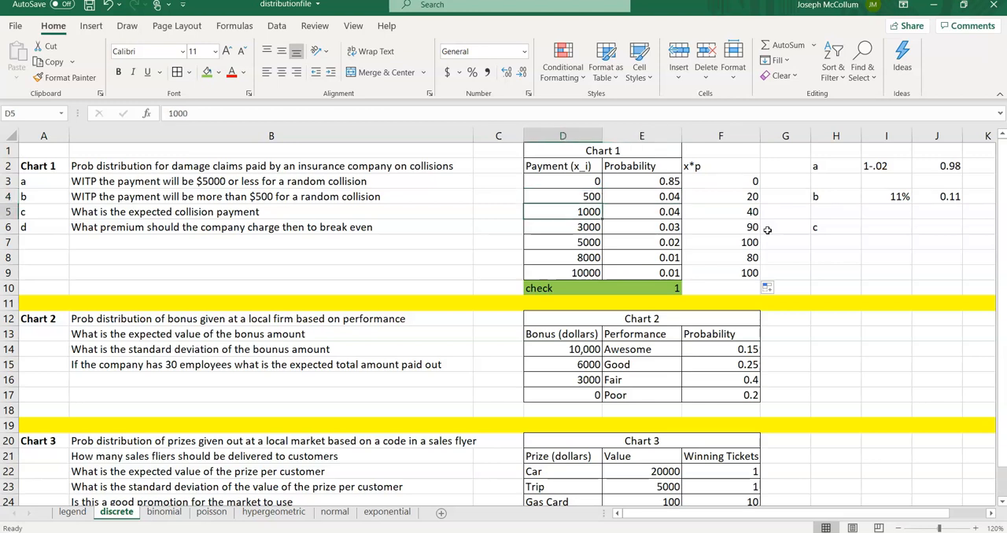
key("Right")
key("Right")
key("Up")
key("Up")
key("Left")
key("Left")
key("Right")
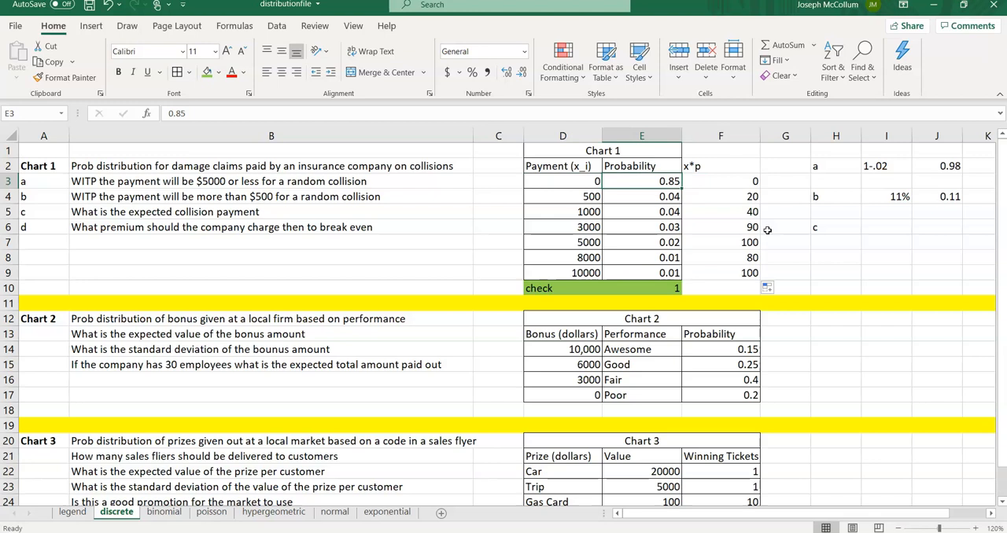
key("Right")
key("Down")
key("Down")
key("Down")
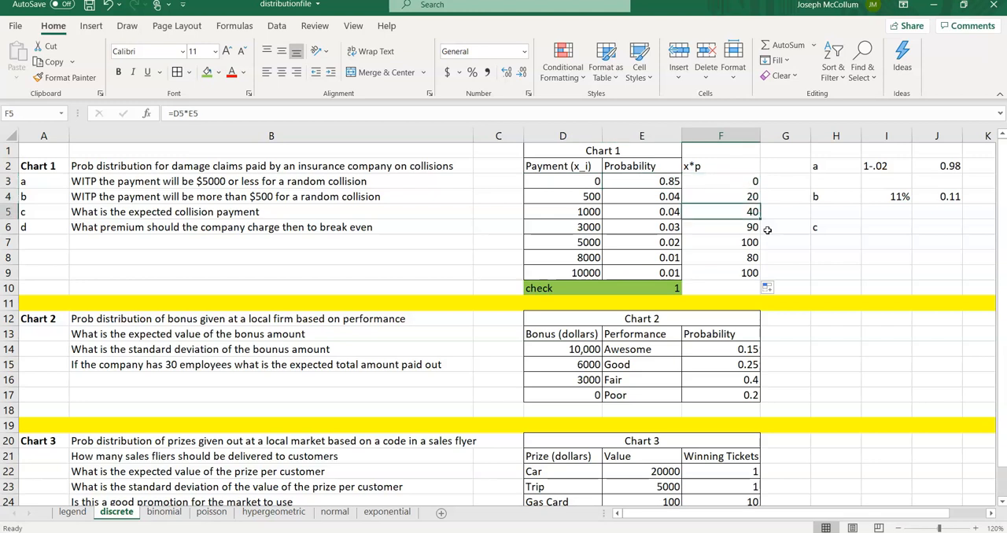
Step: Total the x*p column in F10 with =SUM(F3:F9)
key("Up")
key("Up")
key("Up")
key("Up")
key("Left")
key("Left")
key("Right")
key("Right")
key("Down")
key("Down")
key("Down")
key("Down")
key("Down")
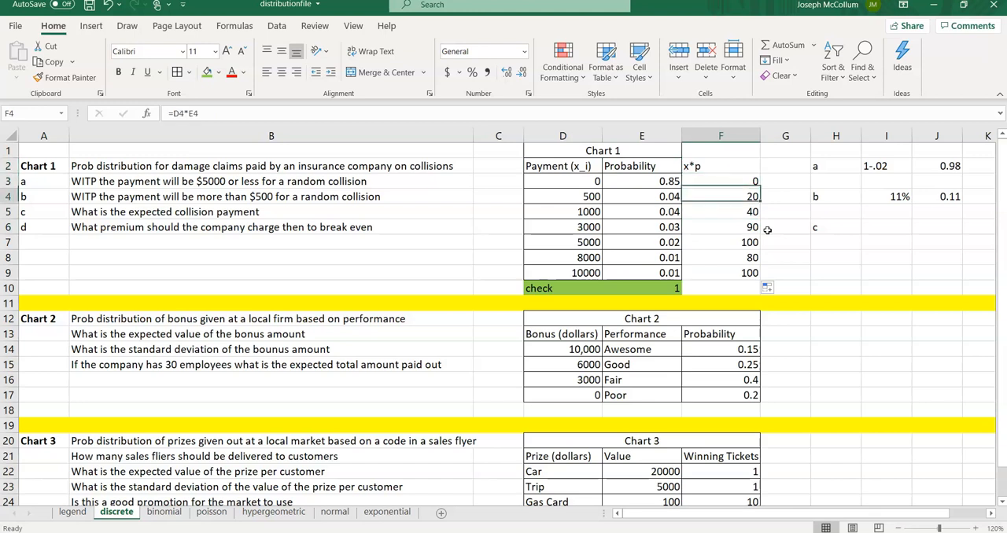
key("Down")
key("Down")
key("Down")
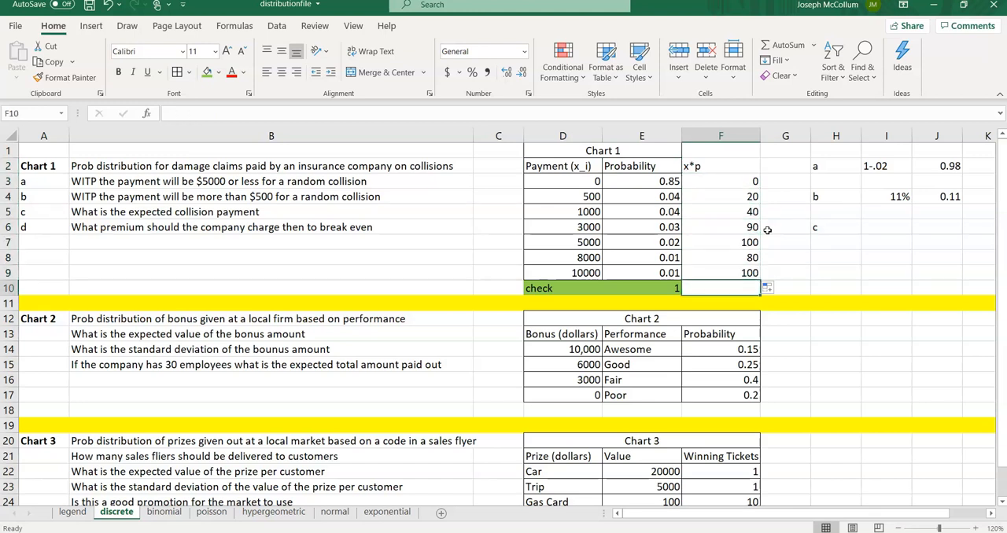
type("=sum(")
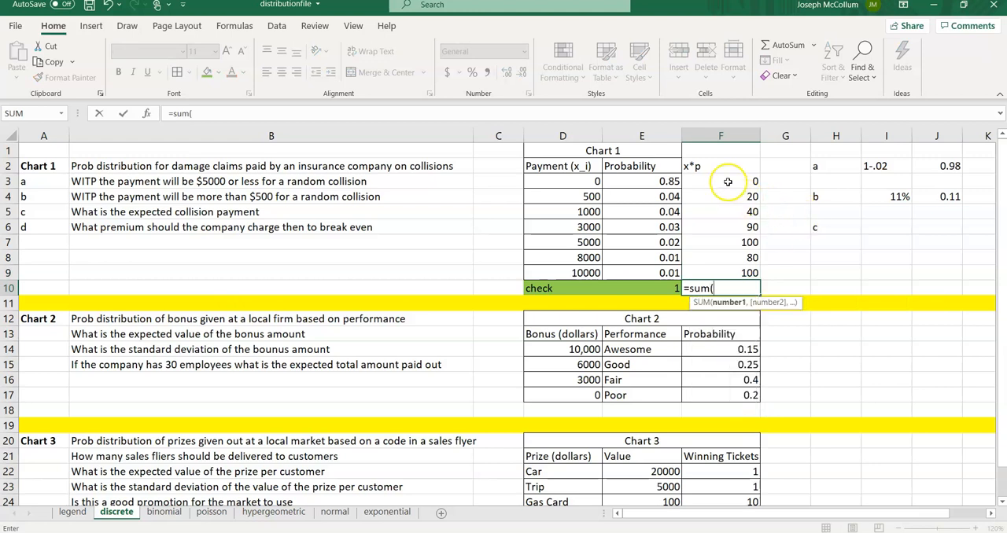
left_click_drag(721, 182, 721, 268)
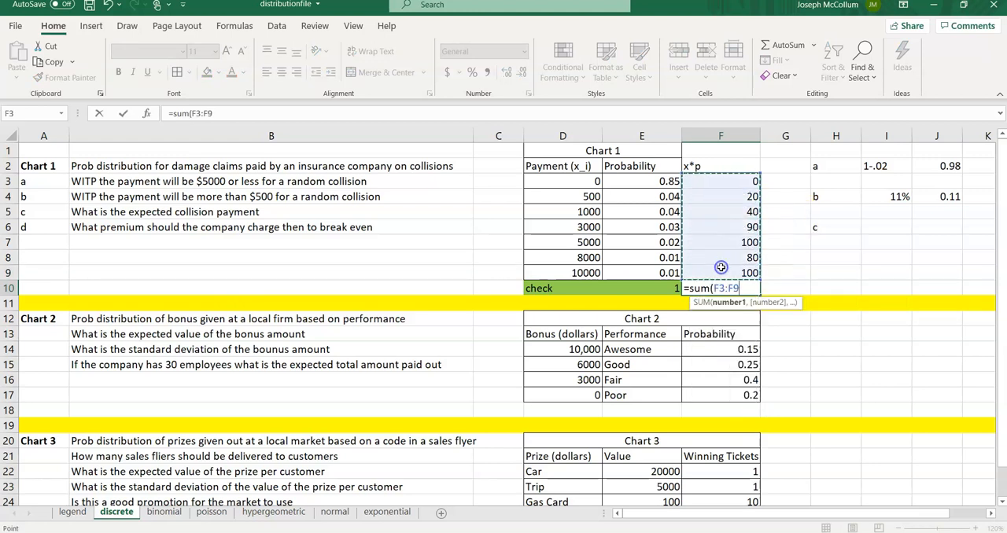
key("Return")
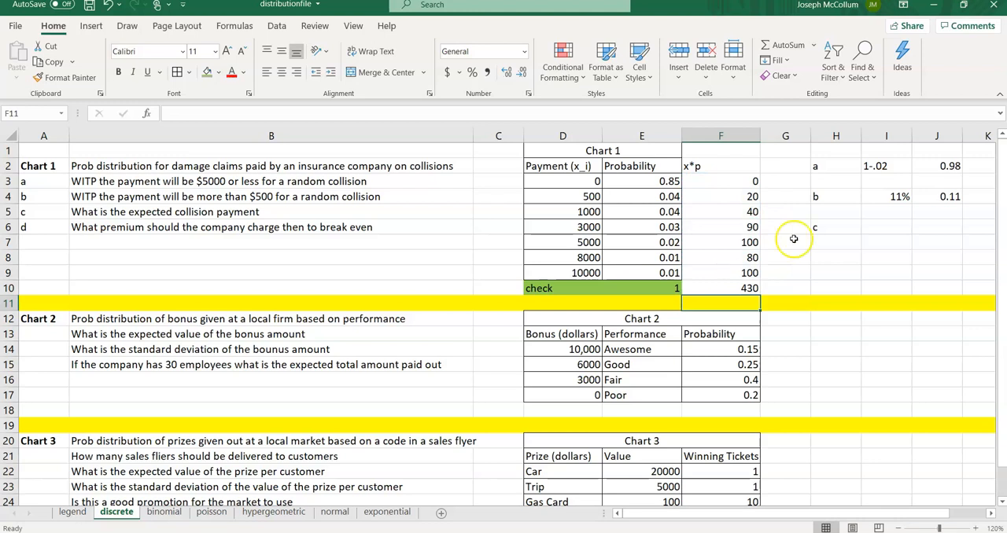
Step: Enter "$430 per collision" in I6 as the answer to part c and autofit column I
left_click(871, 228)
type("4")
key("BackSpace")
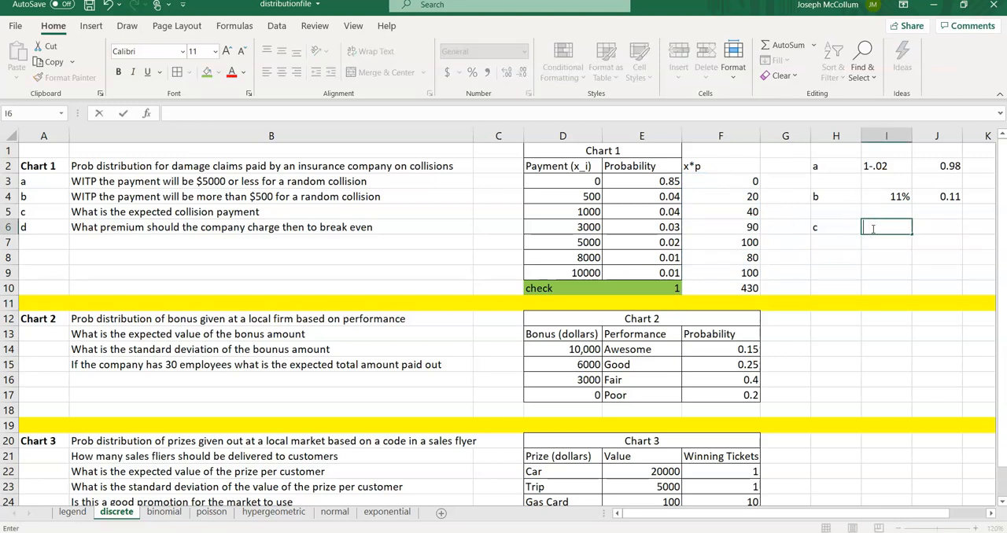
type("$430 per collision")
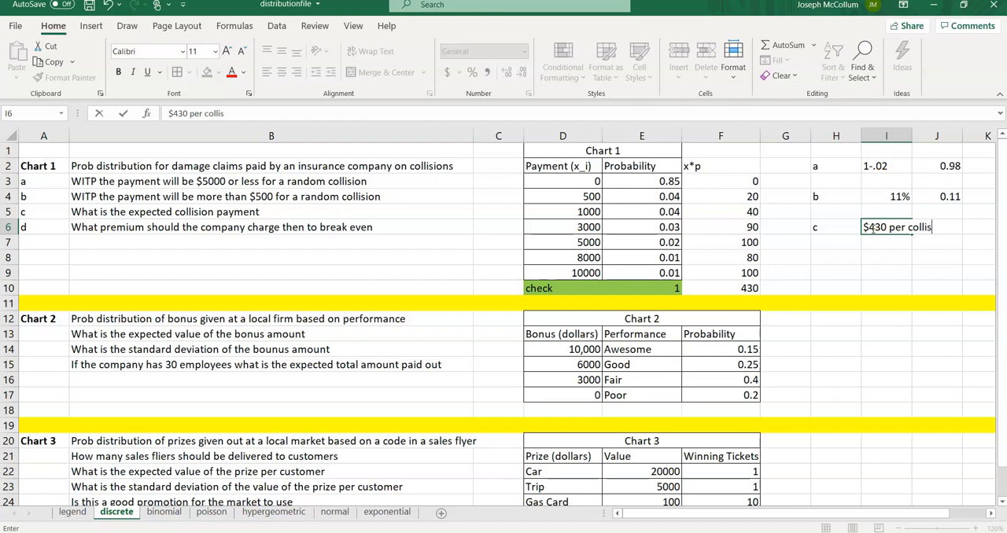
key("Return")
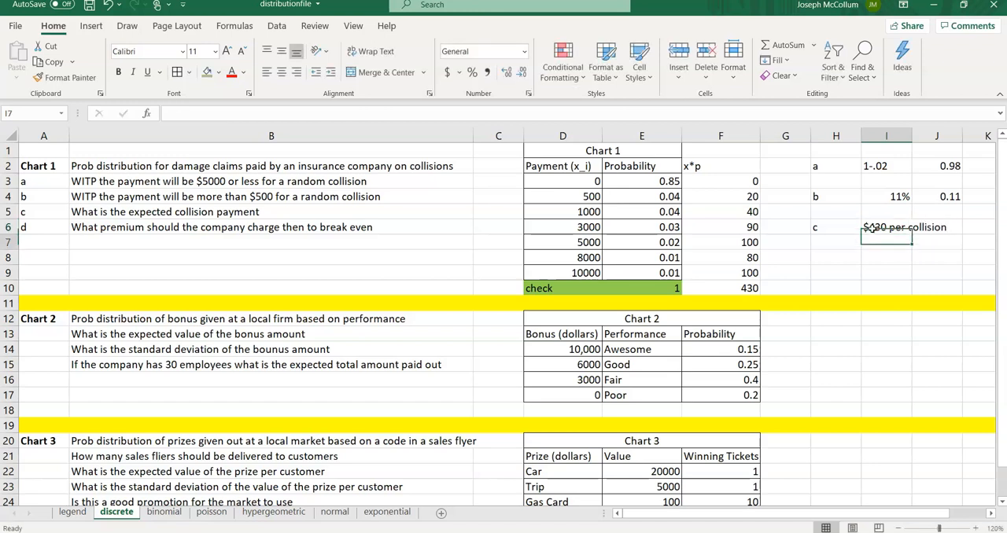
double_click(912, 136)
left_click(824, 257)
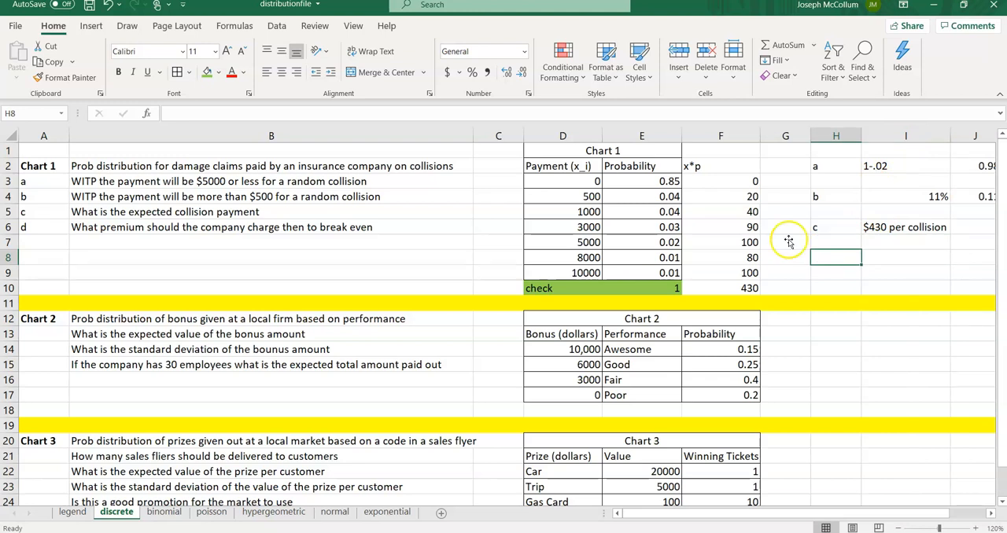
Step: Check the discrete mean formula on the formula sheet PDF, then give F10 and I6 an orange fill
left_click(632, 532)
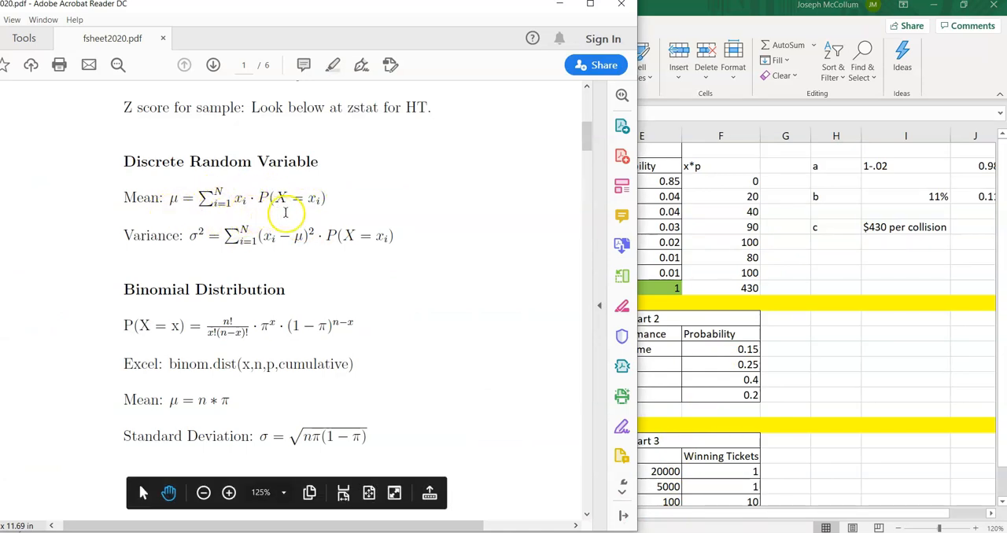
left_click(729, 239)
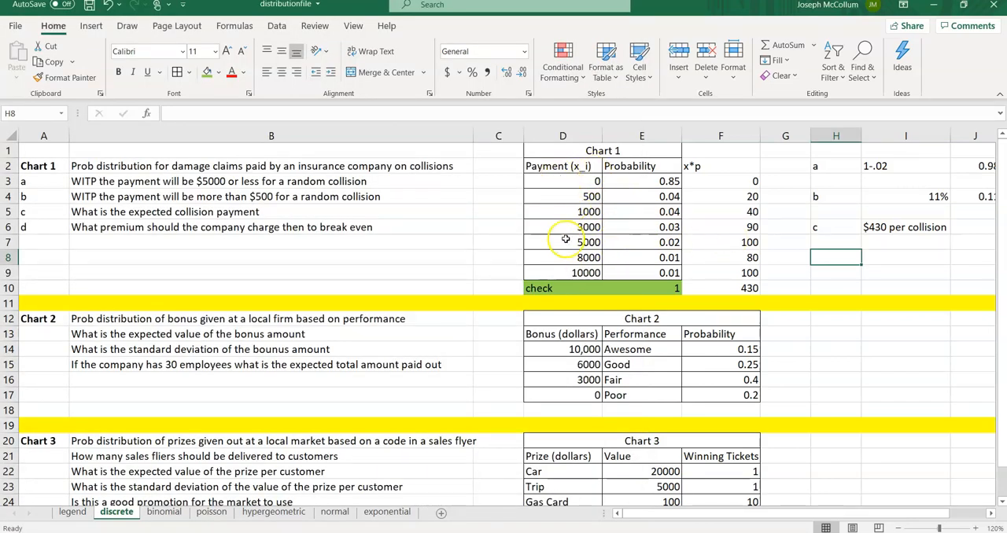
left_click(742, 290)
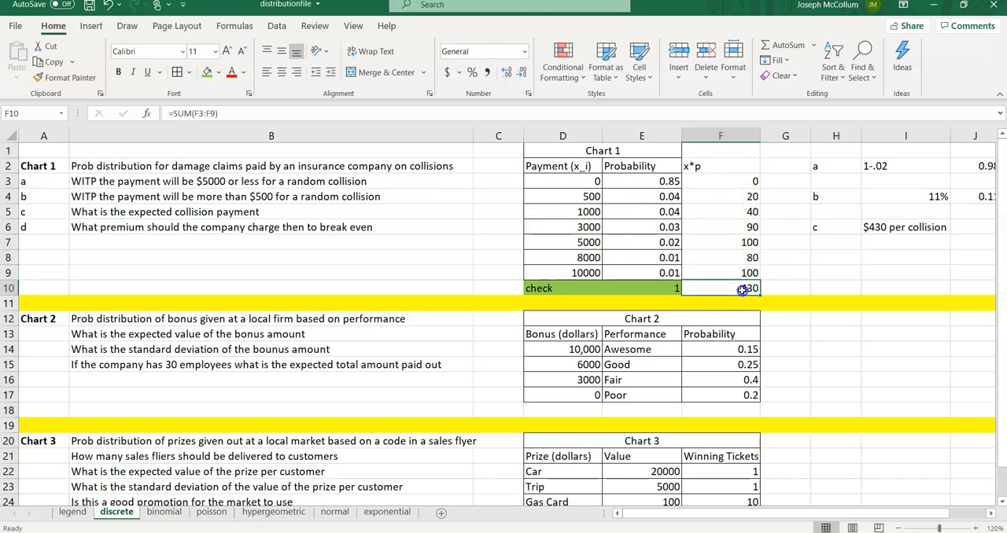
left_click(218, 72)
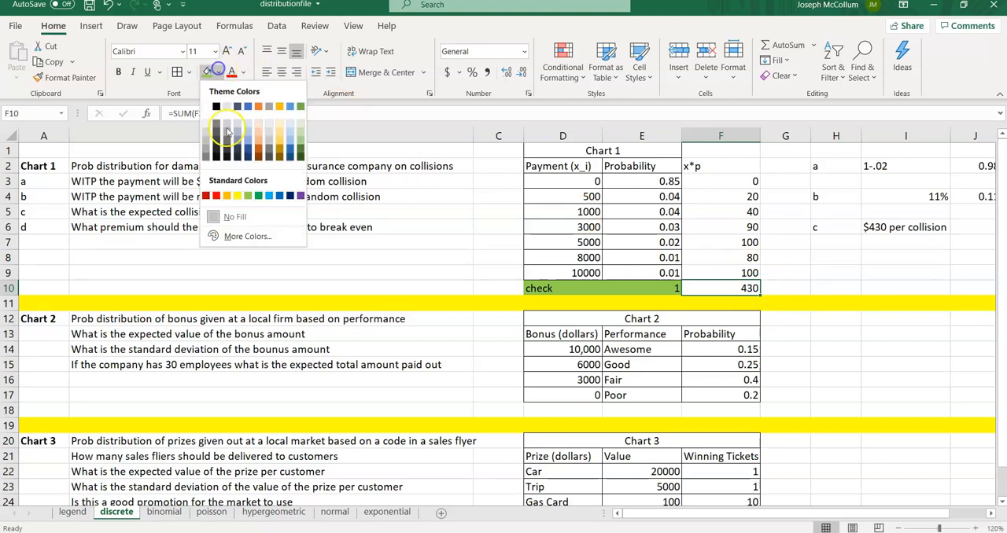
left_click(227, 196)
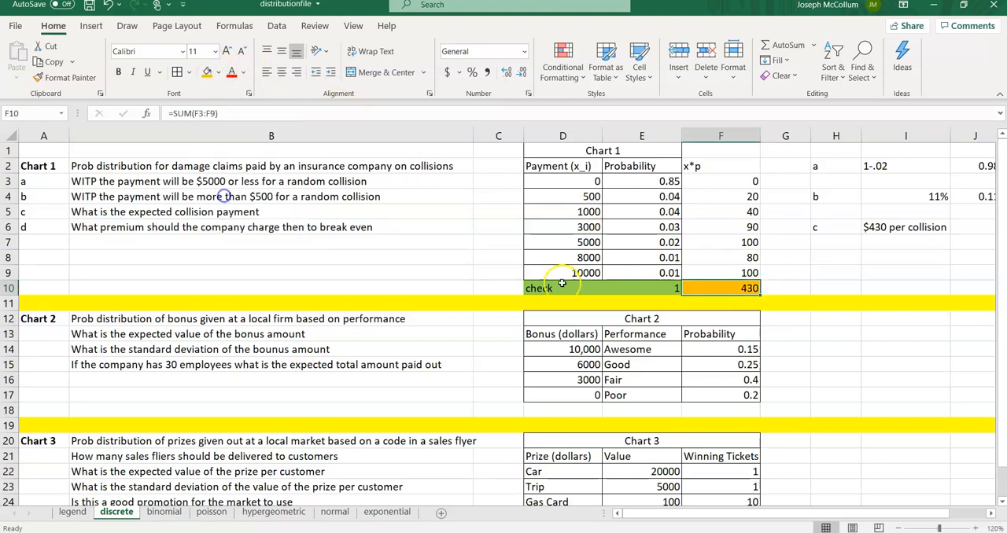
left_click(909, 228)
left_click(207, 72)
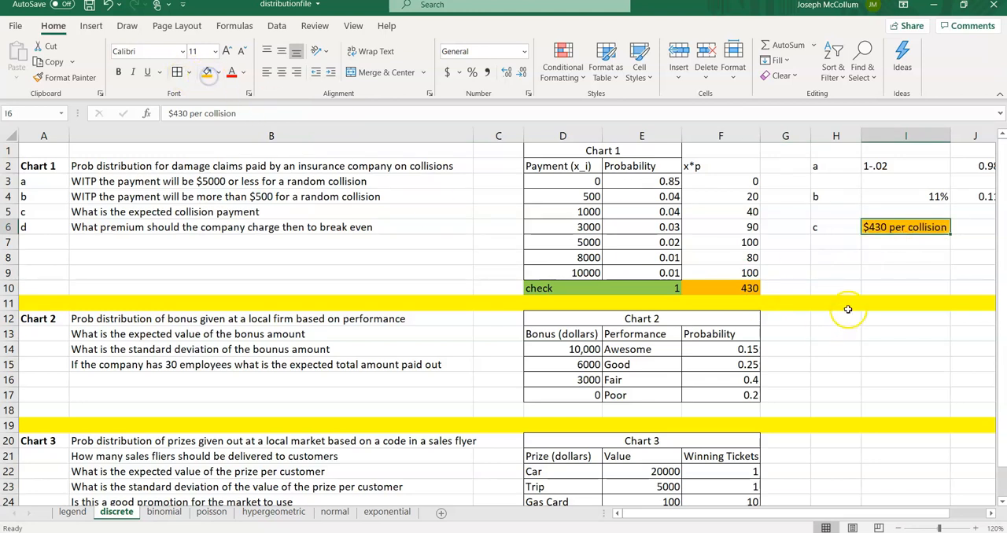
Step: Label part d in H8, answer "charge the average" in I8, and autofit column I
left_click(817, 257)
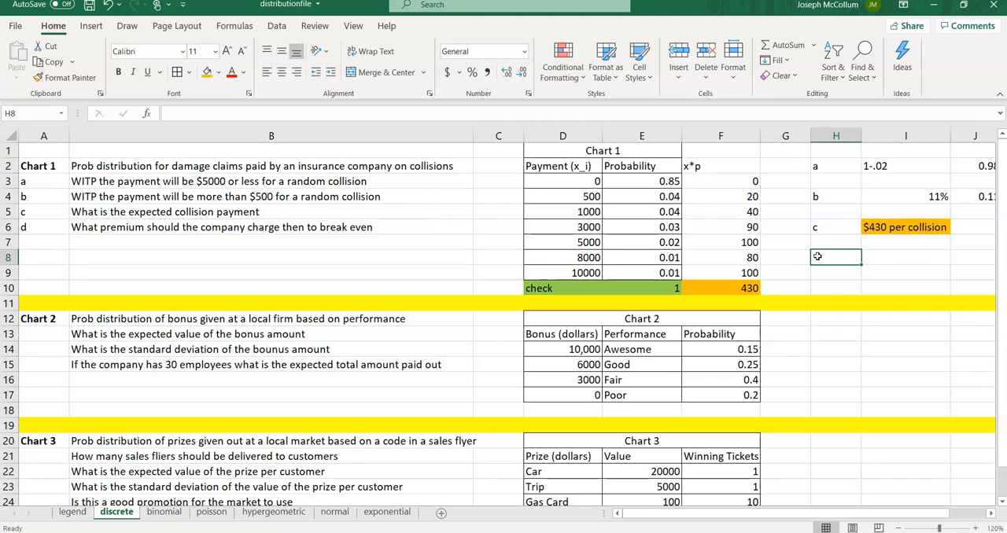
type("d")
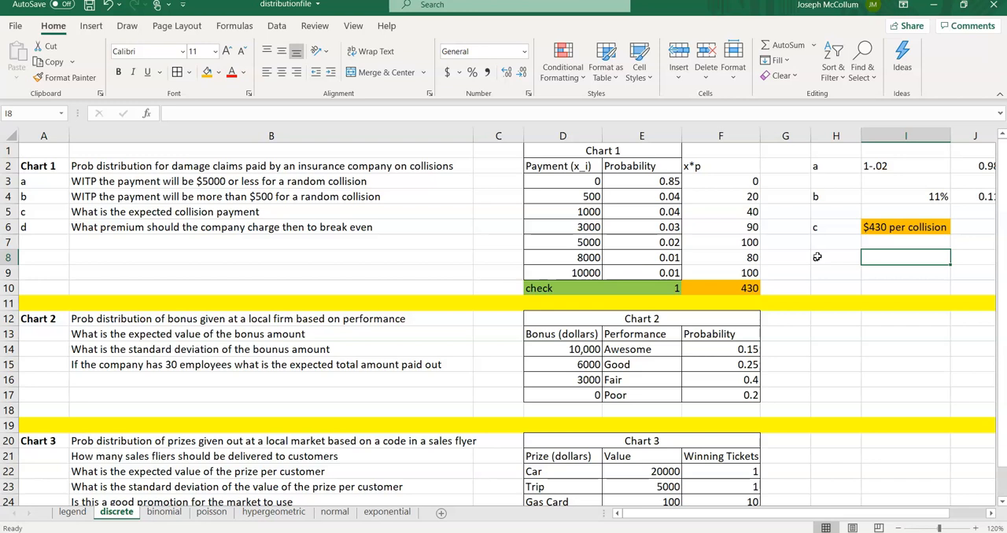
type("cha")
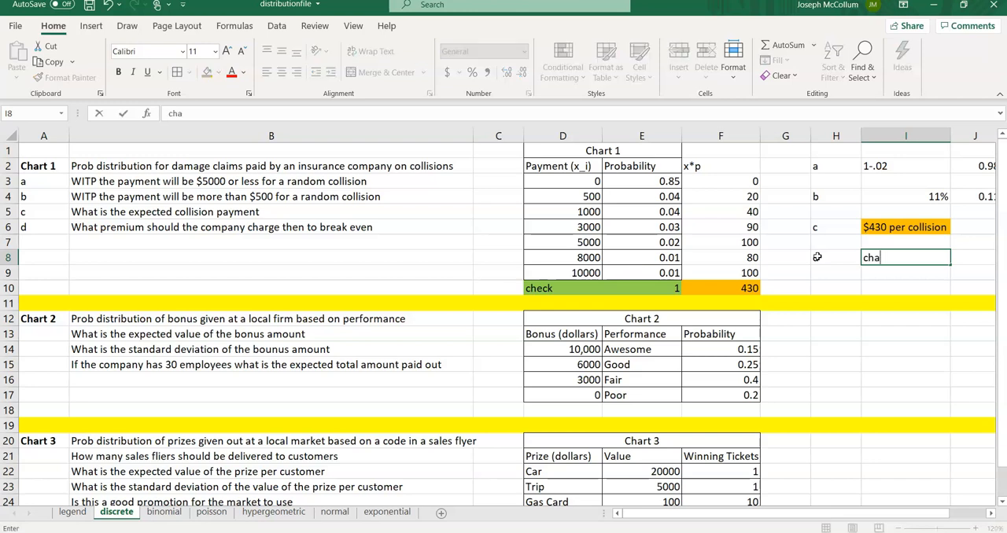
type("rge the average")
key("Return")
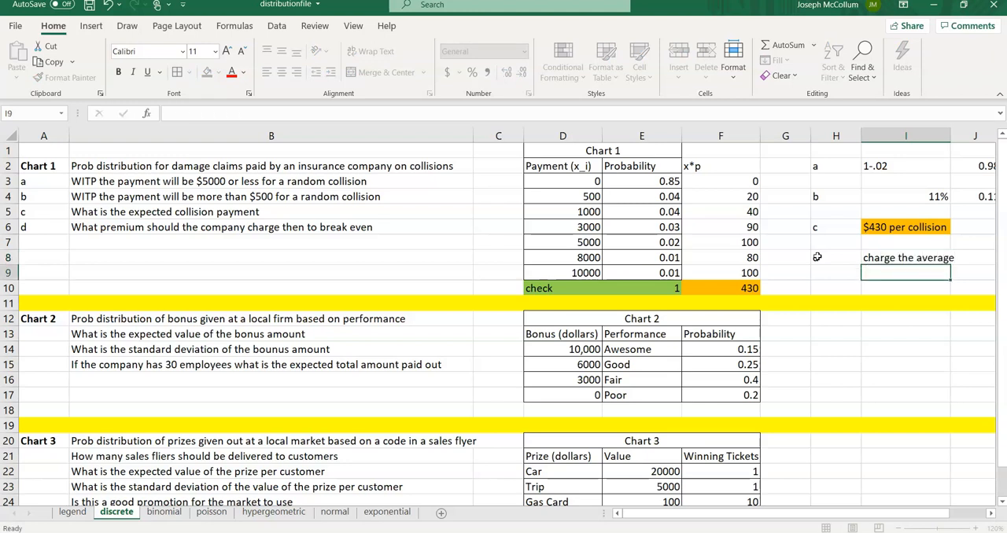
double_click(951, 131)
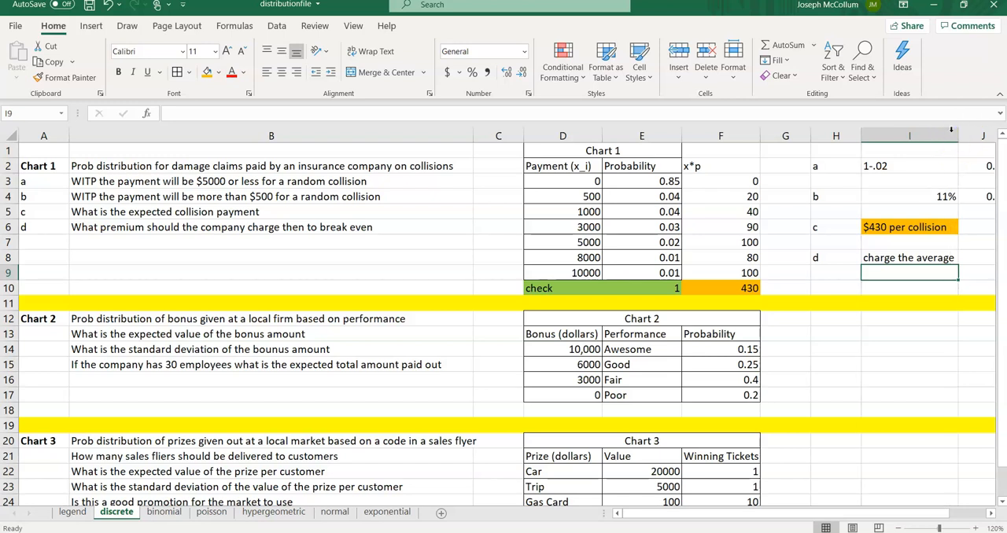
key("Up")
key("Up")
key("Up")
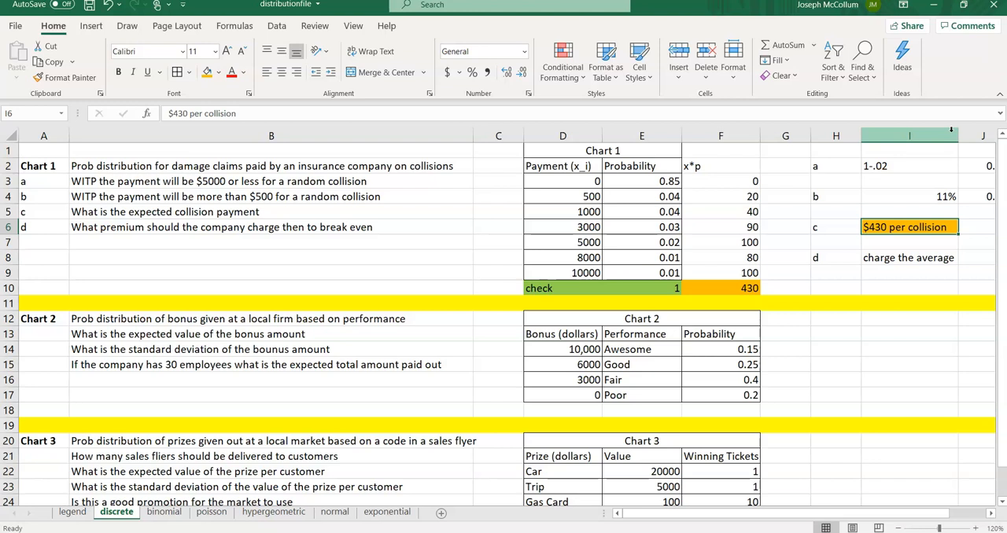
key("Down")
key("Down")
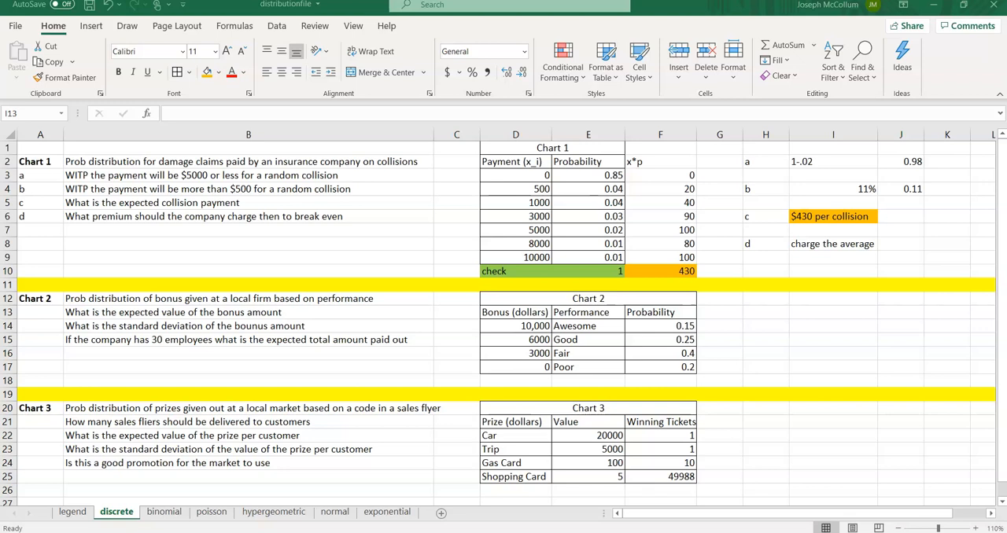
Step: Label the Chart 2 questions a, b and c in A13 to A15
left_click(44, 313)
type("a")
key("Return")
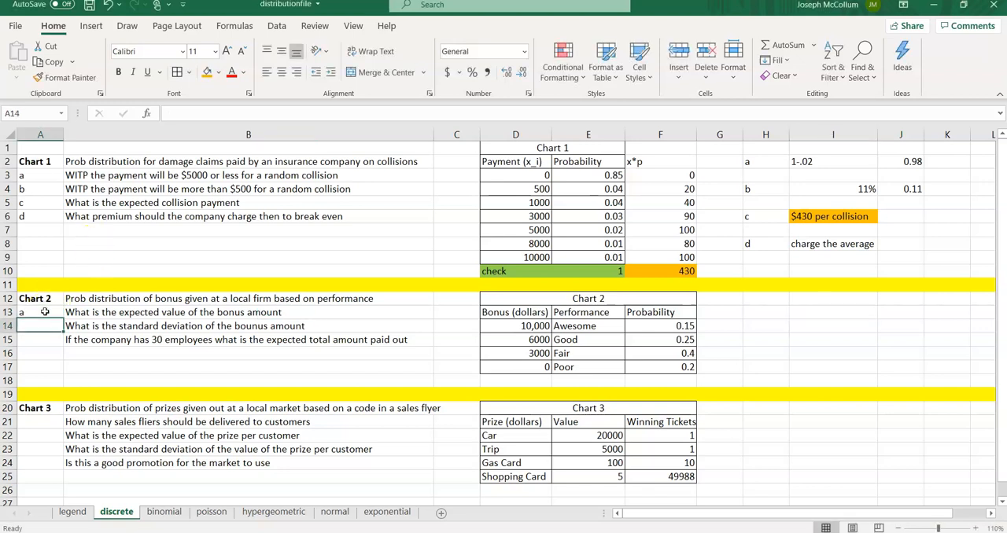
type("b")
key("Return")
type("c")
key("Tab")
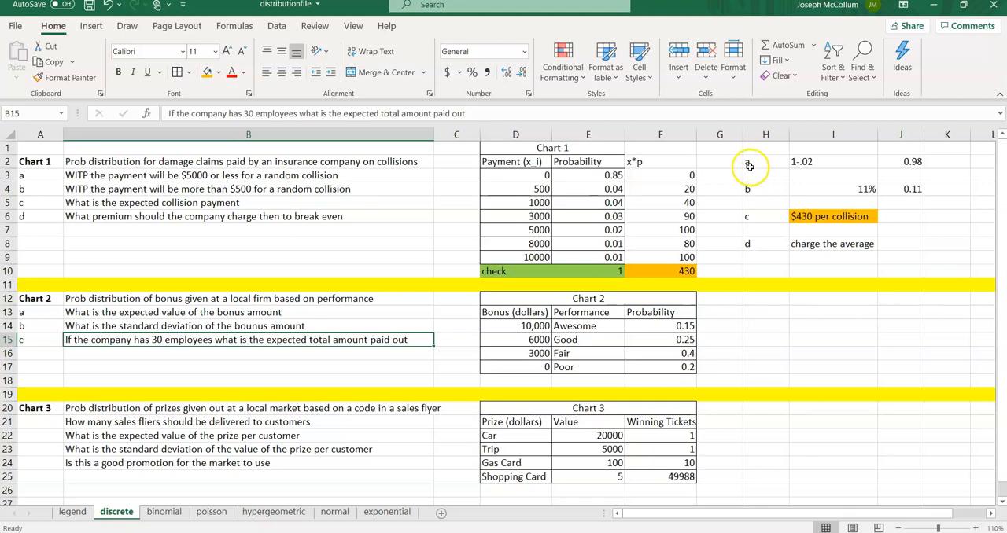
Step: Add a Check label in E18 and sum the Chart 2 probabilities in F18 with =SUM(F14:F17)
left_click(682, 326)
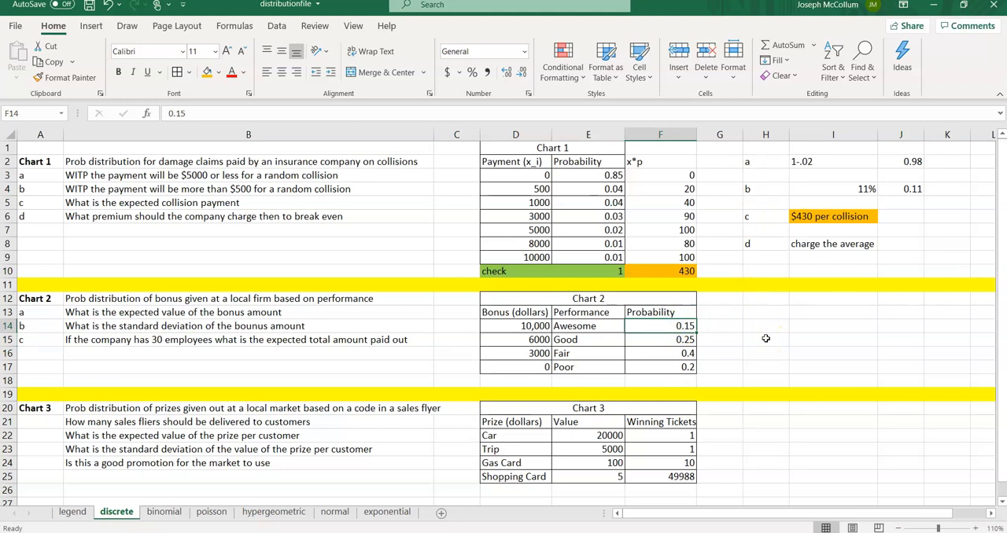
key("Down")
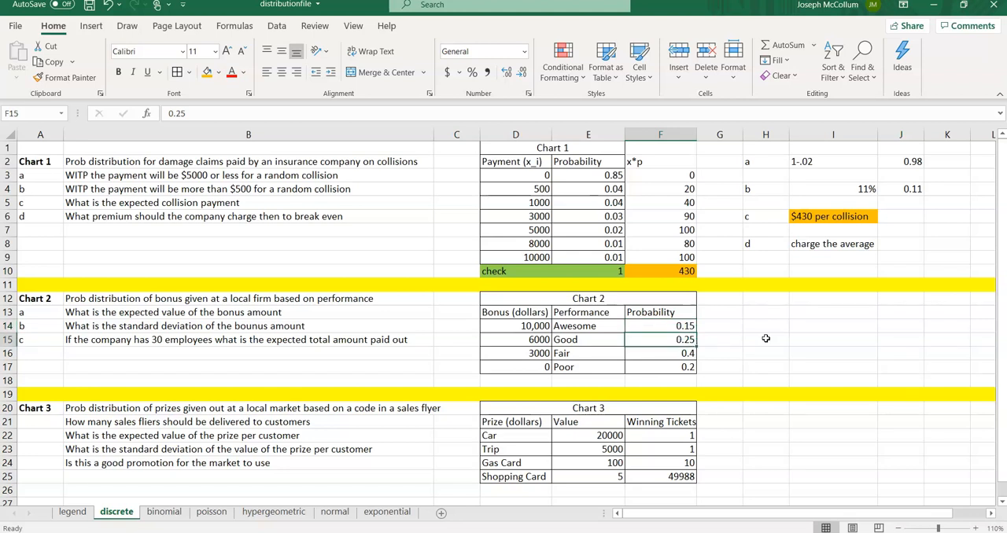
key("Down")
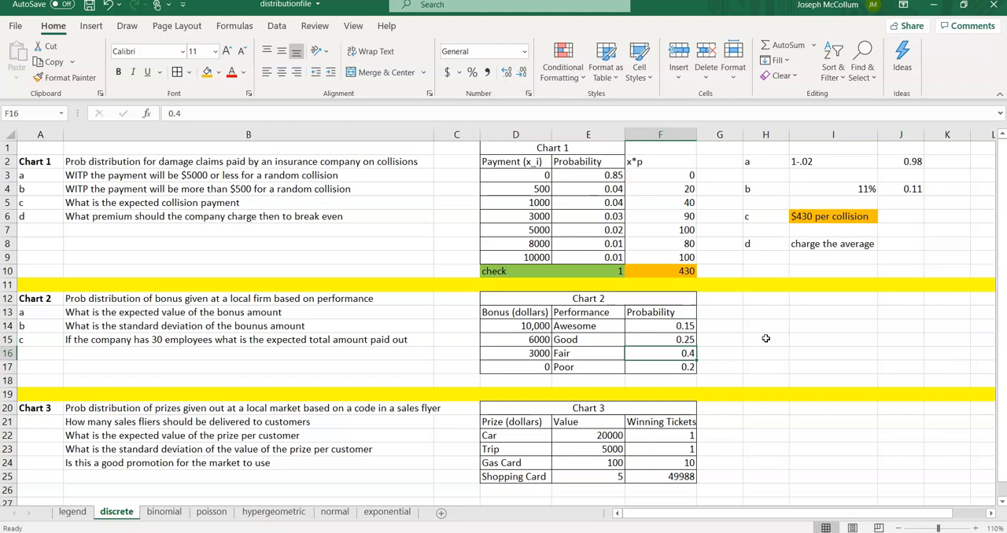
key("Down")
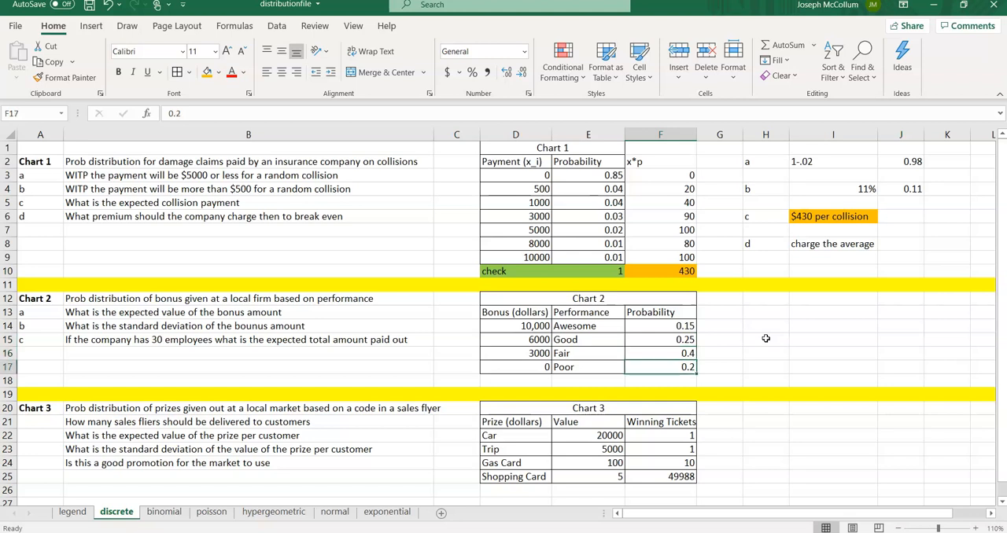
key("Down")
key("Left")
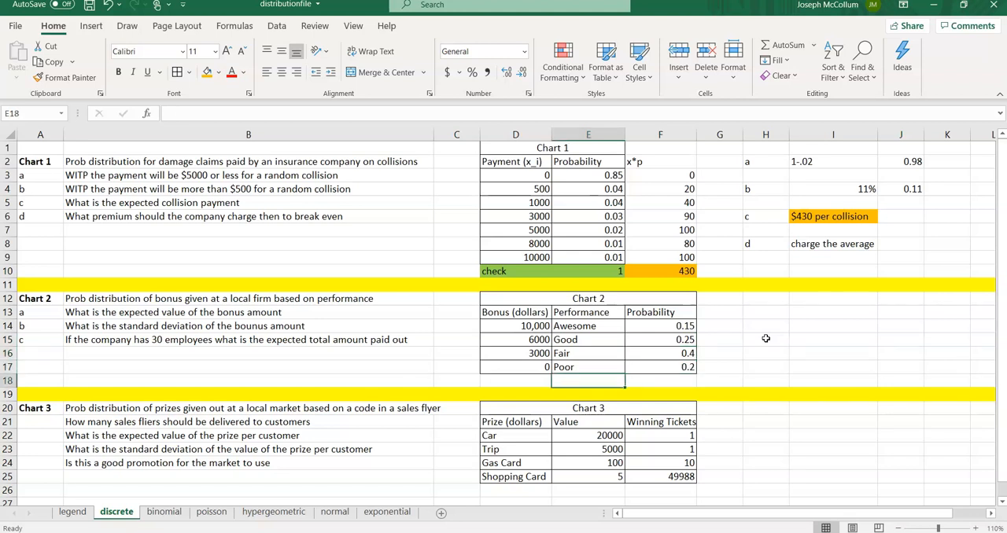
type("Check")
key("Tab")
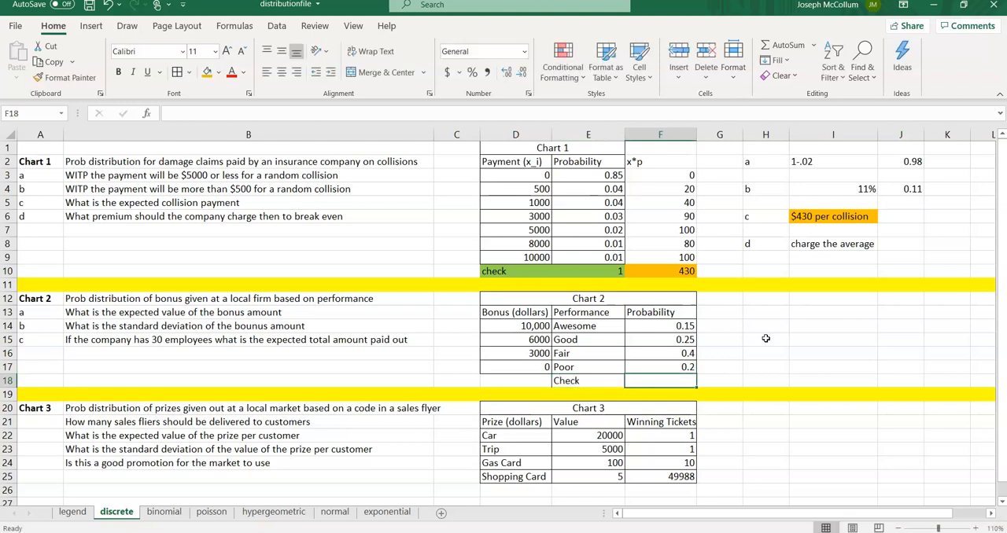
type("=sum(")
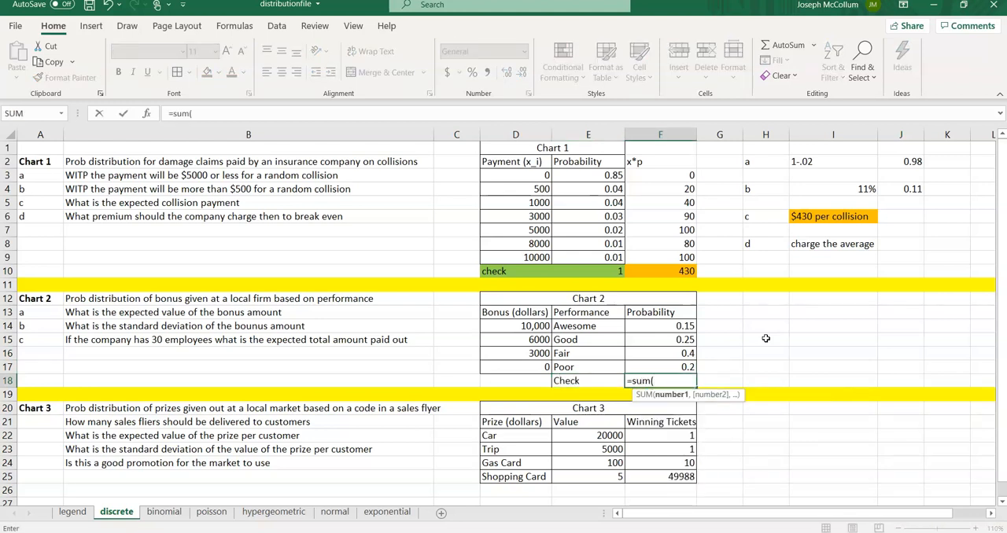
left_click_drag(662, 329, 663, 372)
key("Return")
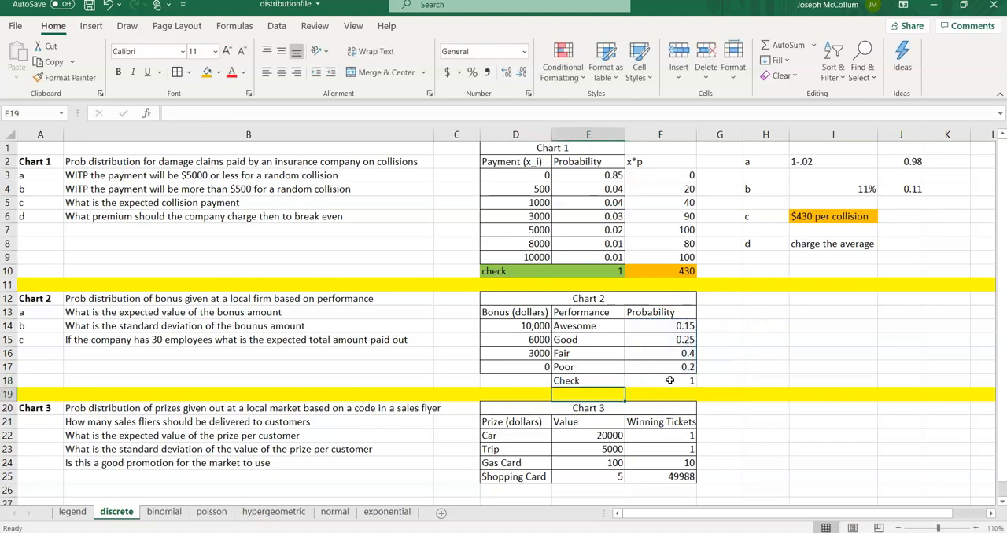
Step: Fill the Chart 2 check row E18:F18 with green
left_click_drag(594, 382, 643, 384)
left_click(218, 72)
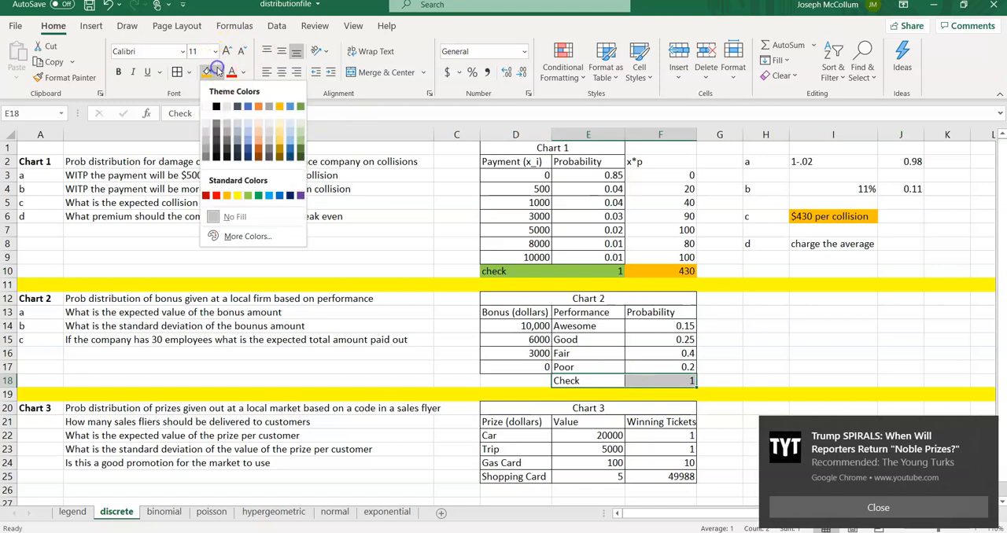
left_click(247, 195)
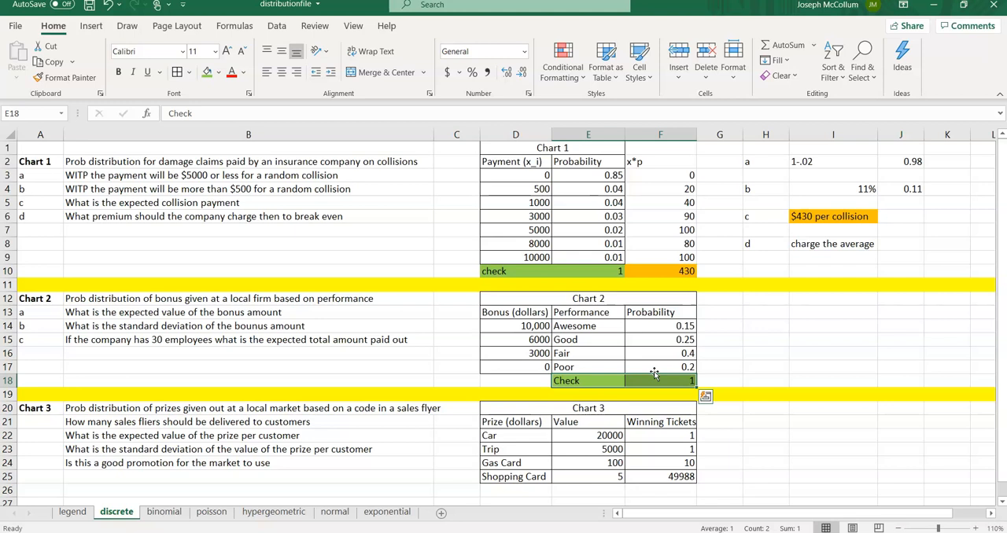
left_click(706, 313)
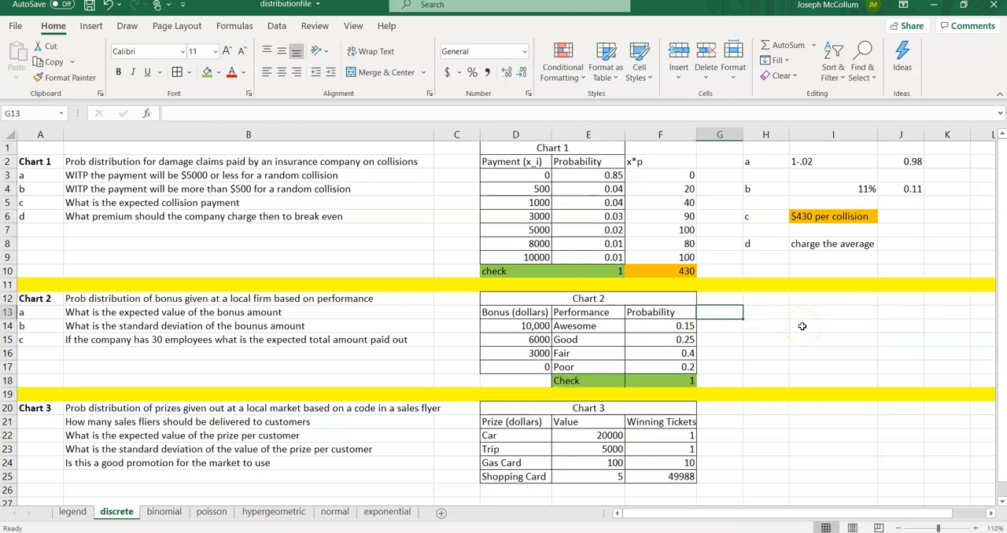
Step: Add an x*p header in G13 and enter =D14*F14 in G14 for the first bonus row
type("x*")
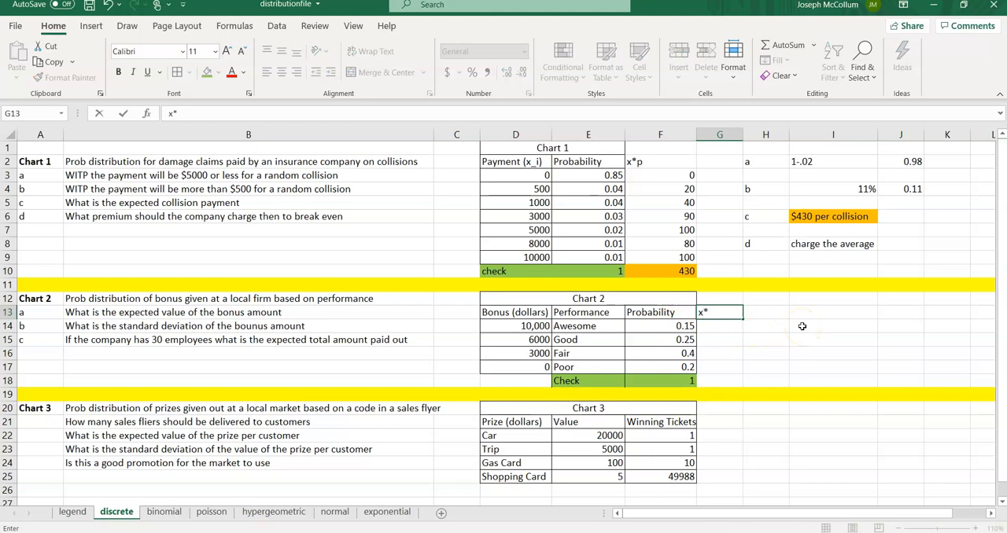
type("p")
key("Return")
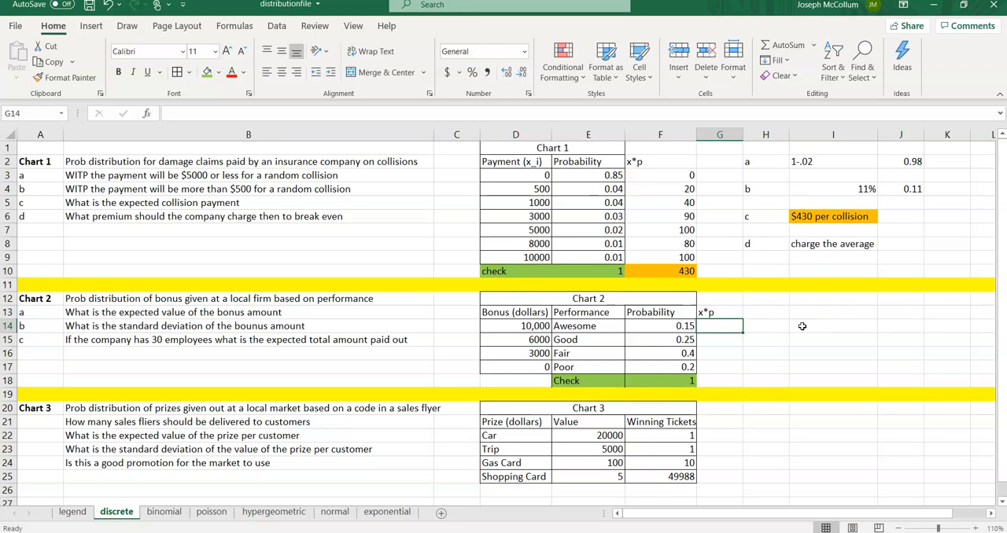
type("=")
left_click(522, 325)
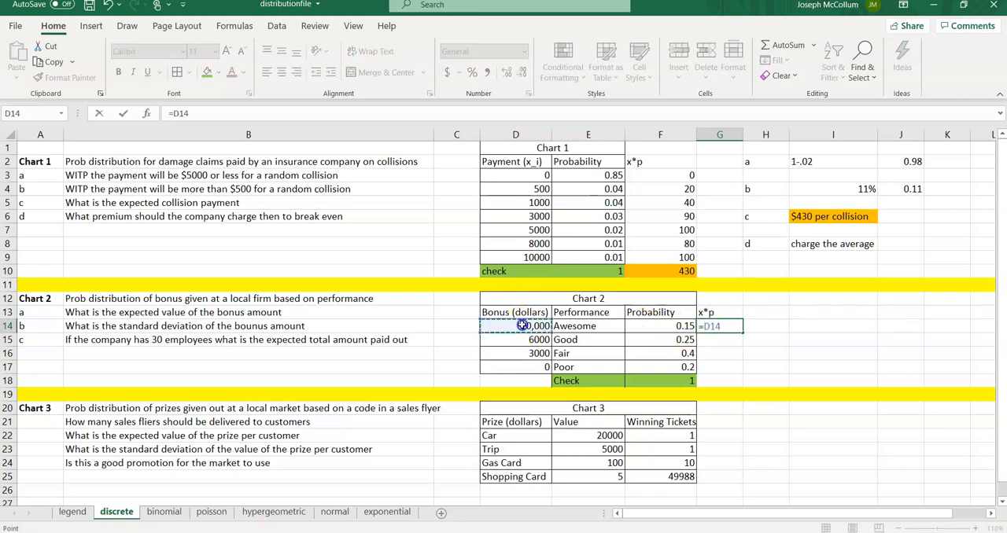
type("*")
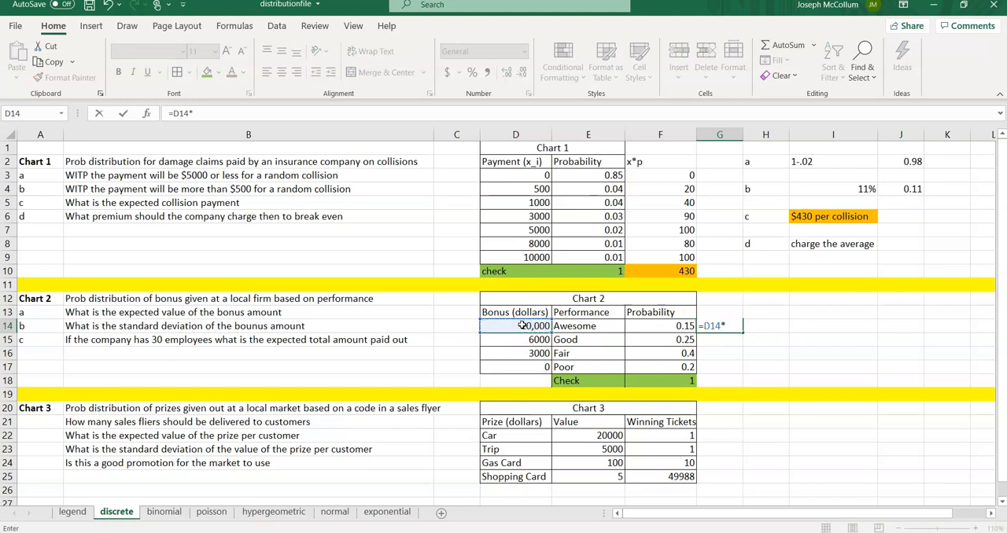
left_click(651, 326)
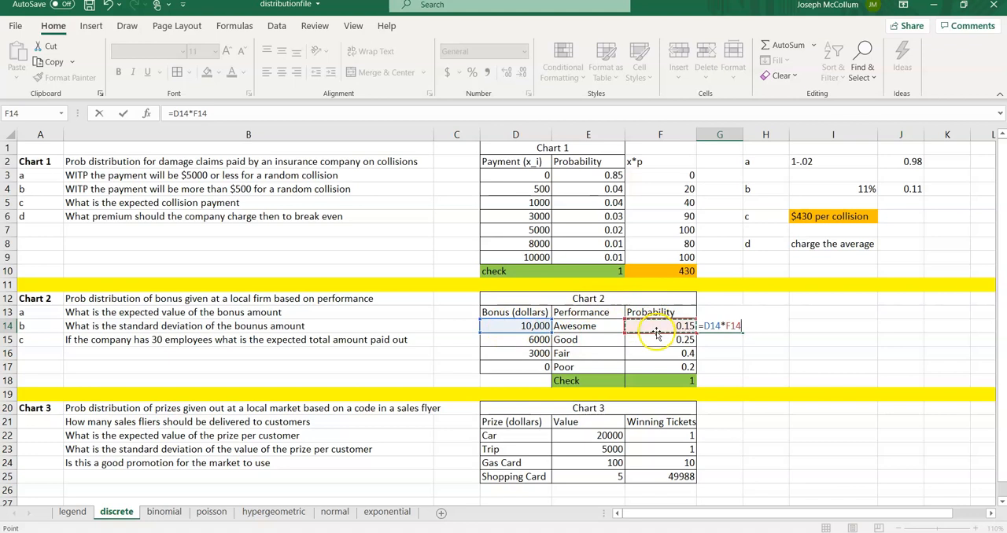
key("Return")
Step: Fill the G14 x*p formula down through G17
left_click(714, 325)
left_click_drag(742, 332, 740, 367)
left_click(717, 340)
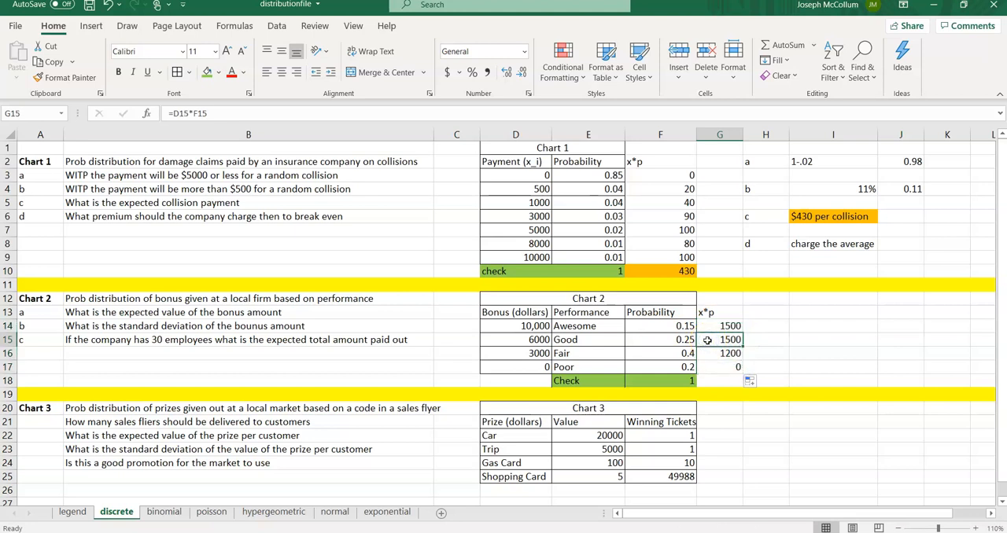
Step: Step through the x*p cells in rows 14 to 17 to inspect their formulas against the bonus and probability cells
key("Left")
key("Left")
key("Left")
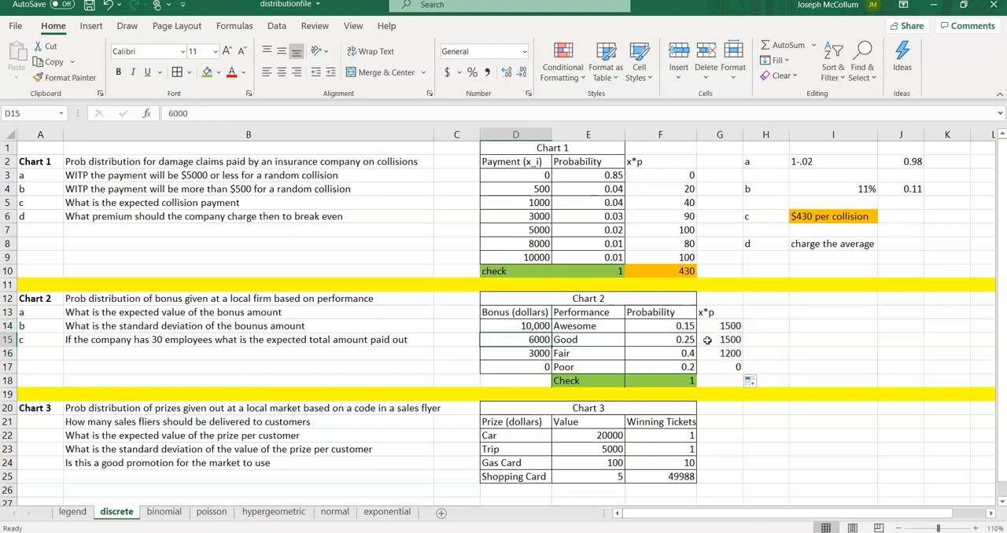
key("Up")
key("Right")
key("Right")
key("Right")
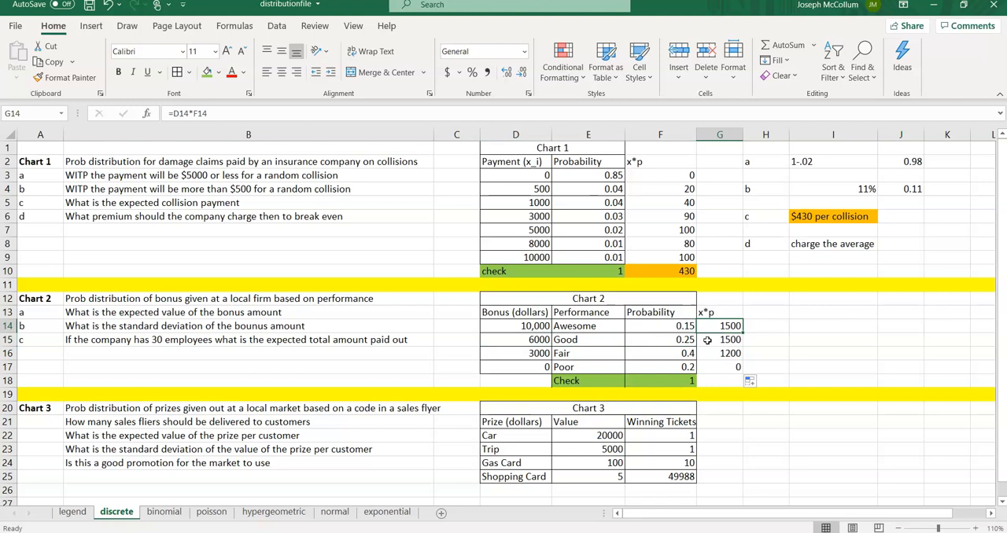
key("Left")
key("Left")
key("Left")
key("Right")
key("Right")
key("Left")
key("Left")
key("Down")
key("Right")
key("Right")
key("Left")
key("Left")
key("Down")
key("Right")
key("Right")
key("Right")
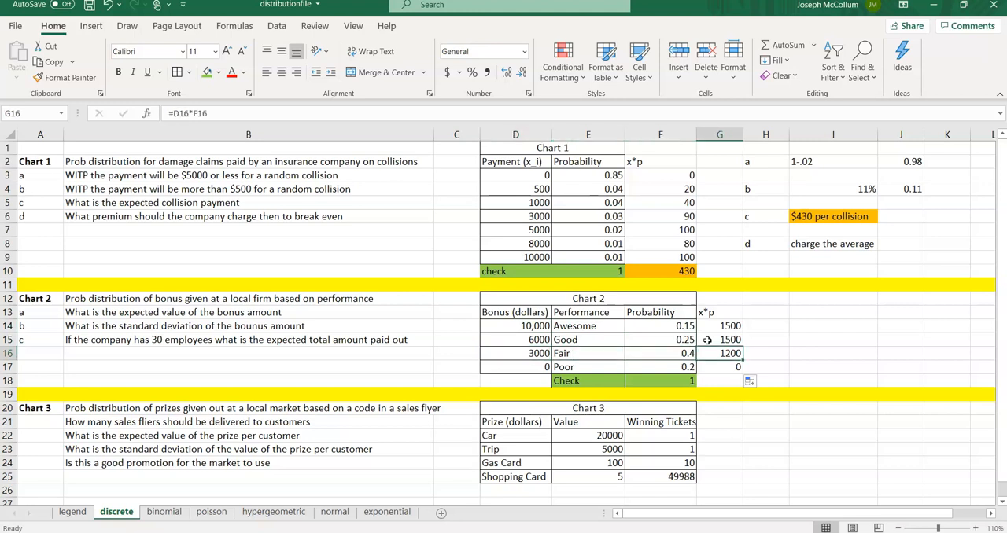
key("Left")
key("Left")
key("Left")
key("Down")
key("Right")
key("Right")
key("Right")
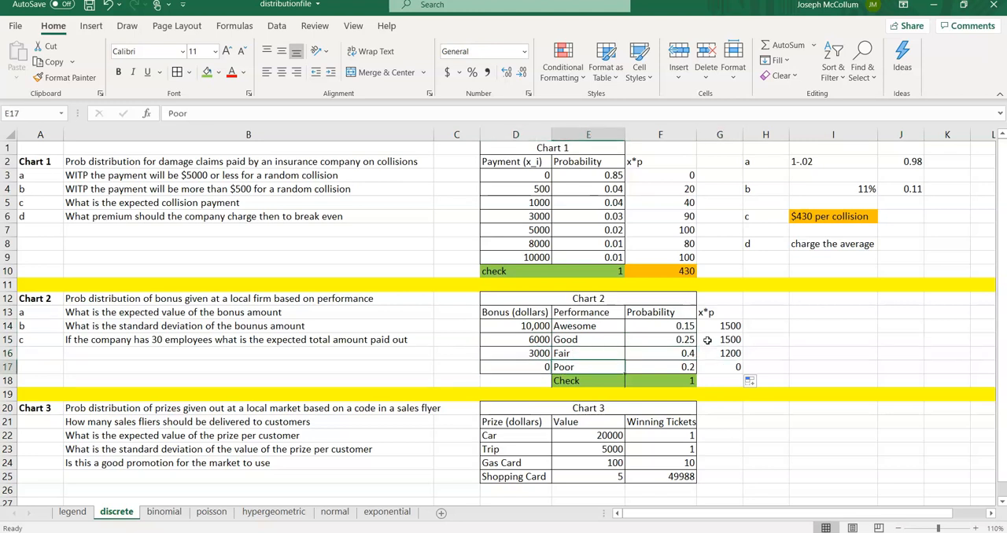
key("Up")
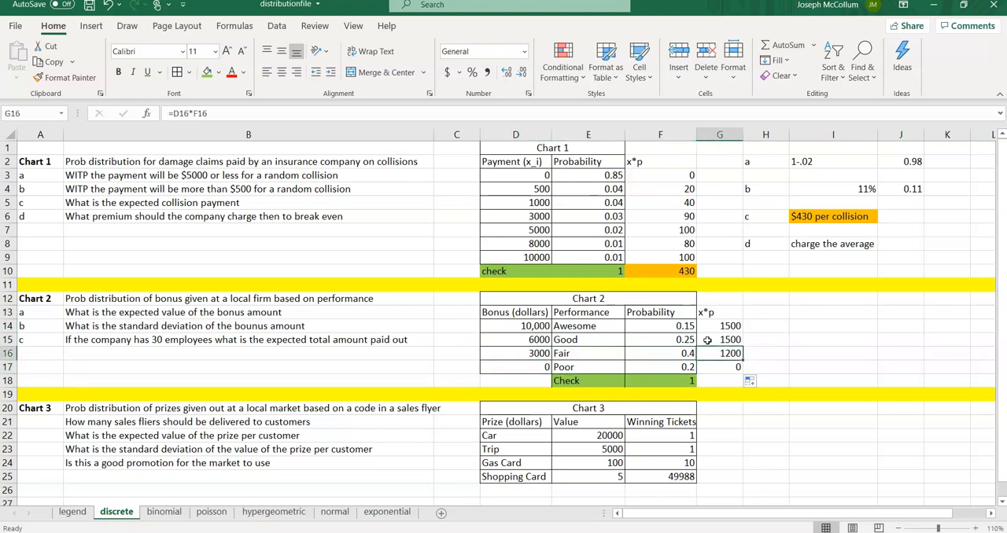
key("Up")
key("Down")
key("Down")
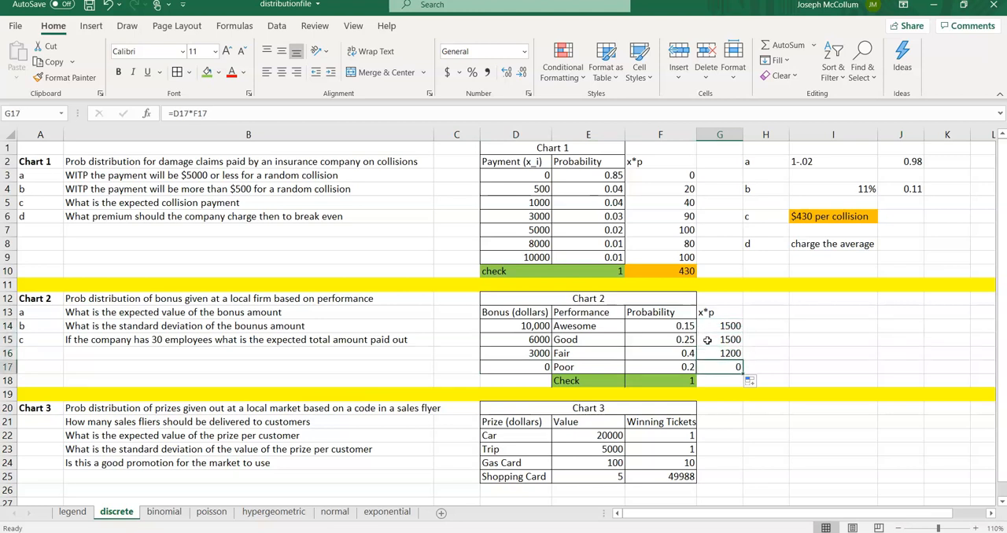
Step: Sum the Chart 2 x*p values in G18 with =SUM(G14:G17)
key("Down")
type("=")
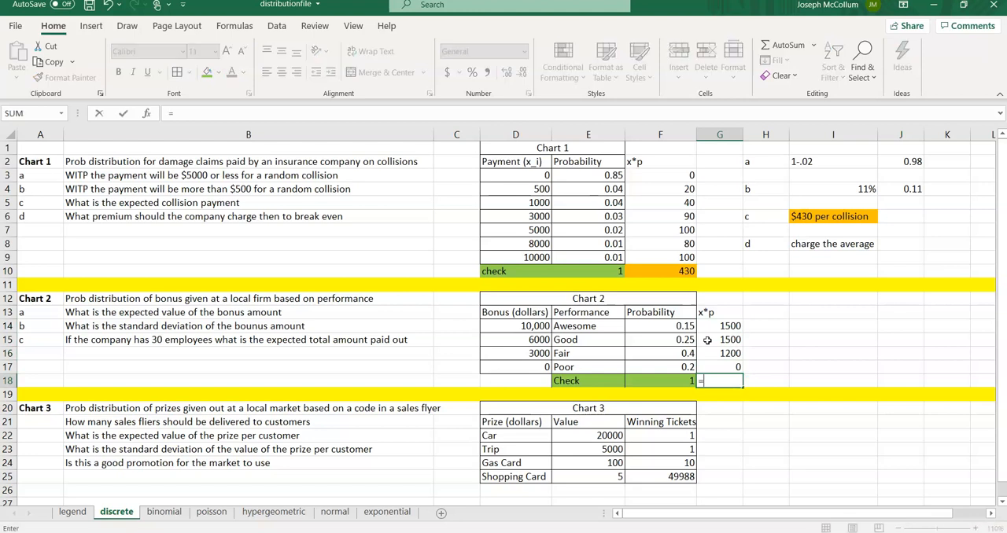
type("sum(")
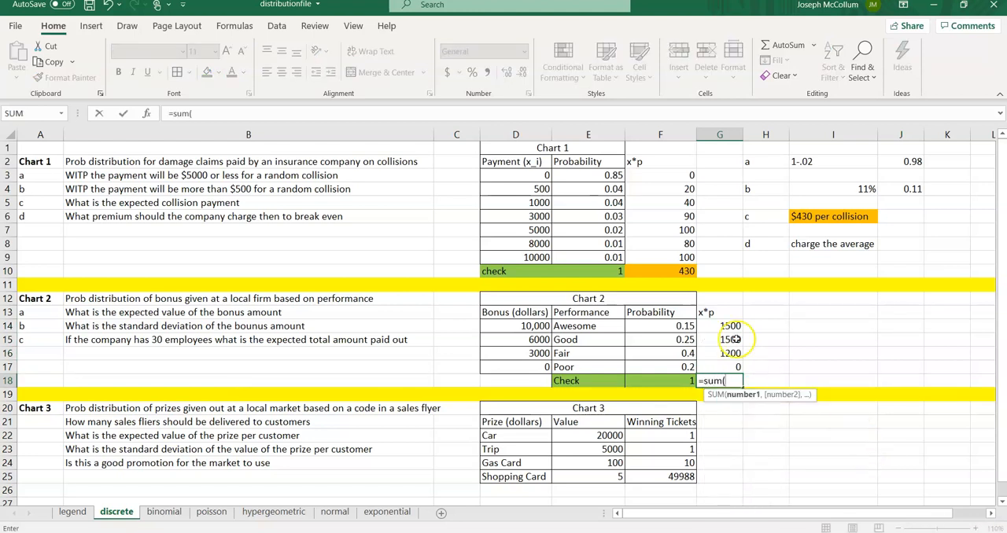
left_click_drag(710, 331, 710, 365)
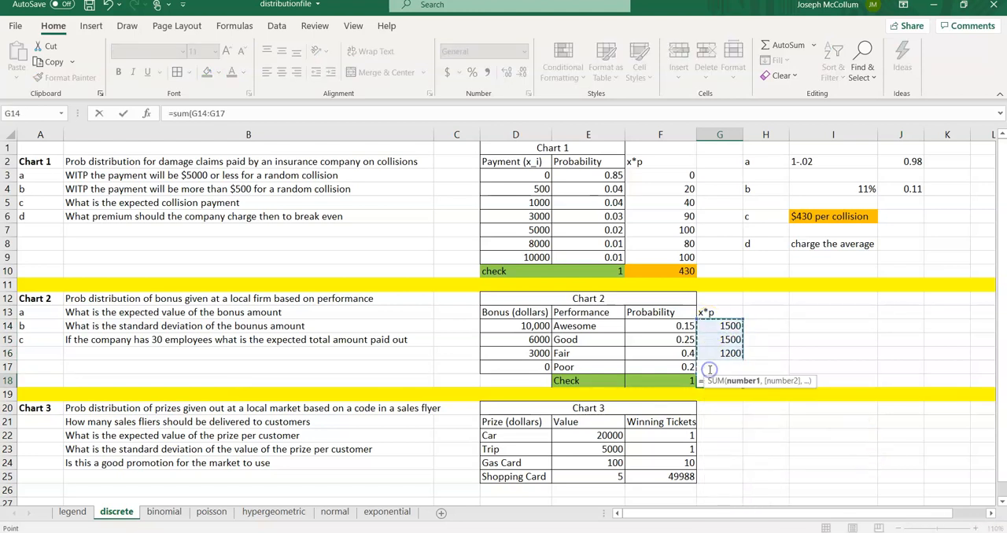
key("Return")
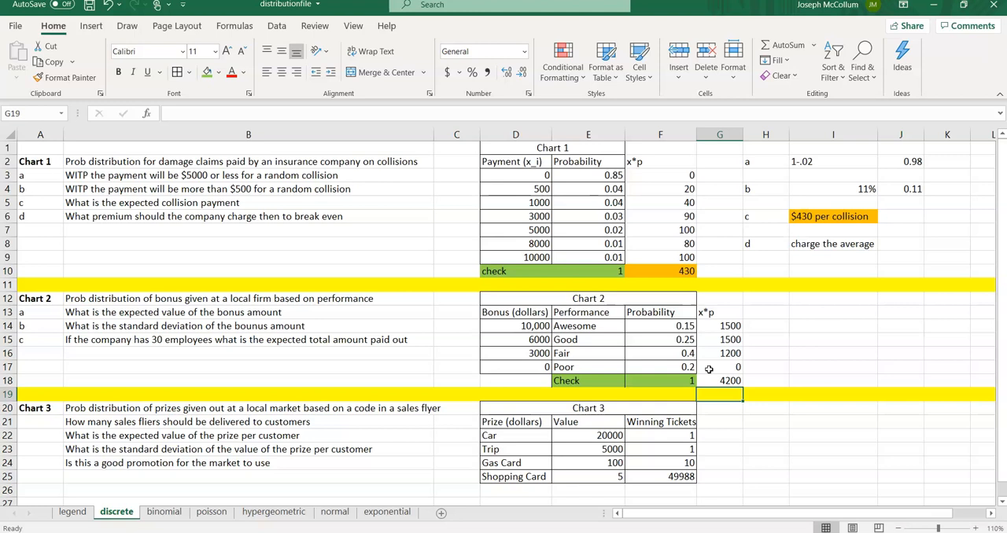
Step: Insert a new blank column at column H beside the Chart 2 table
key("Up")
key("Up")
key("Up")
key("Up")
key("Up")
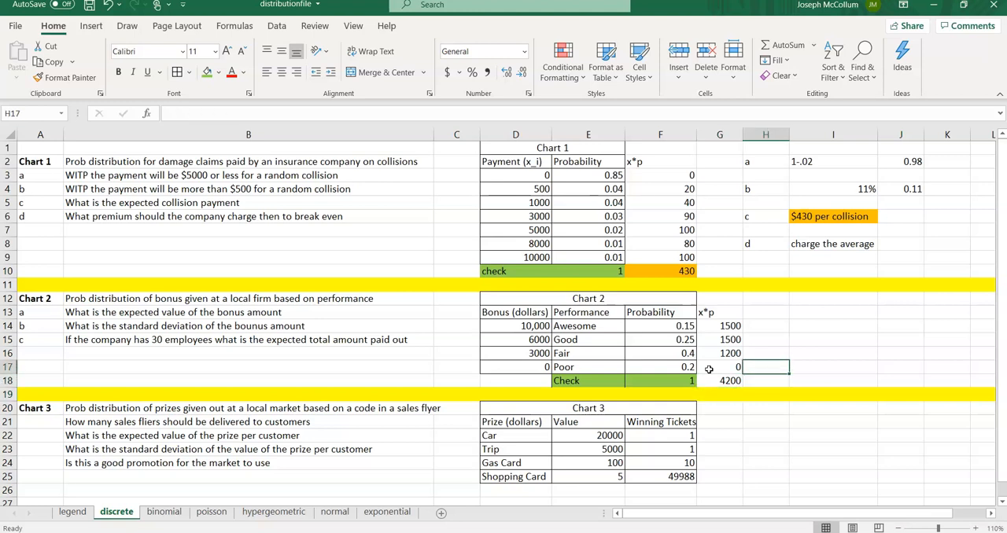
key("Right")
key("Right")
key("Left")
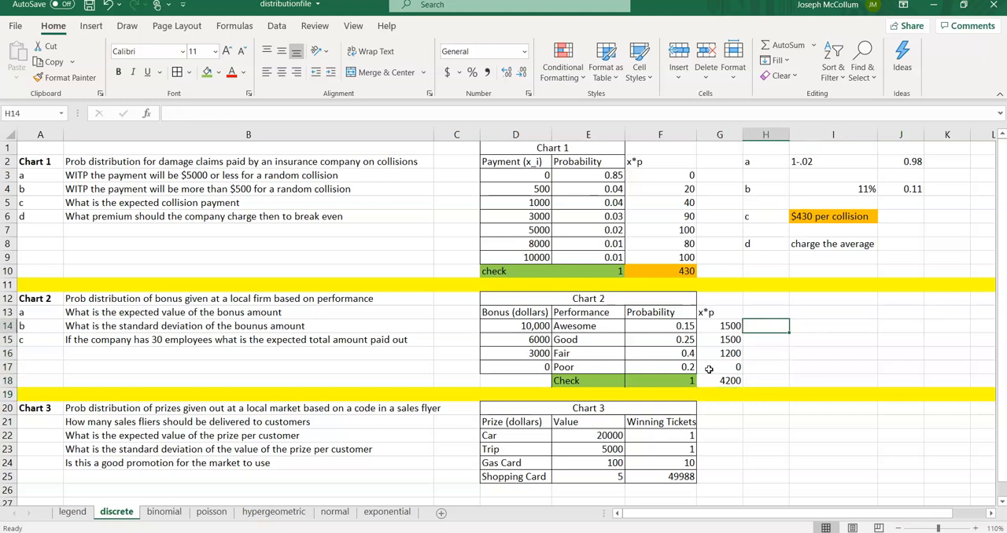
key("Up")
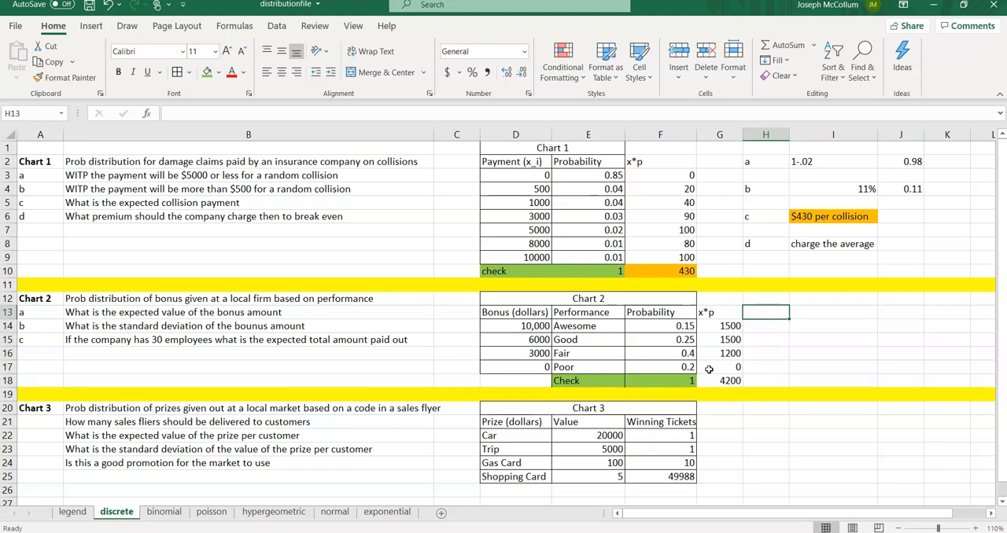
key("Right")
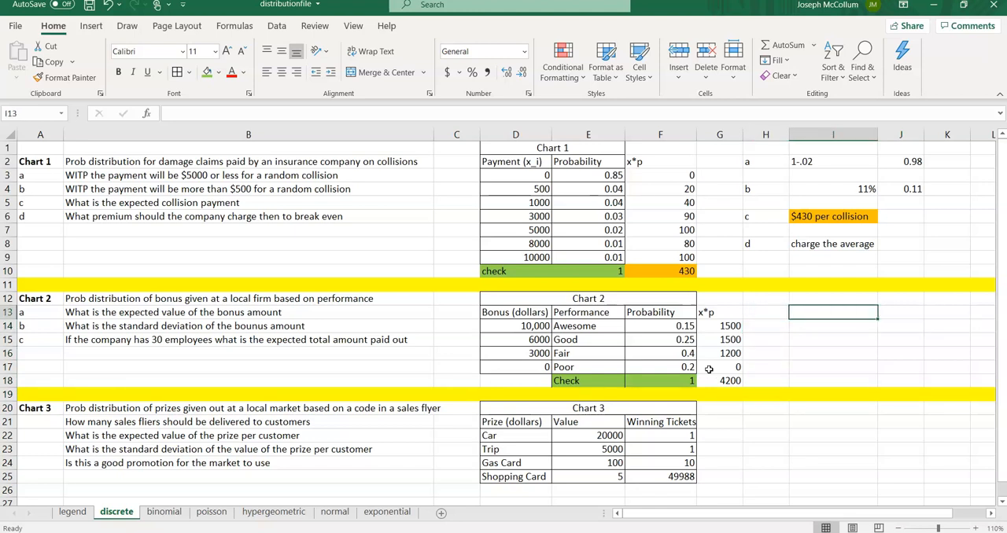
left_click(760, 135)
right_click(760, 134)
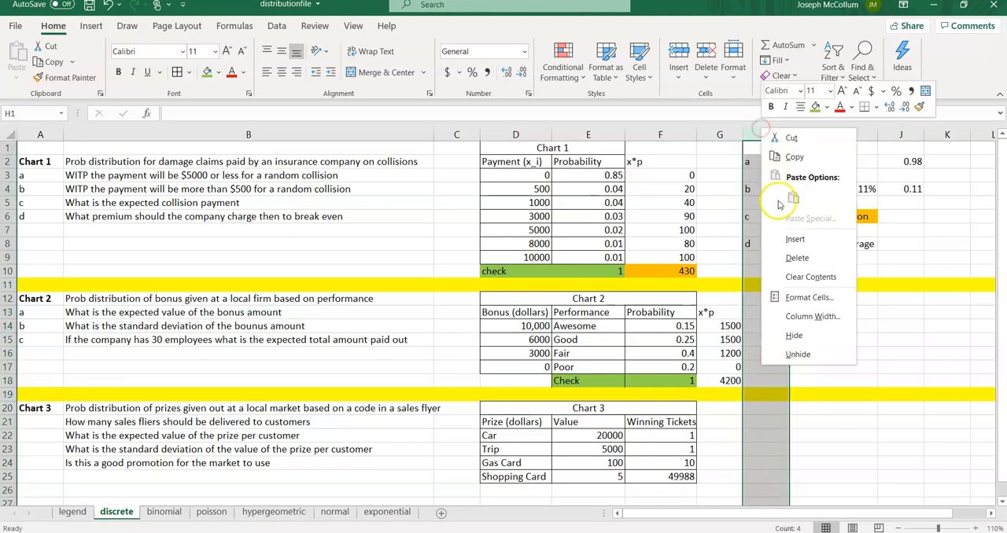
left_click(789, 240)
Step: Label part a in I14, answer "$4200 per employee" in J14, and autofit column J
left_click(782, 303)
left_click(805, 328)
type("a")
key("Right")
left_click_drag(794, 139, 763, 135)
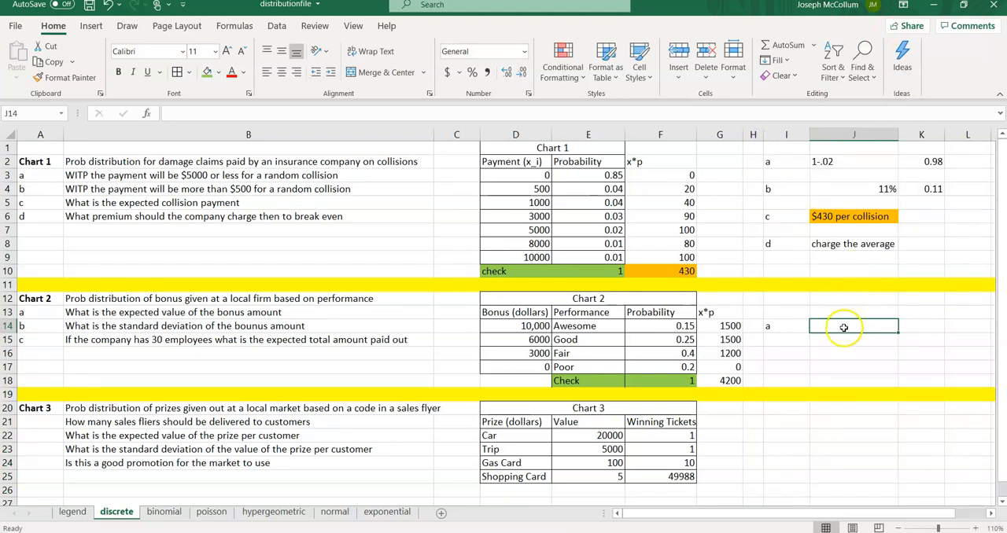
type("$")
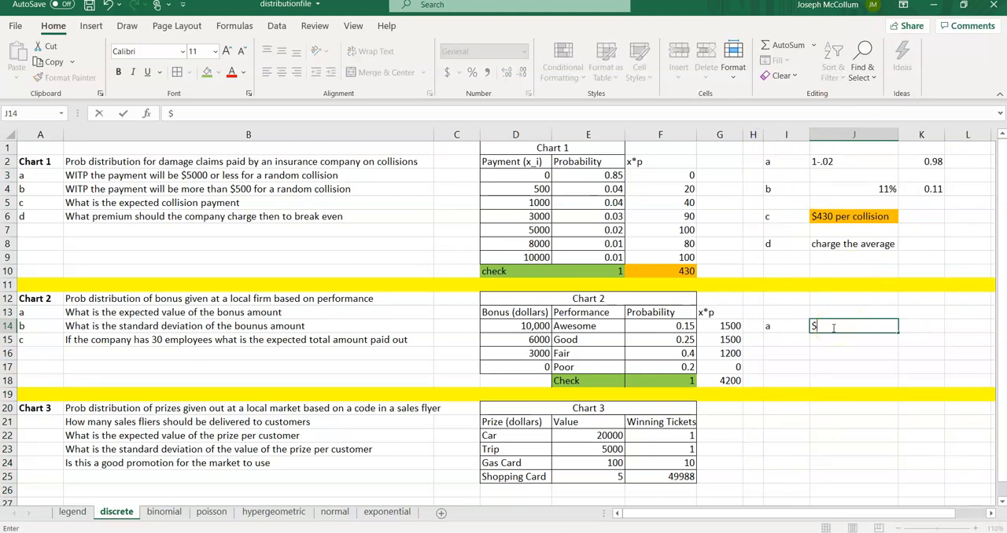
type("4200 per emp")
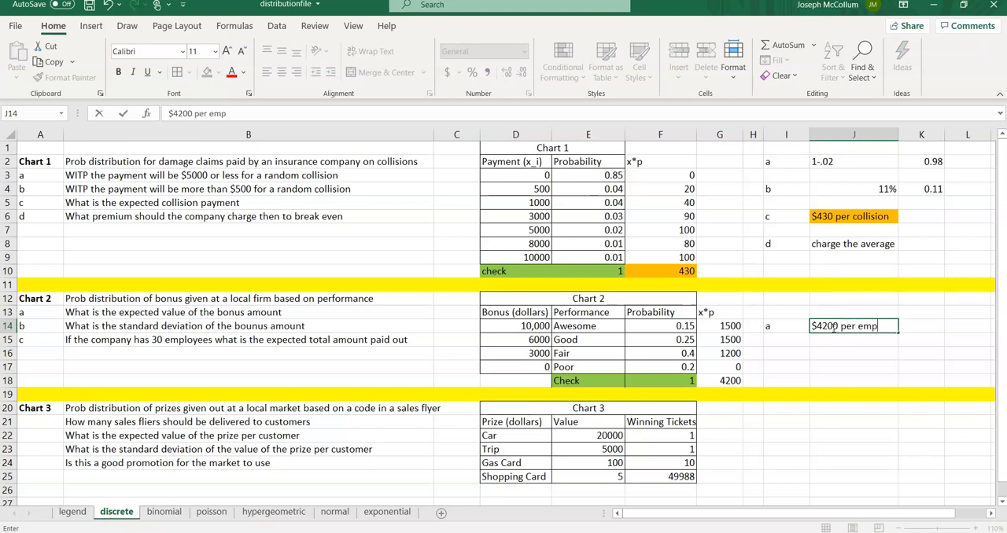
type("loyee")
key("Return")
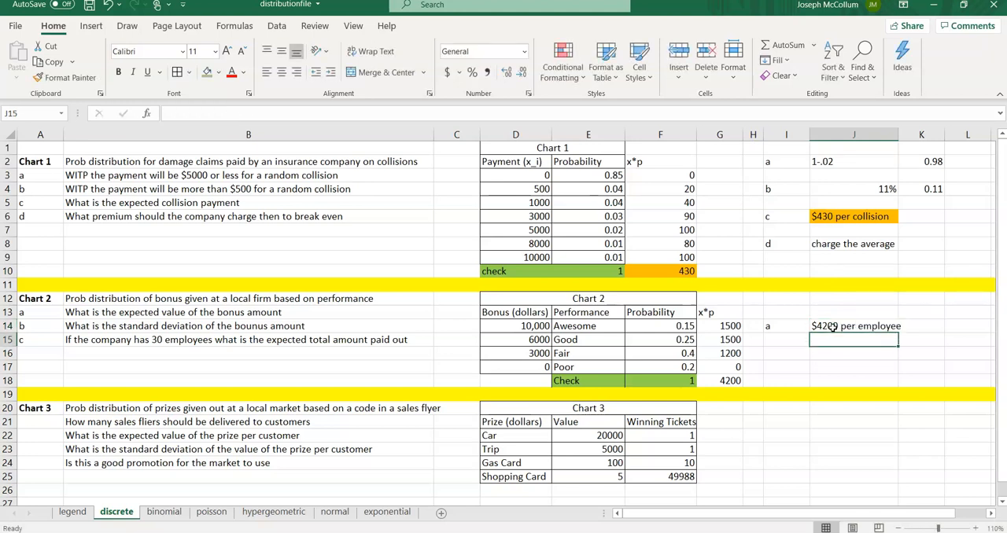
double_click(899, 135)
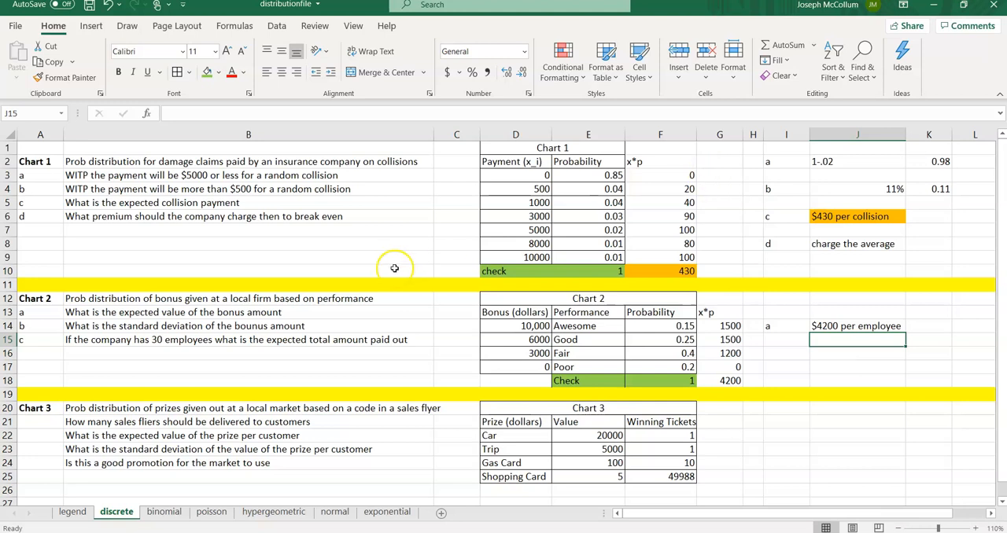
Step: Correct the spelling "bounus" to "bonus" in the B14 question text
left_click(299, 325)
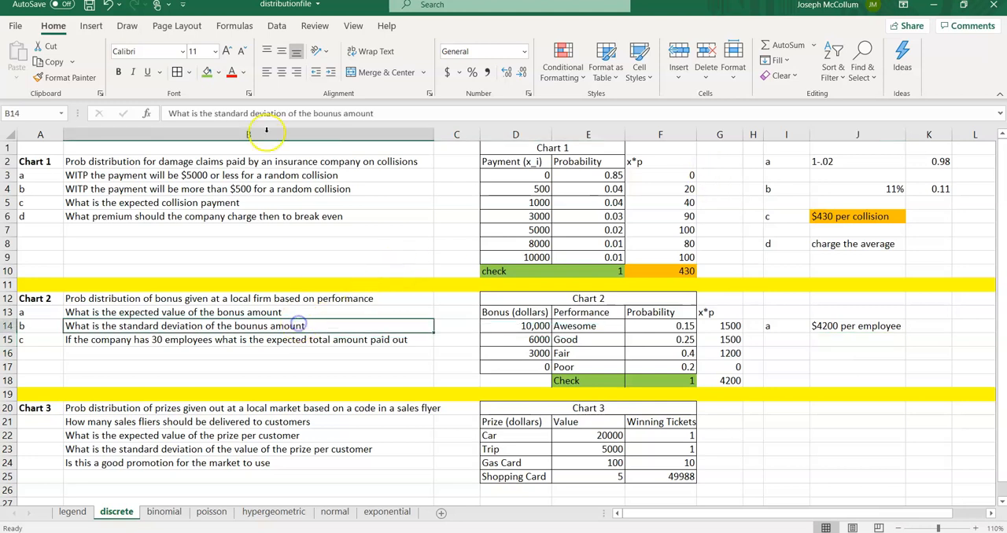
left_click(328, 114)
key("BackSpace")
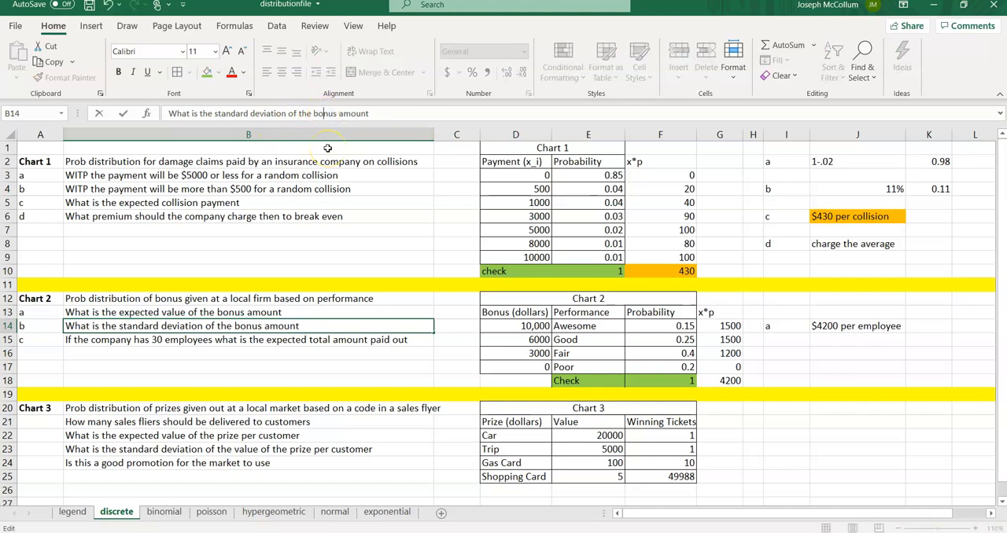
key("Return")
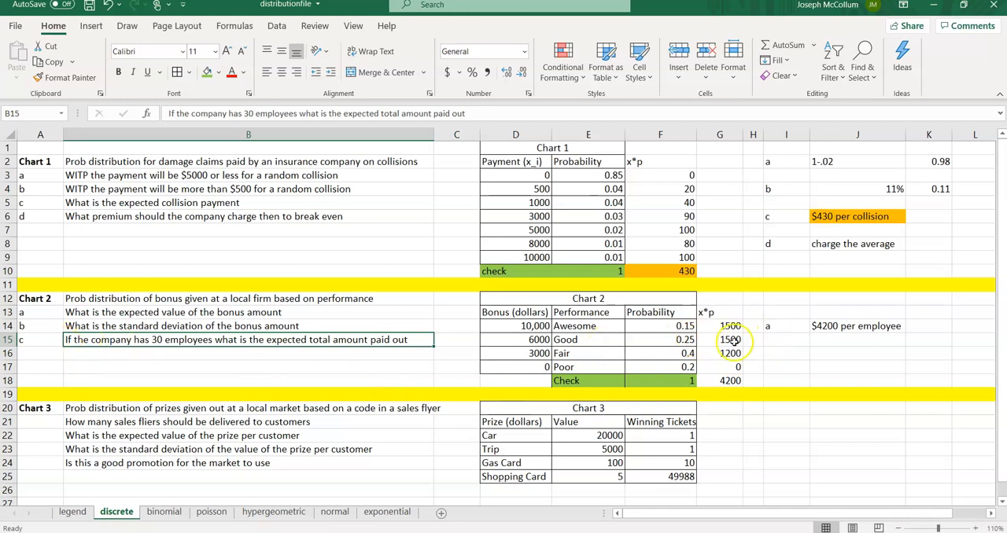
Step: Switch to the formula sheet PDF and review the discrete random variable mean and variance formulas
left_click(782, 353)
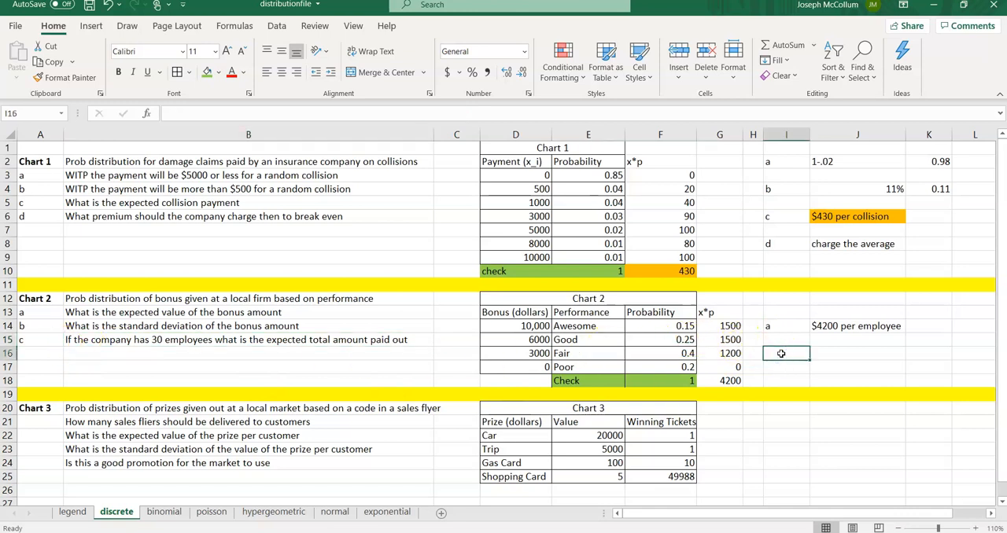
key("alt+Tab")
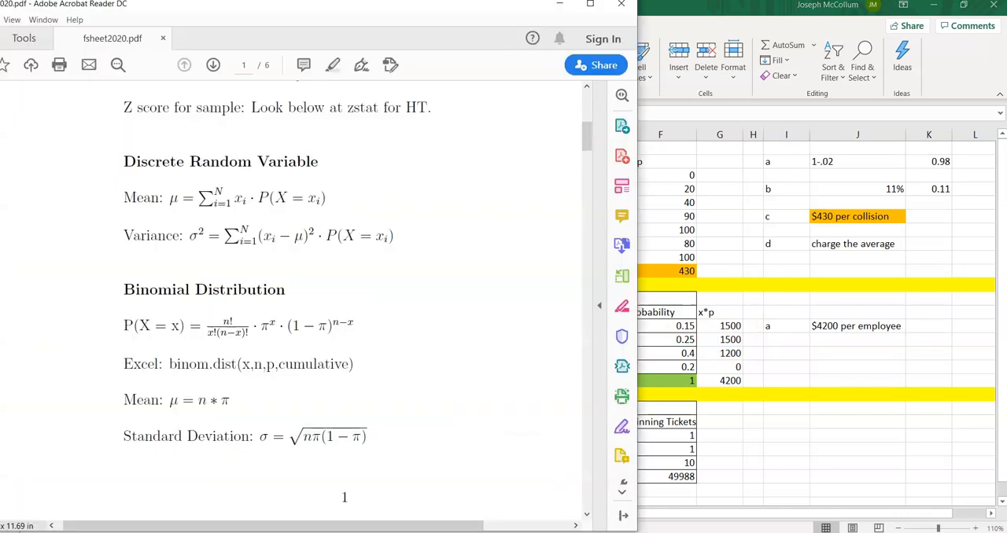
scroll(167, 281, "up", 3)
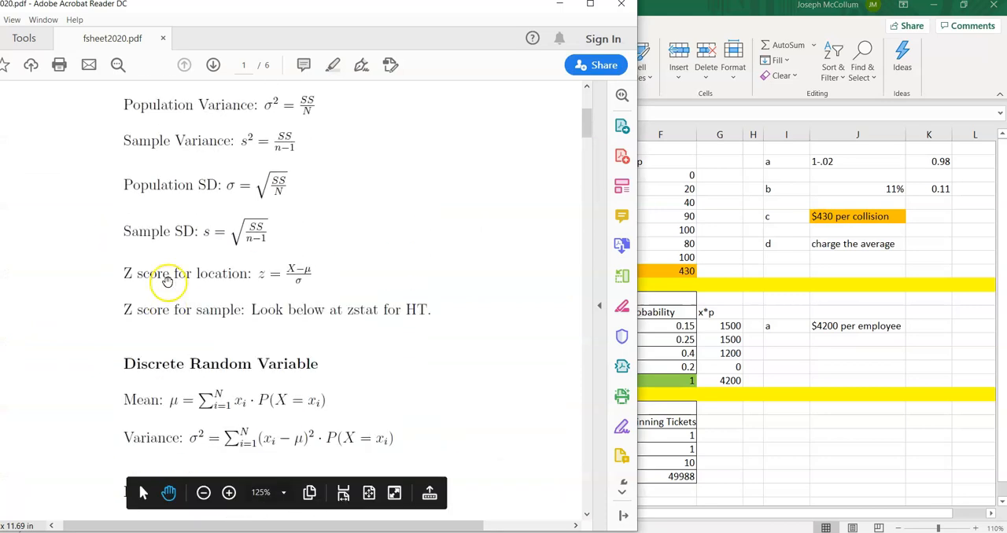
scroll(277, 238, "down", 4)
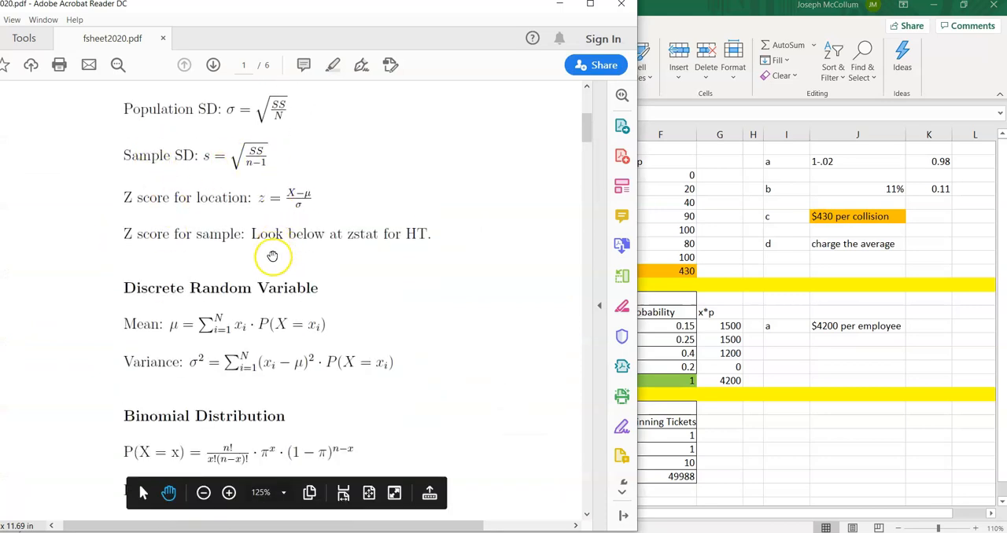
scroll(322, 310, "down", 2)
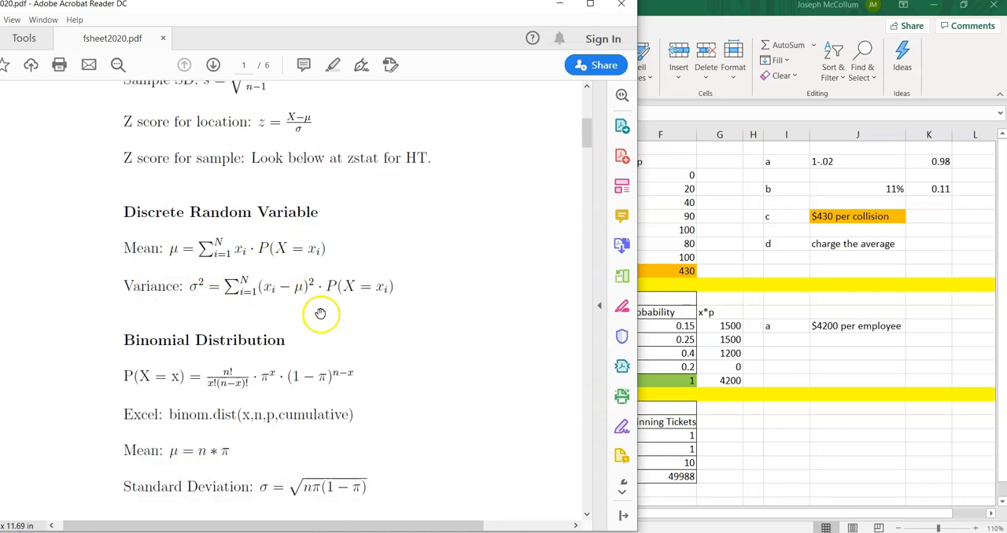
scroll(265, 135, "up", 5)
scroll(175, 147, "up", 3)
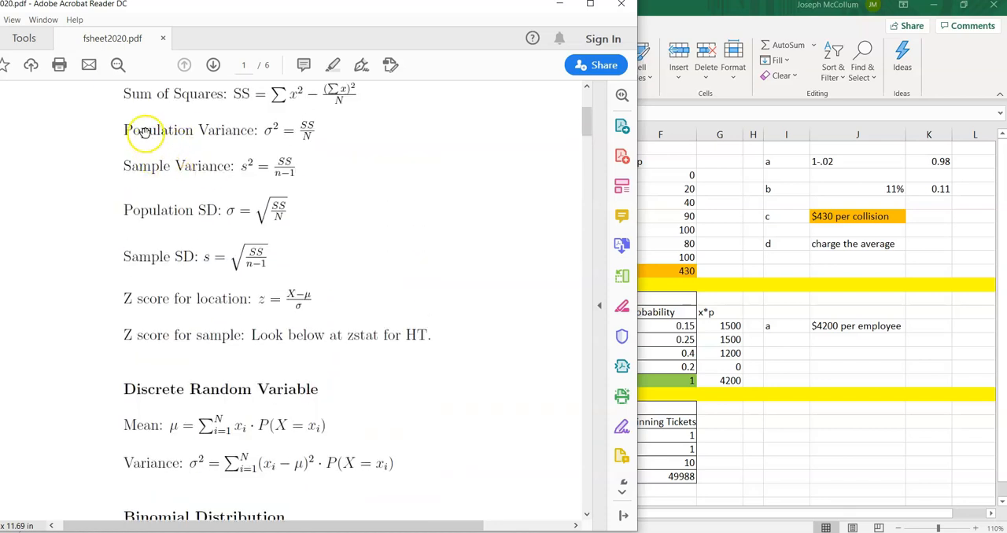
Step: Scroll through the formula sheet to examine the population variance and discrete random variable variance formulas
scroll(316, 145, "down", 3)
scroll(316, 145, "down", 4)
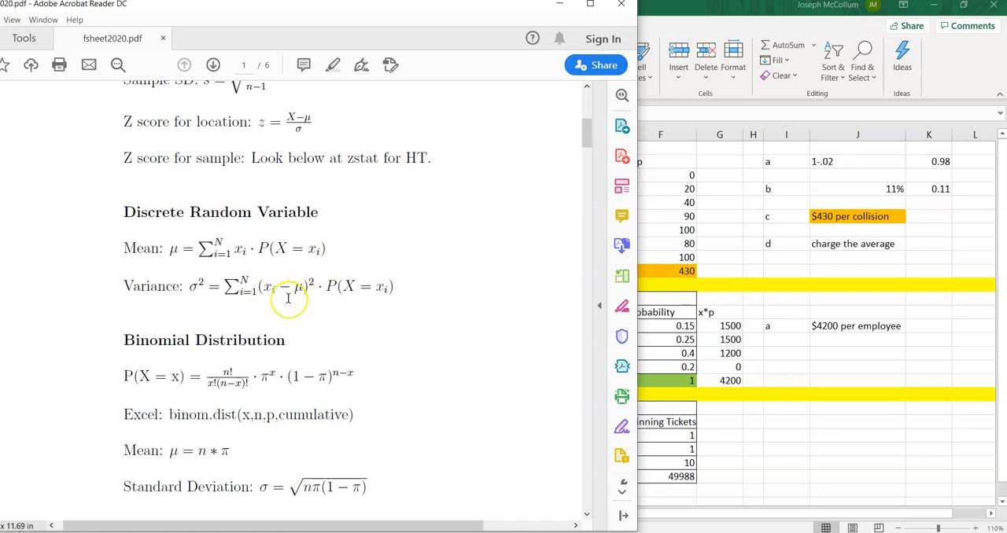
scroll(288, 298, "up", 3)
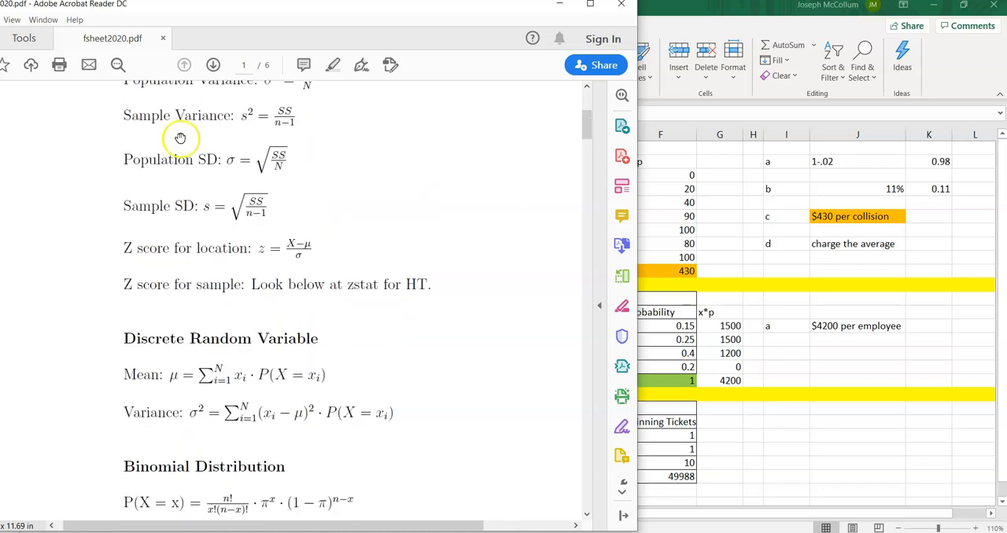
scroll(158, 134, "up", 1)
scroll(252, 162, "up", 3)
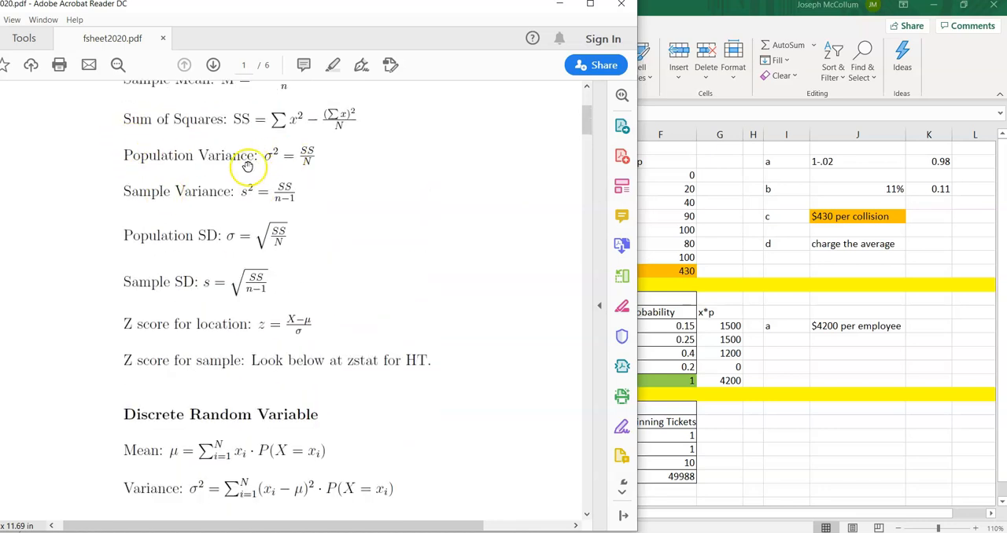
scroll(149, 221, "down", 1)
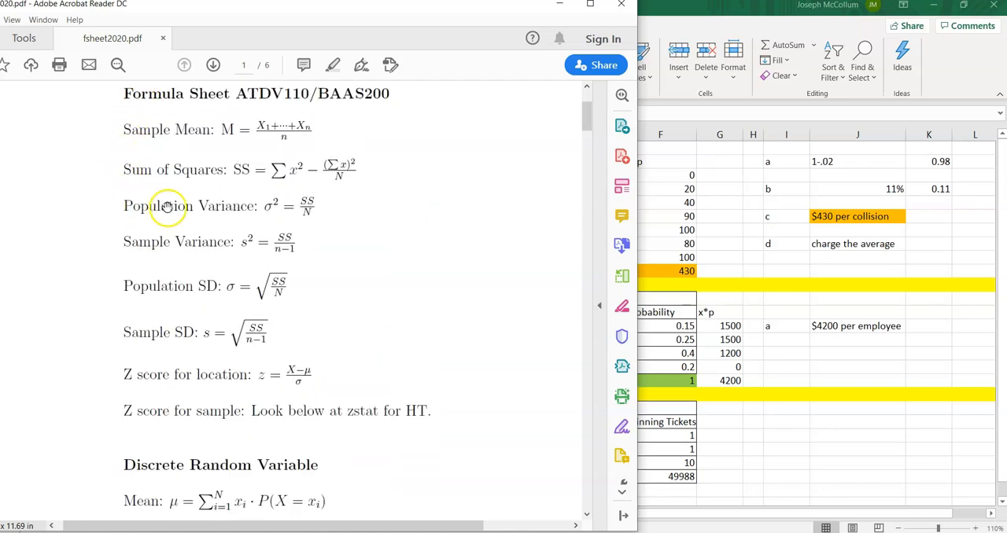
scroll(256, 220, "down", 2)
scroll(257, 221, "down", 3)
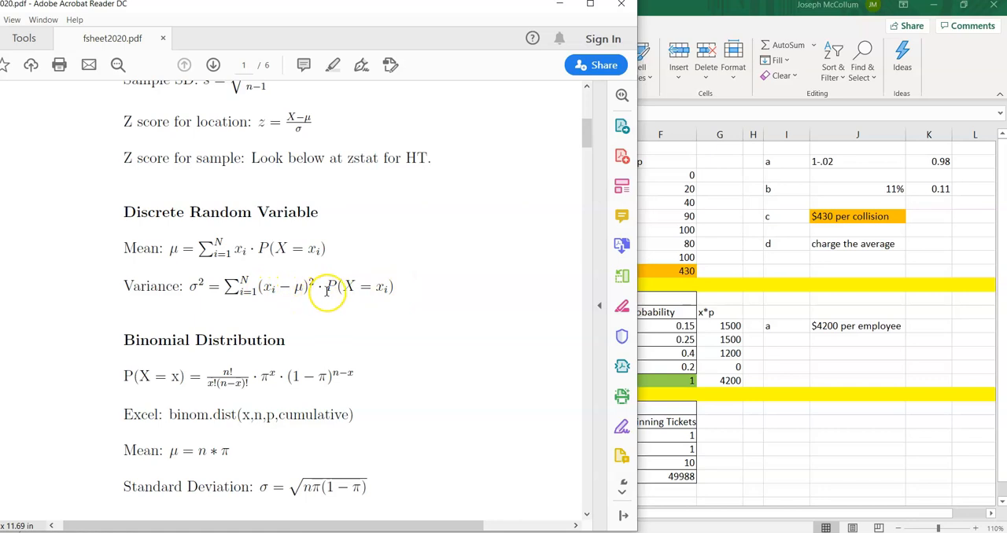
Step: Insert another blank column at H beside the x*p column and enter the header "(x-mu)^2*p" in H13
left_click(786, 353)
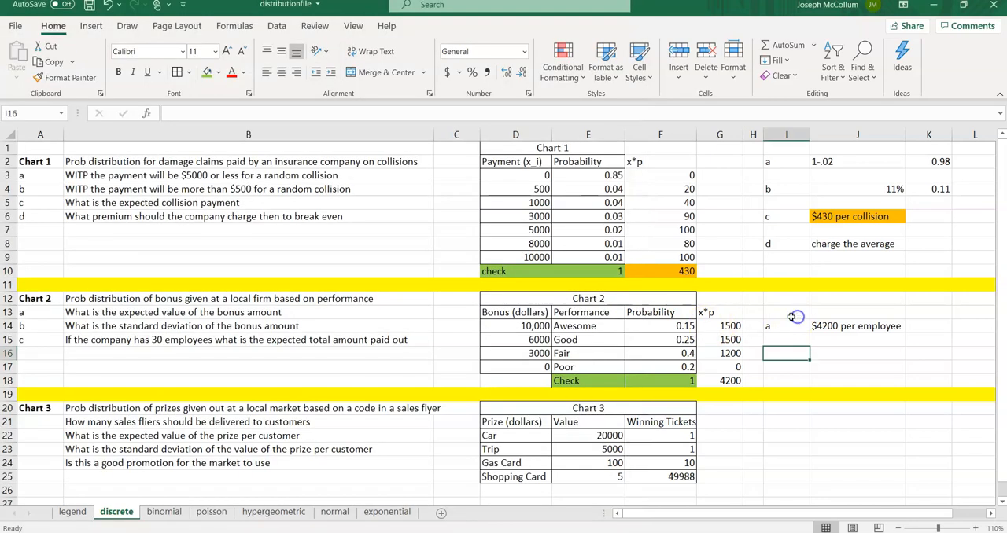
right_click(768, 130)
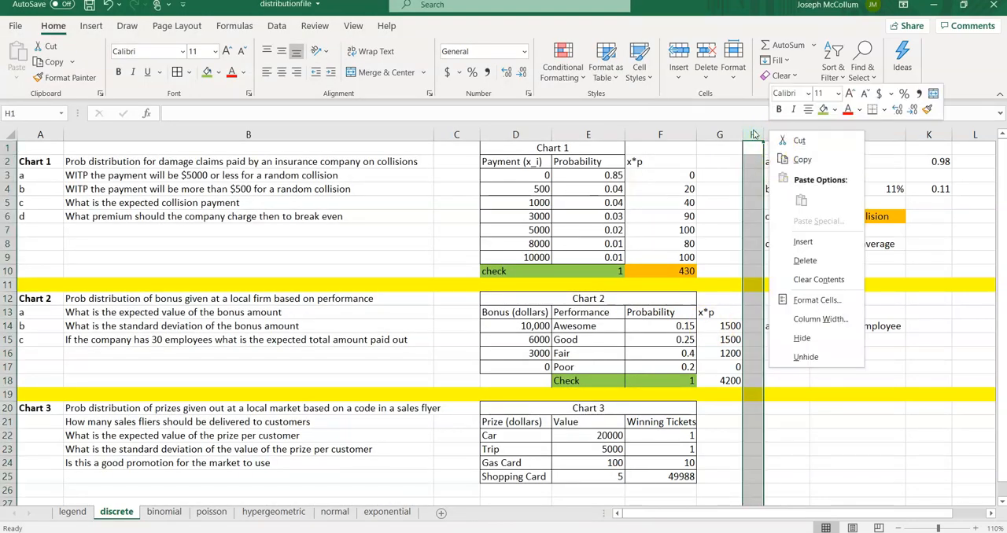
left_click(793, 239)
left_click(764, 313)
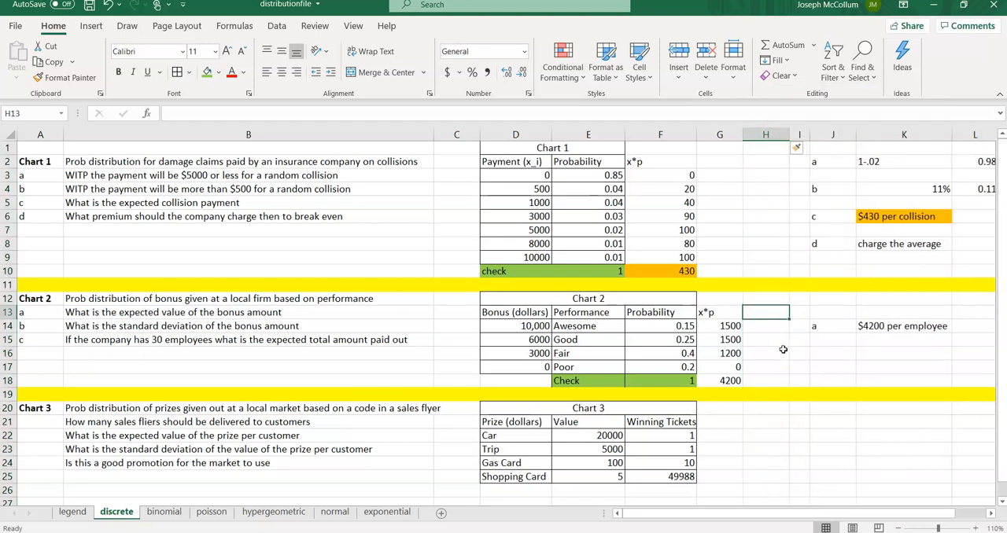
type("(x-mu)^2*p")
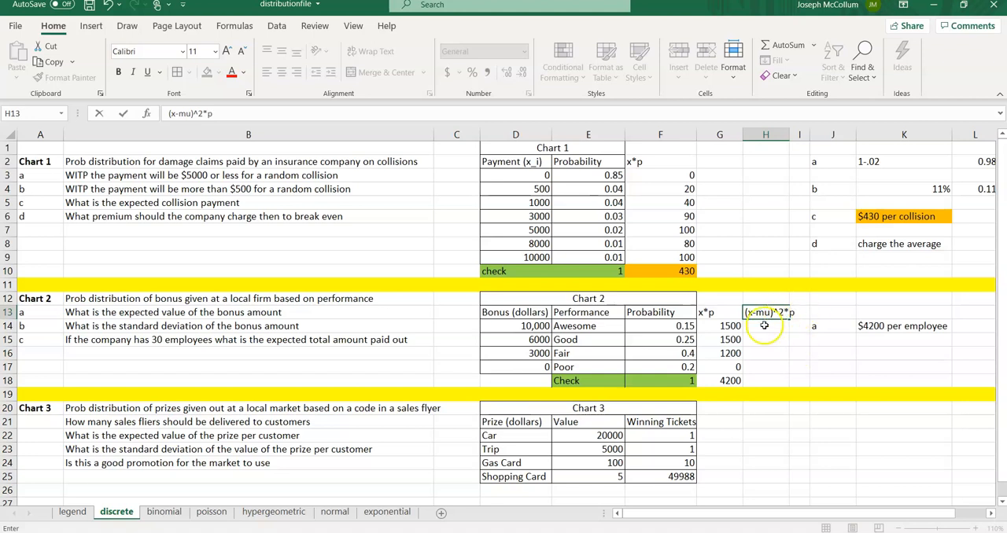
key("Return")
Step: Widen column H slightly and enter the squared-deviation formula =(D14-G18)^2*F14 in H14
left_click_drag(785, 138, 794, 137)
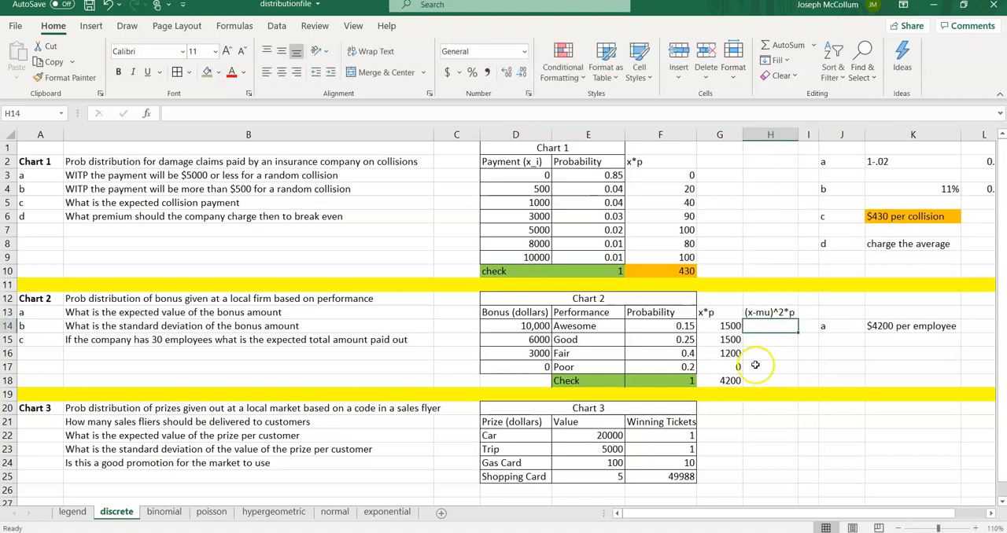
type("=")
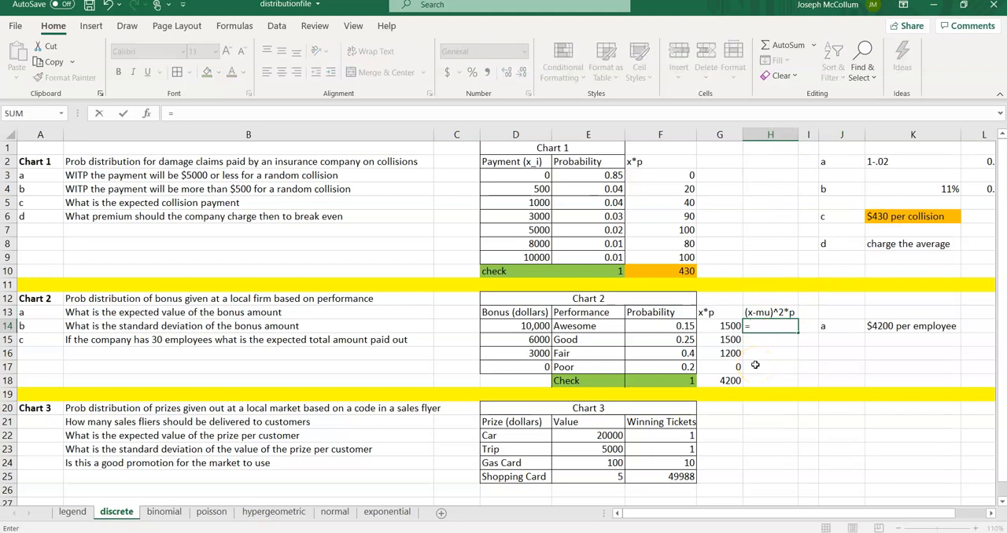
type("(")
left_click(517, 329)
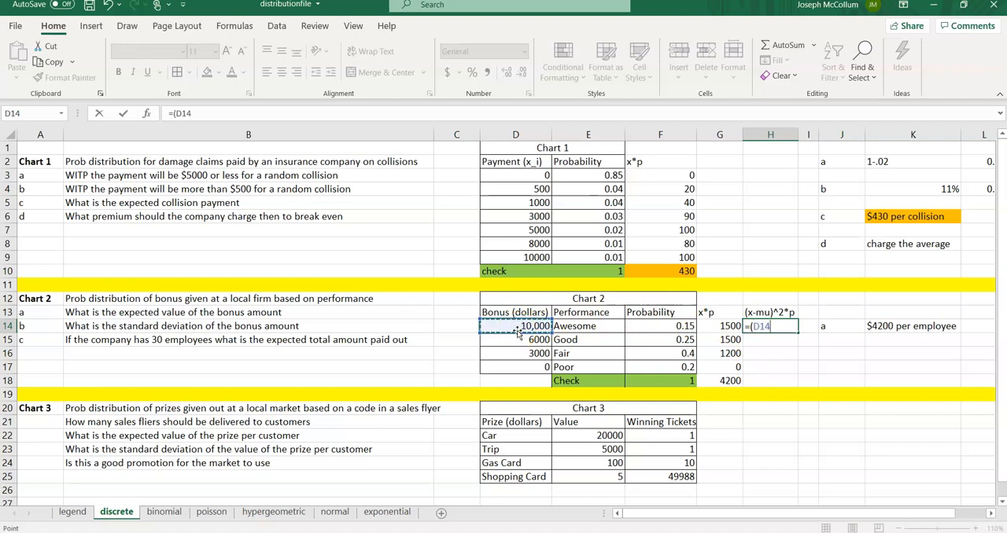
type("-")
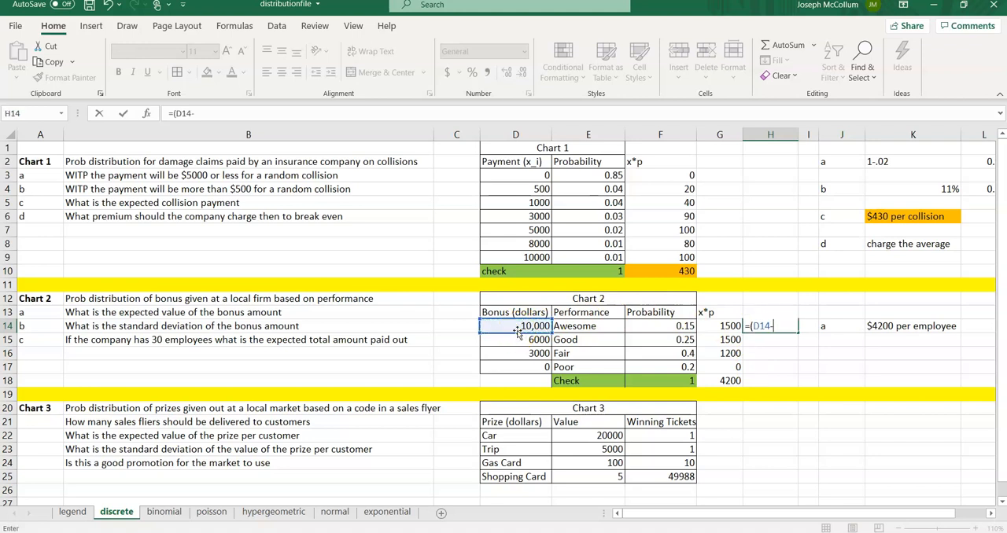
left_click(714, 381)
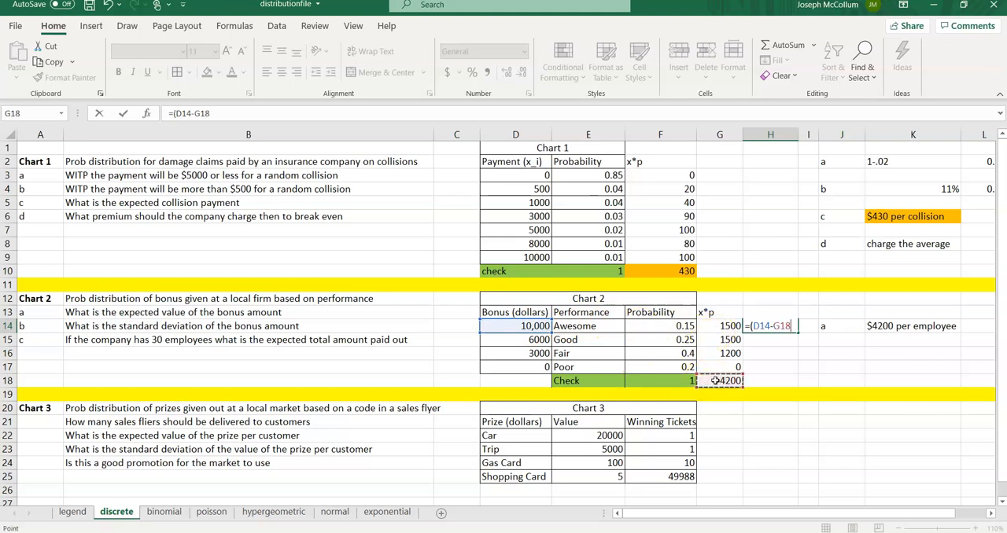
type(")^2*")
left_click(667, 326)
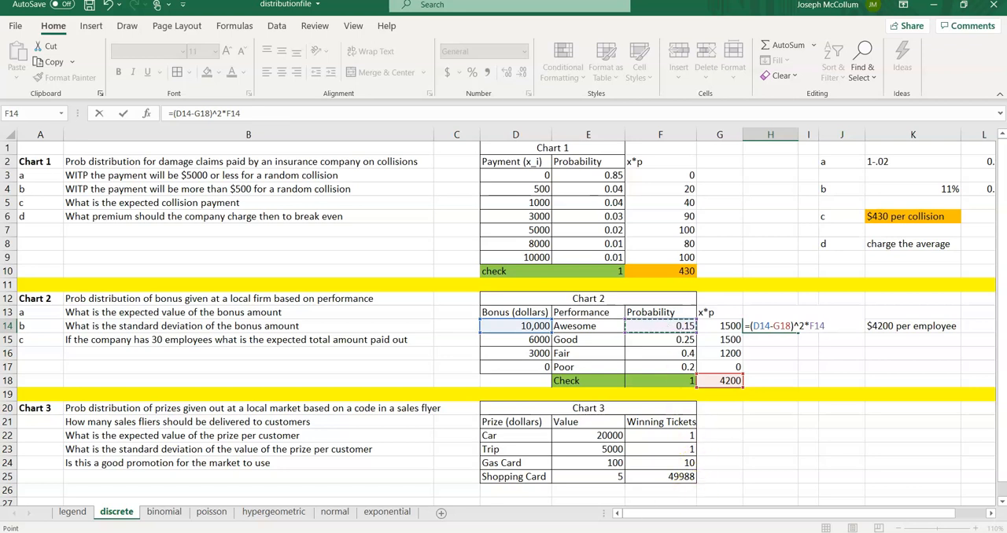
key("alt+Tab")
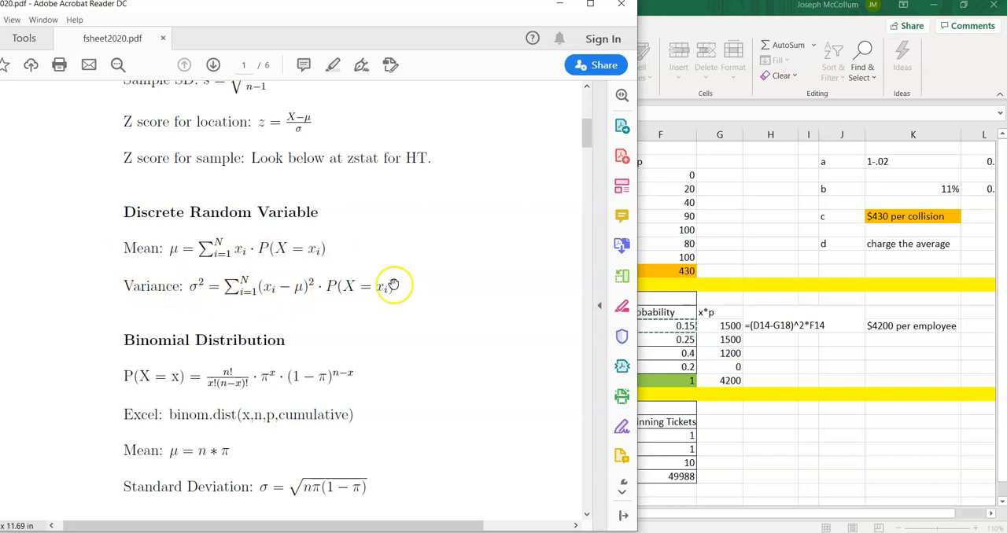
left_click(727, 251)
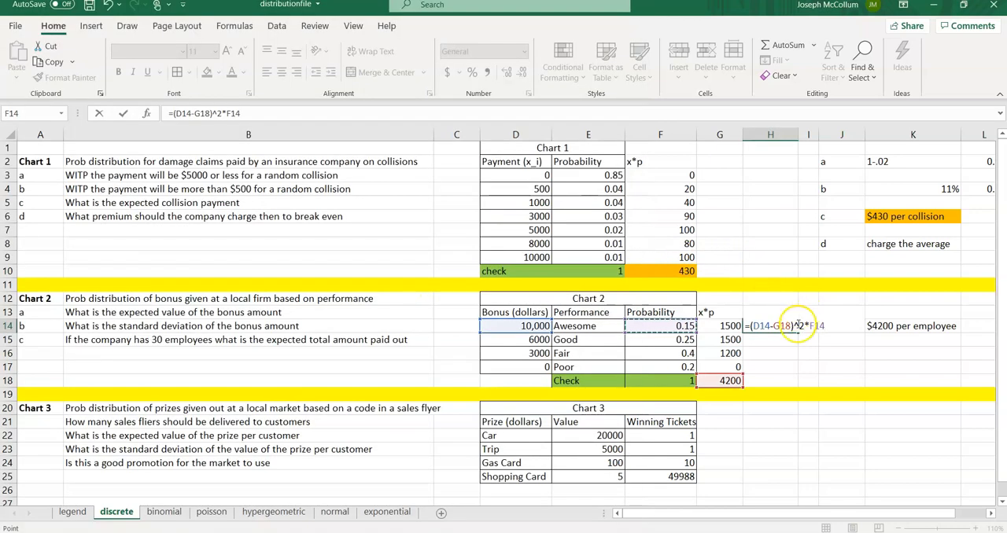
key("Return")
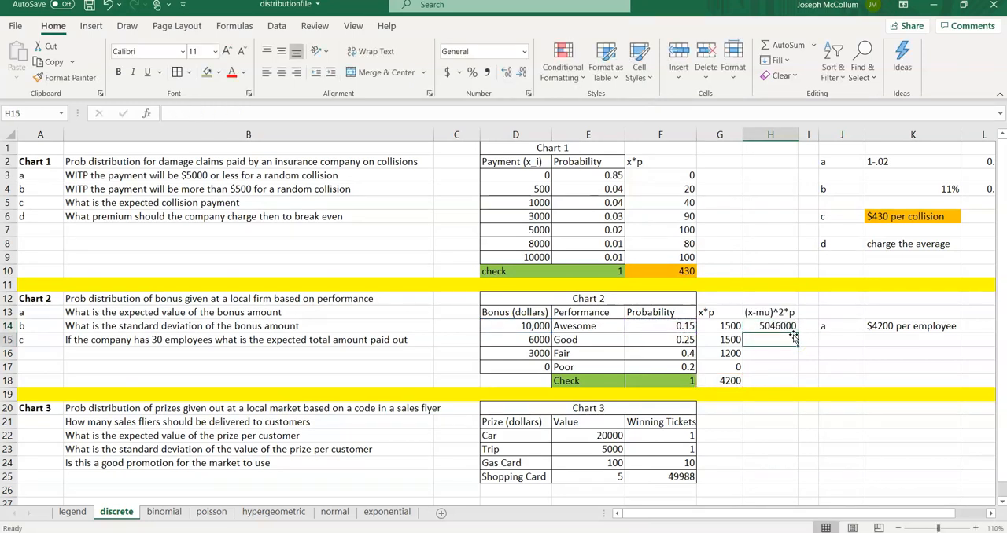
Step: Edit the H14 formula to make the mean reference absolute as $G$18
left_click(790, 325)
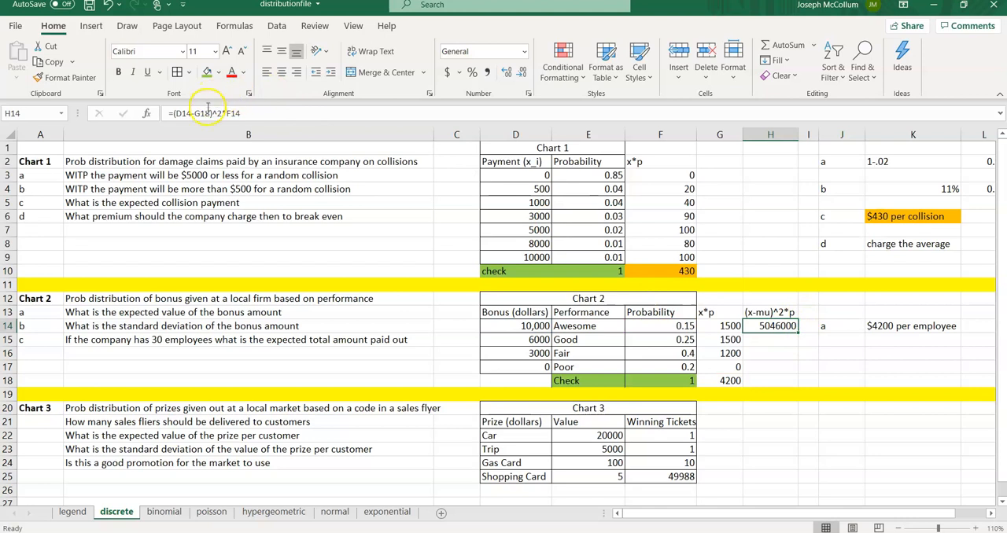
left_click(198, 114)
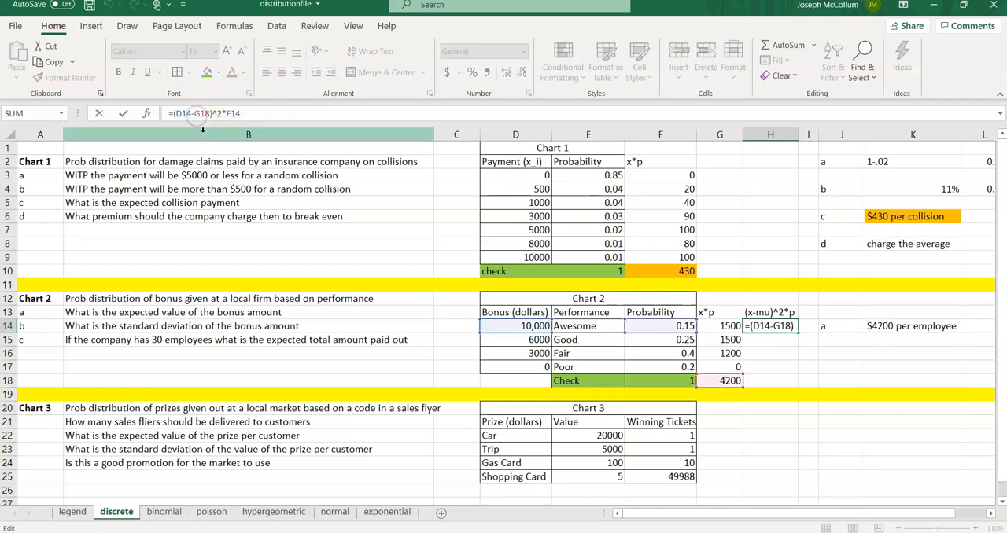
type("$")
key("Right")
type("$")
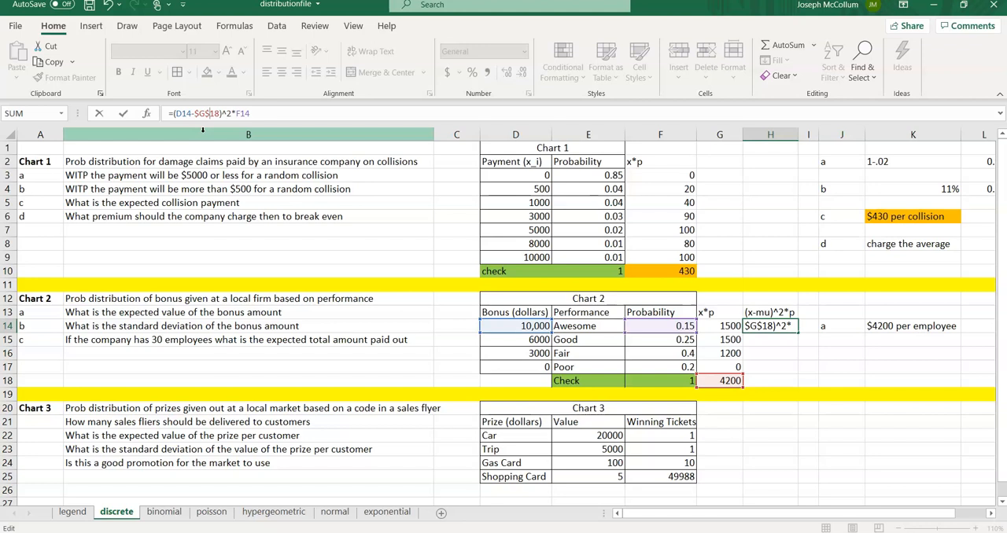
key("Return")
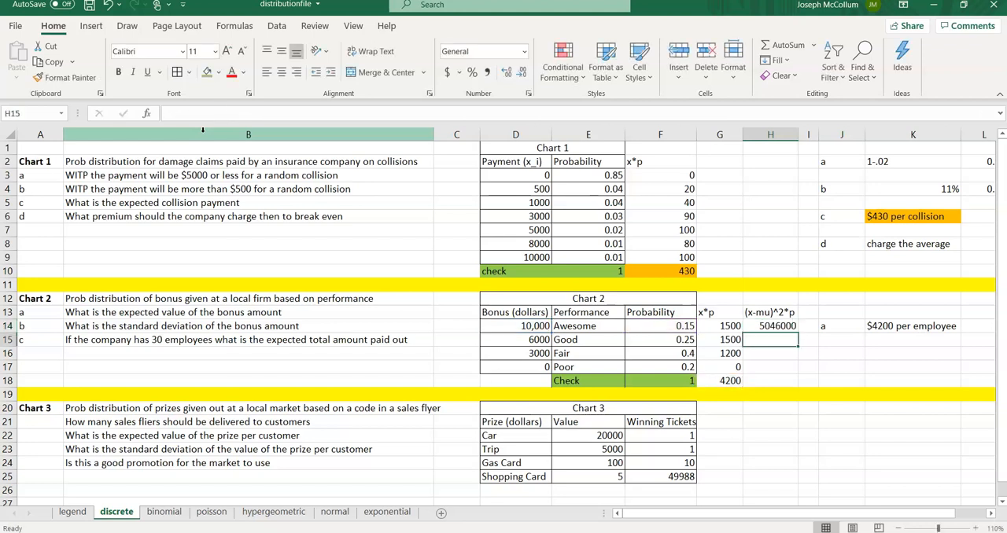
Step: Fill the H14 formula down to H17 and extend the G18 total across to H18
left_click(753, 329)
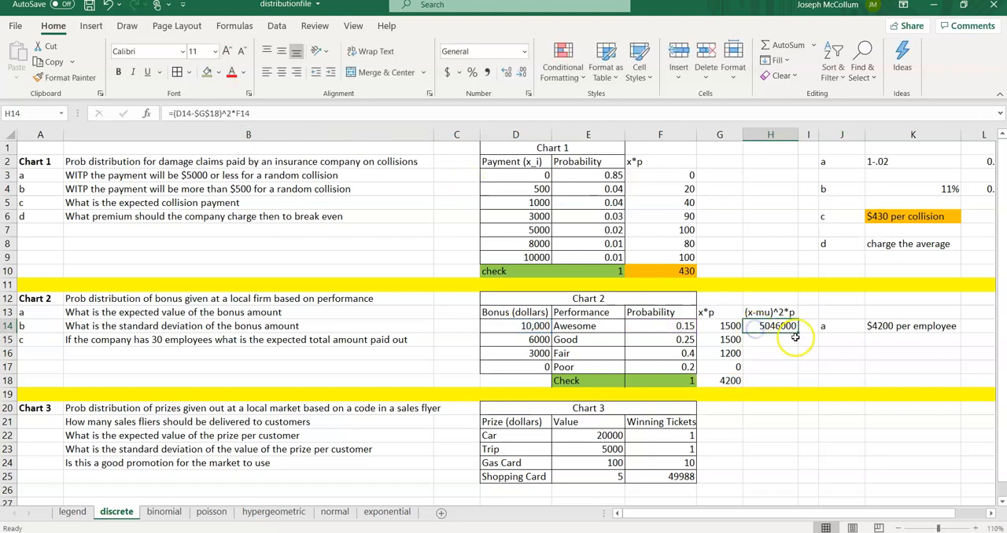
left_click_drag(797, 332, 790, 374)
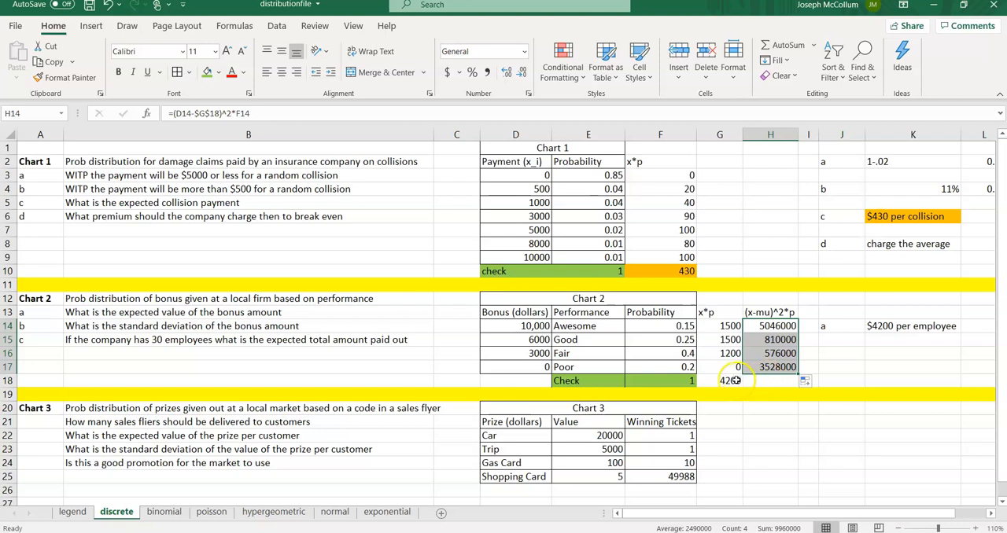
left_click(738, 381)
left_click_drag(746, 389, 774, 383)
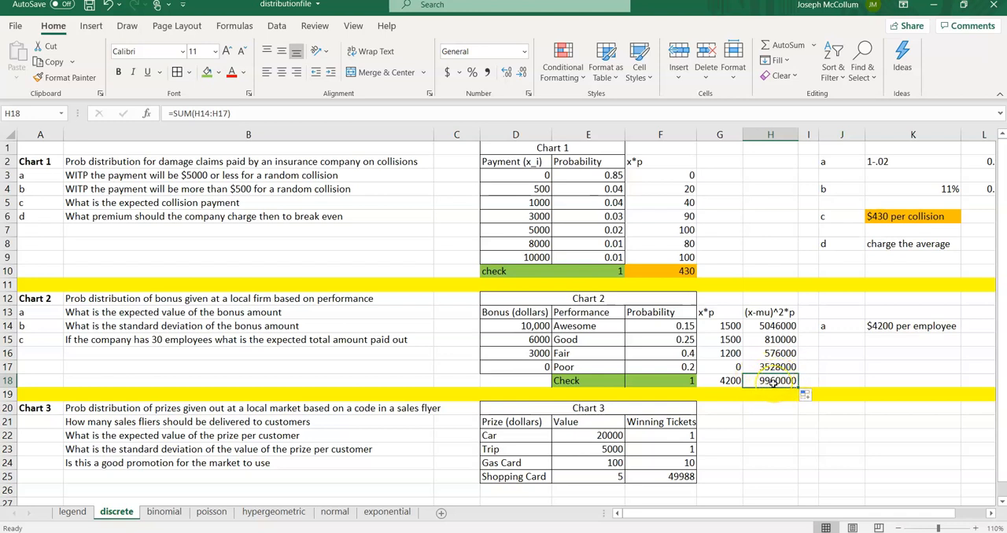
Step: Label part b in J16 and compute the standard deviation in K16 as =SQRT(H18)
left_click(830, 356)
type("b")
key("Tab")
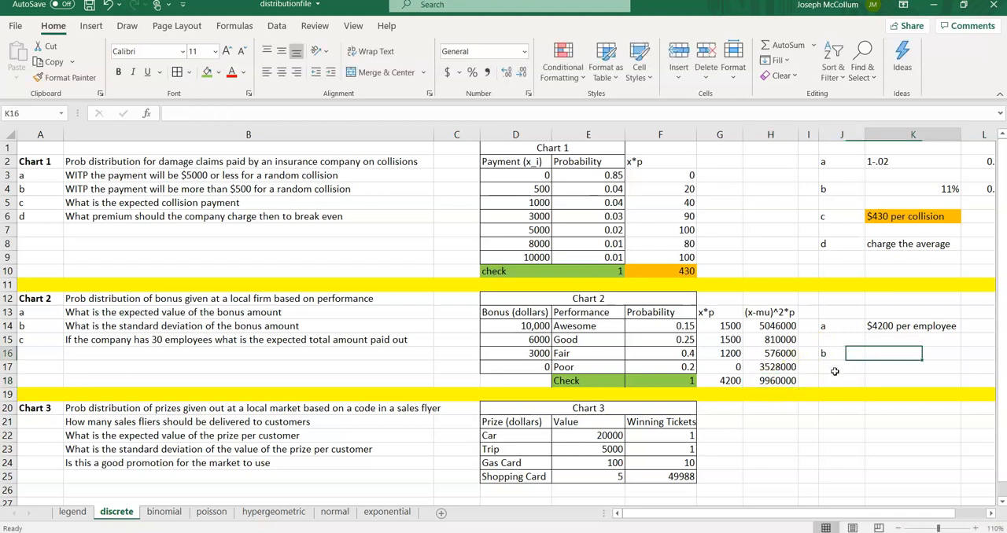
type("=sqrt(")
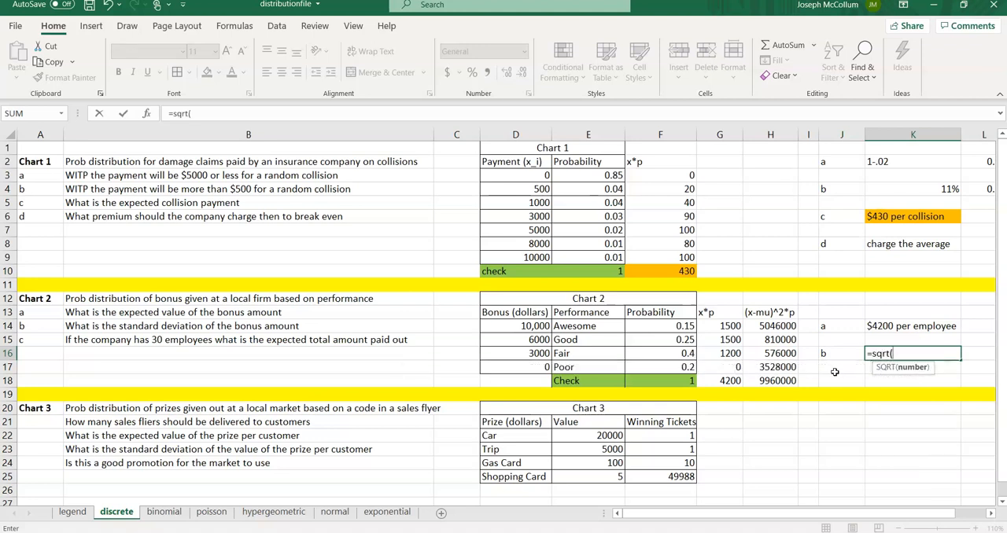
left_click(778, 381)
key("Return")
key("Up")
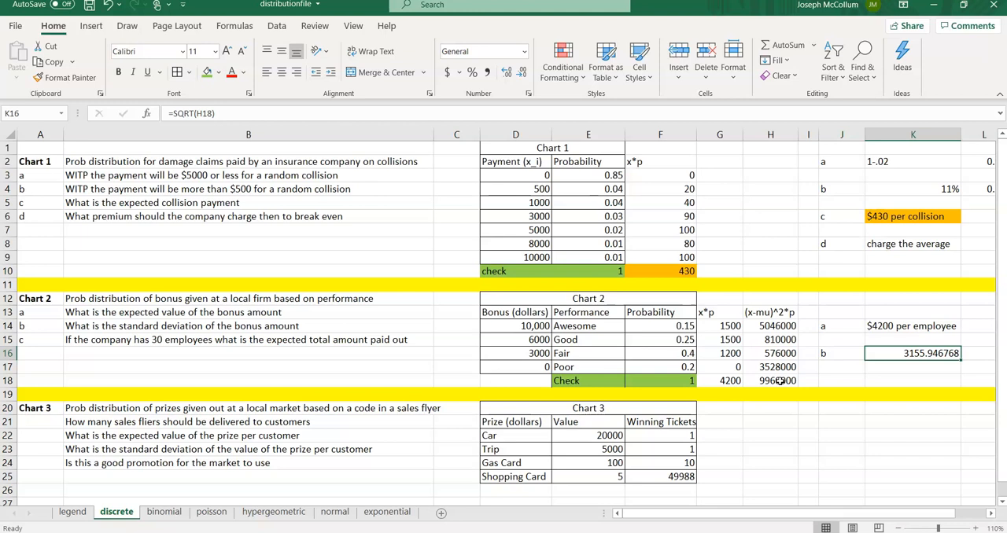
Step: Enter "per employee spread" in L16, autofit column L, and zoom to 100%
key("Right")
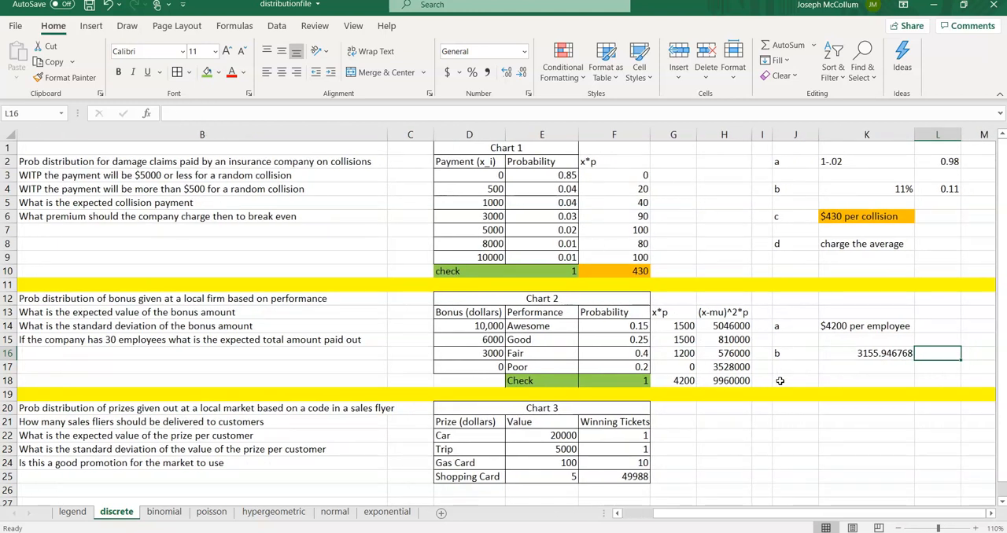
type("per employee sprea")
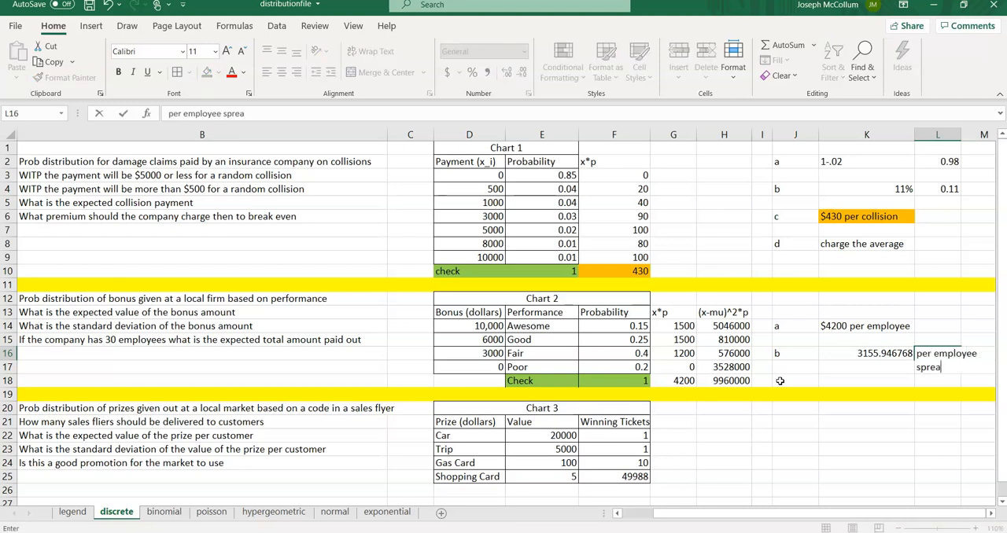
key("Return")
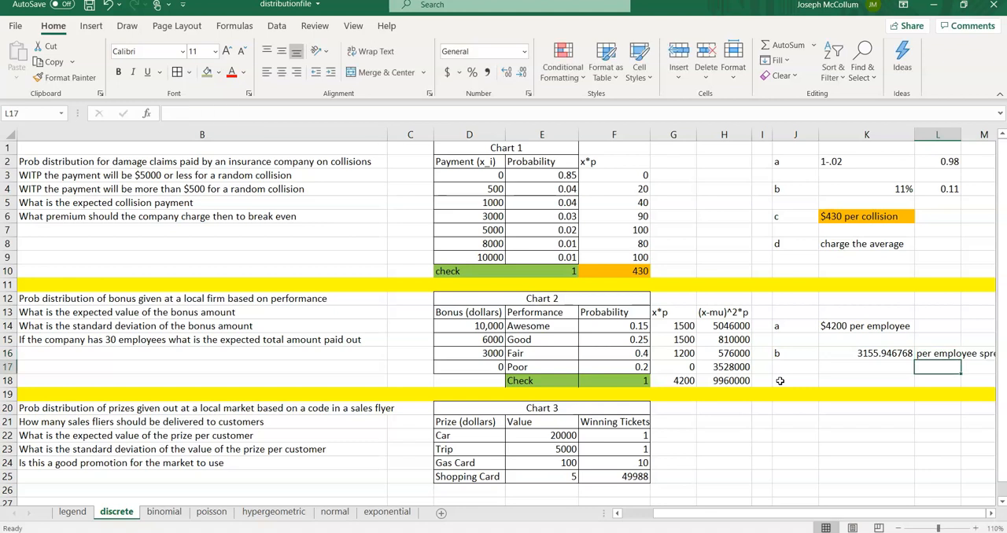
double_click(961, 135)
left_click_drag(886, 512, 899, 512)
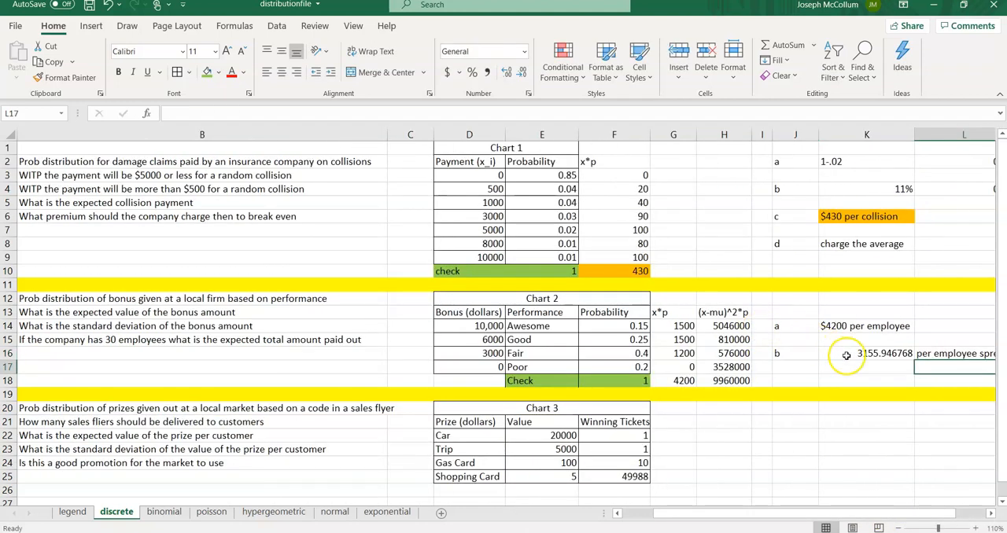
left_click(914, 528)
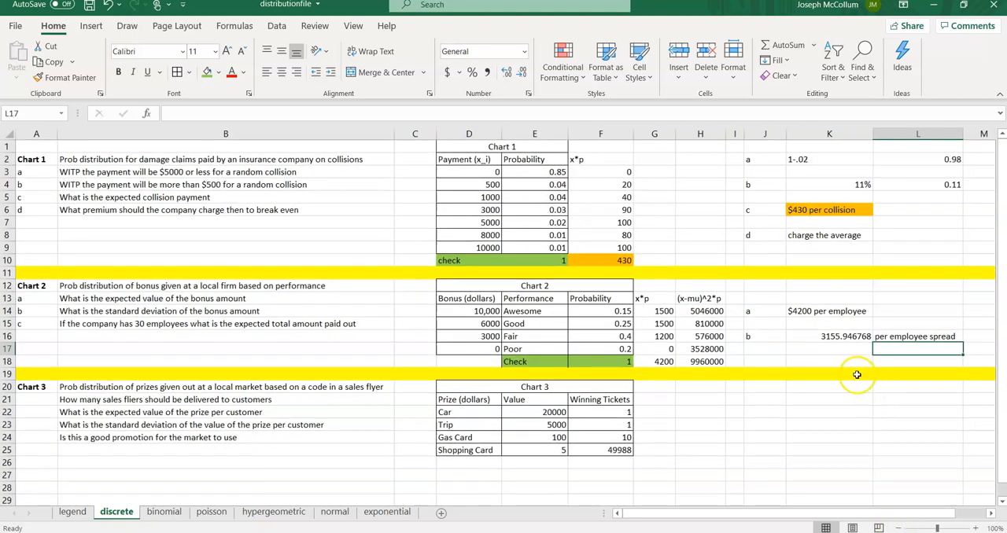
Step: Inspect the standard deviation and expected value answer cells for Chart 2
left_click(810, 336)
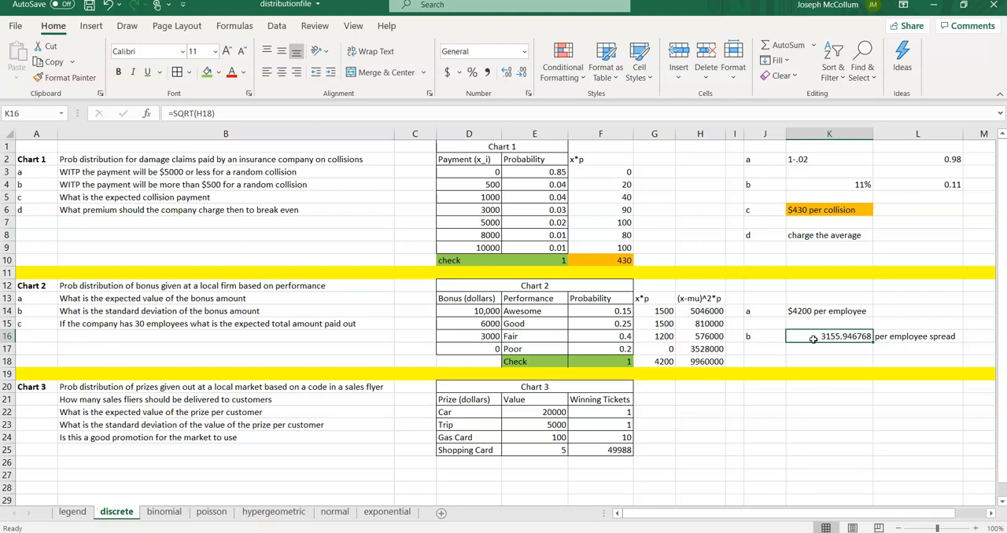
key("Up")
key("Up")
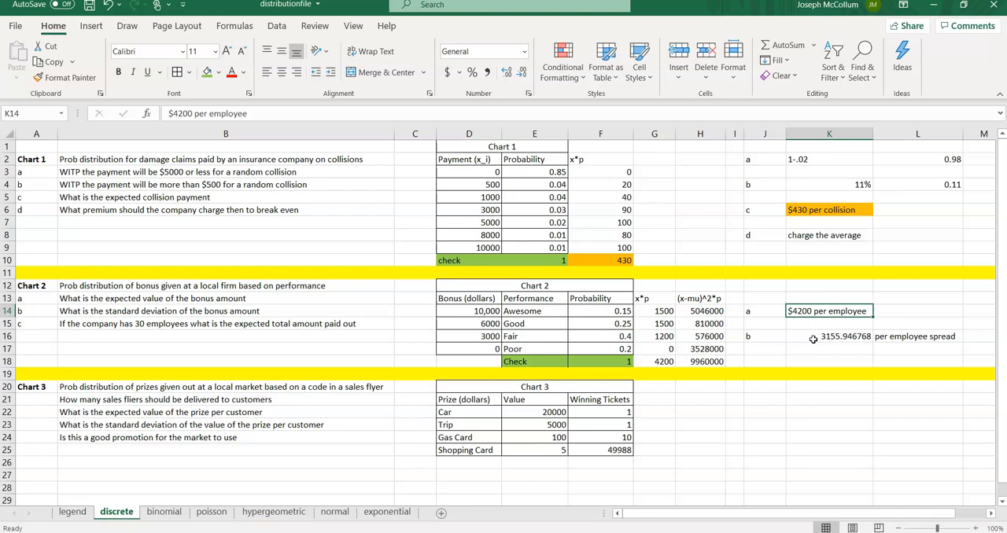
Step: Format the standard deviation in K16 as Accounting currency
left_click(813, 339)
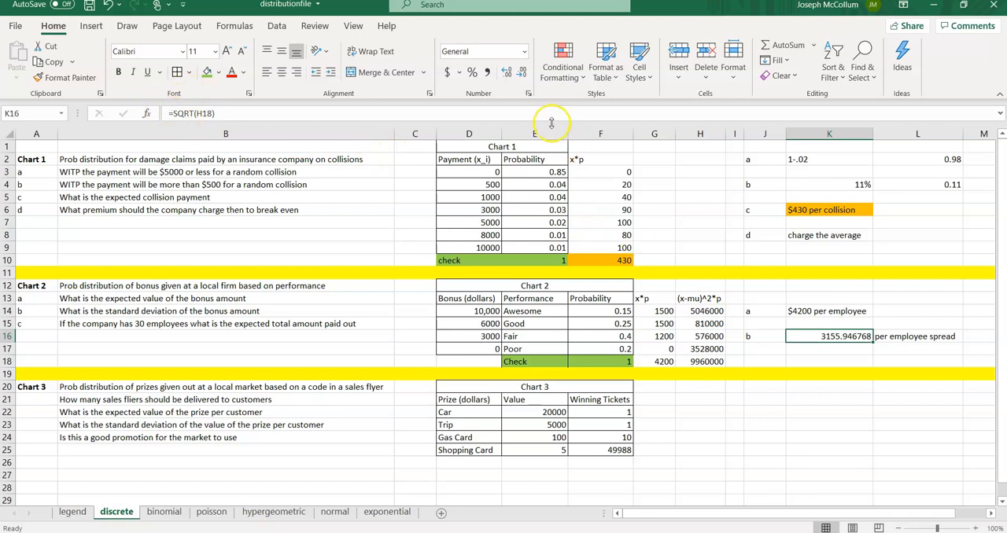
left_click(447, 73)
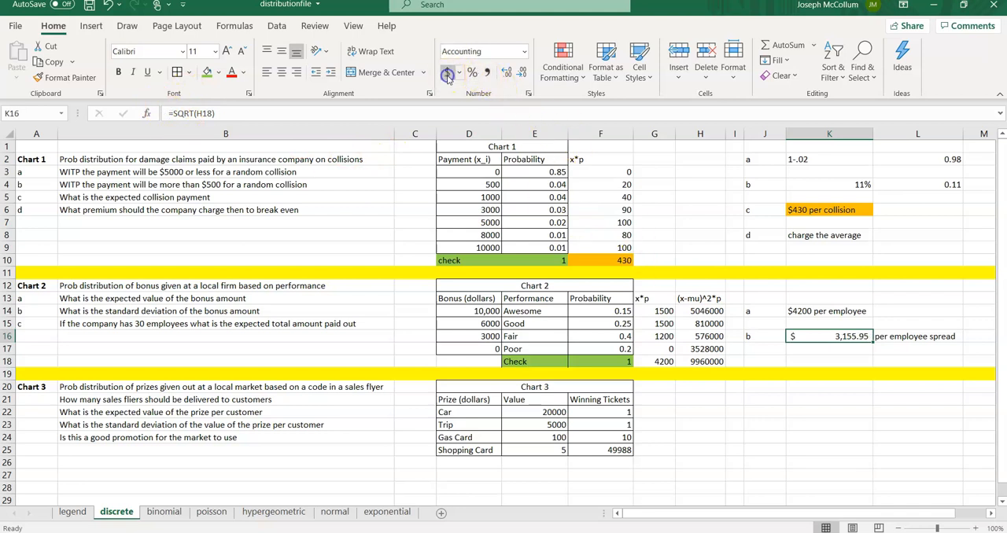
left_click(812, 349)
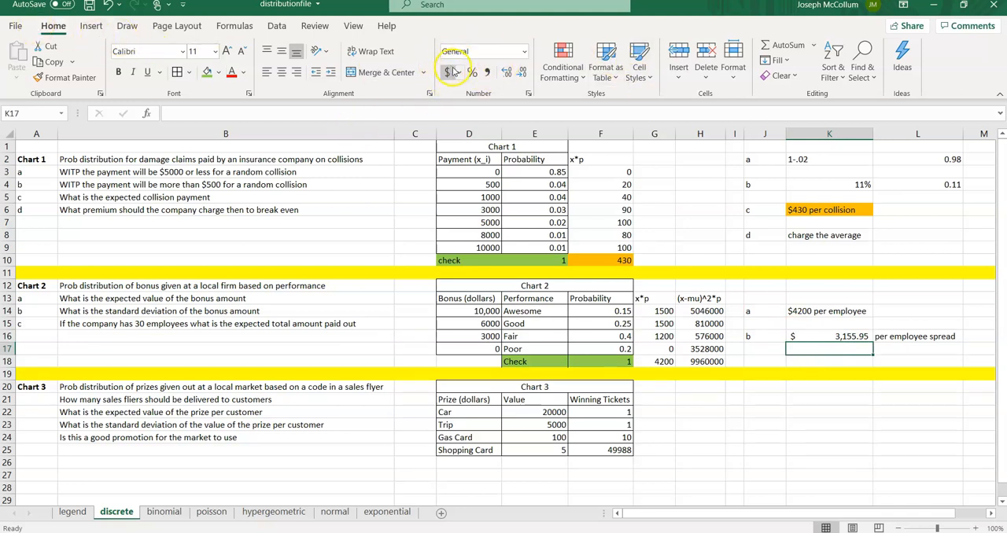
Step: Label part c by entering "c" in J18
left_click(769, 359)
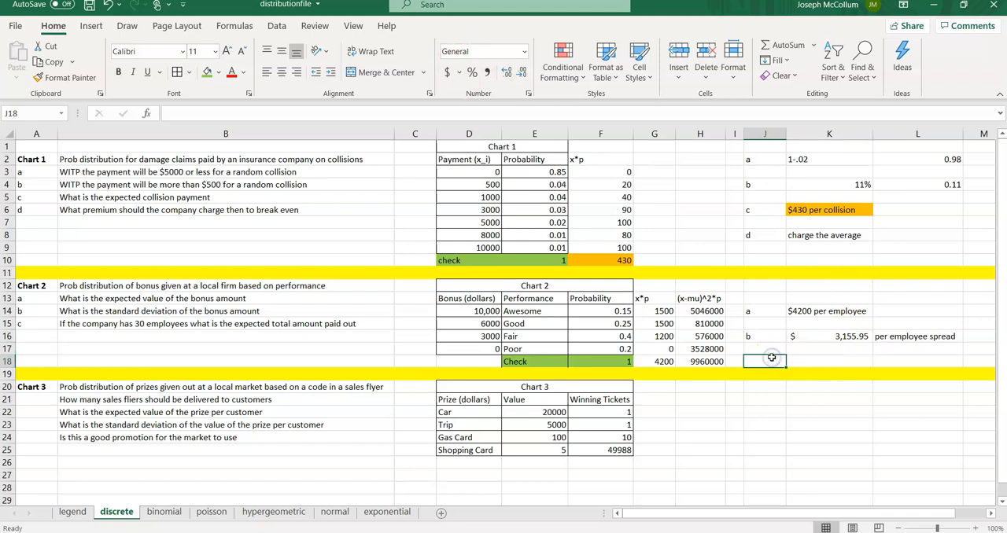
type("c")
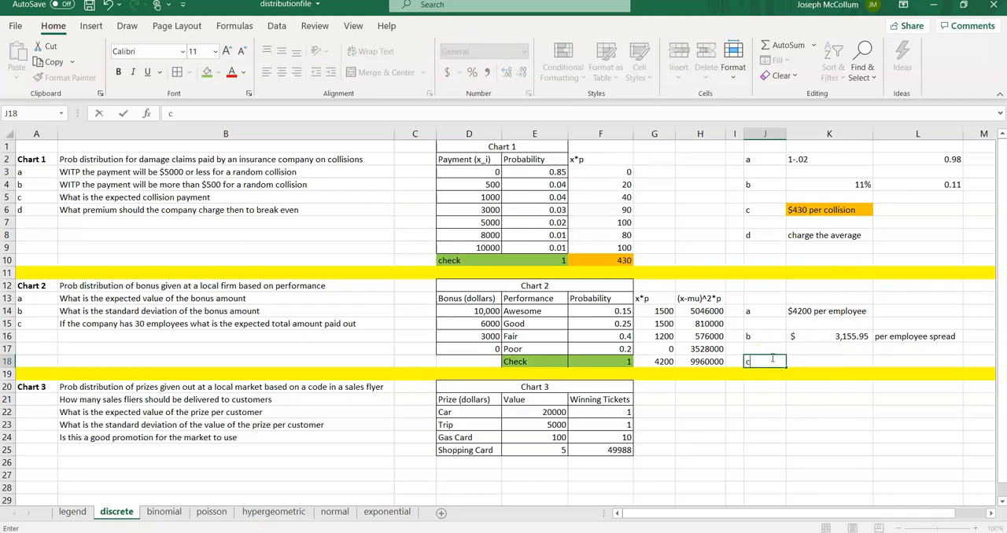
key("Tab")
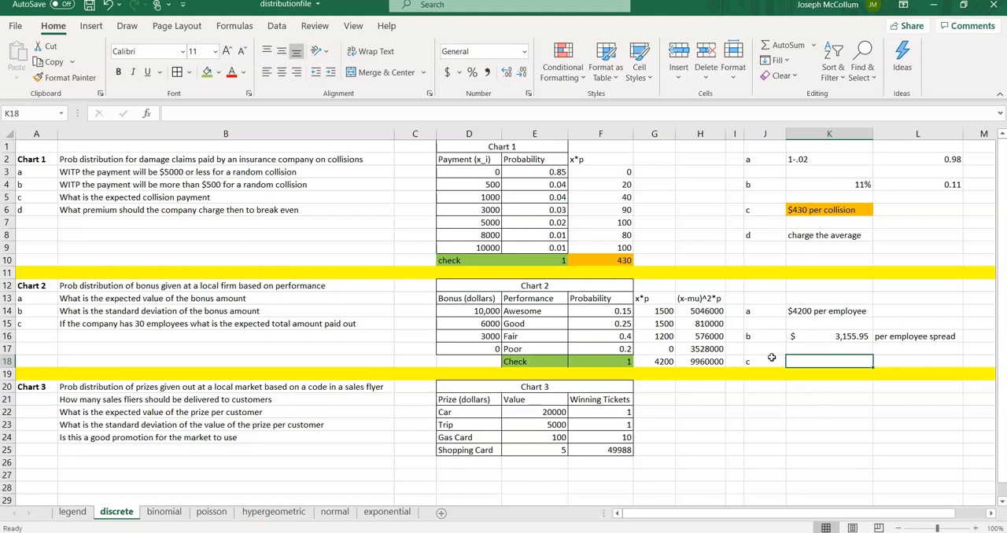
Step: Compute the expected total paid to 30 employees in K18 as =30*4200
key("Up")
key("Up")
key("Up")
key("Up")
key("Down")
key("Down")
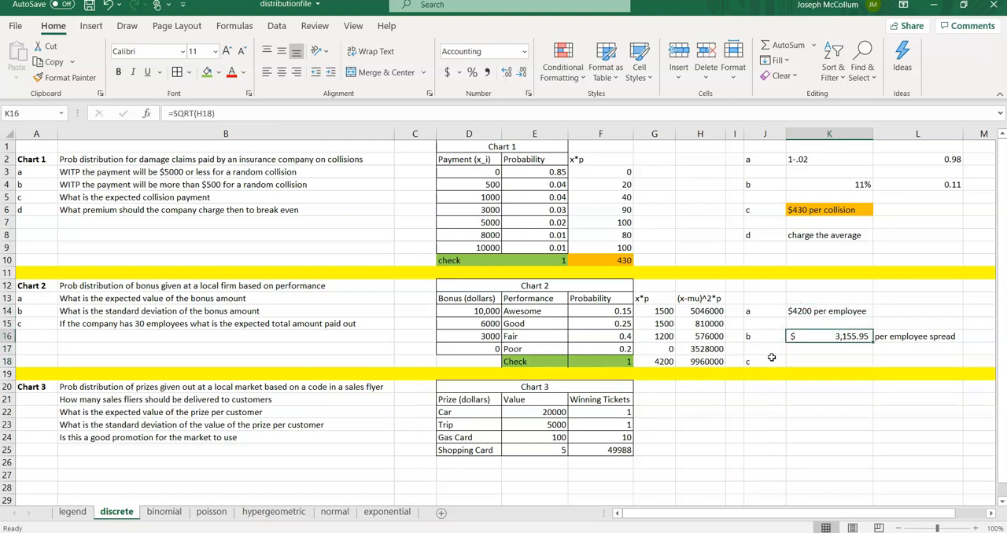
key("Down")
key("Down")
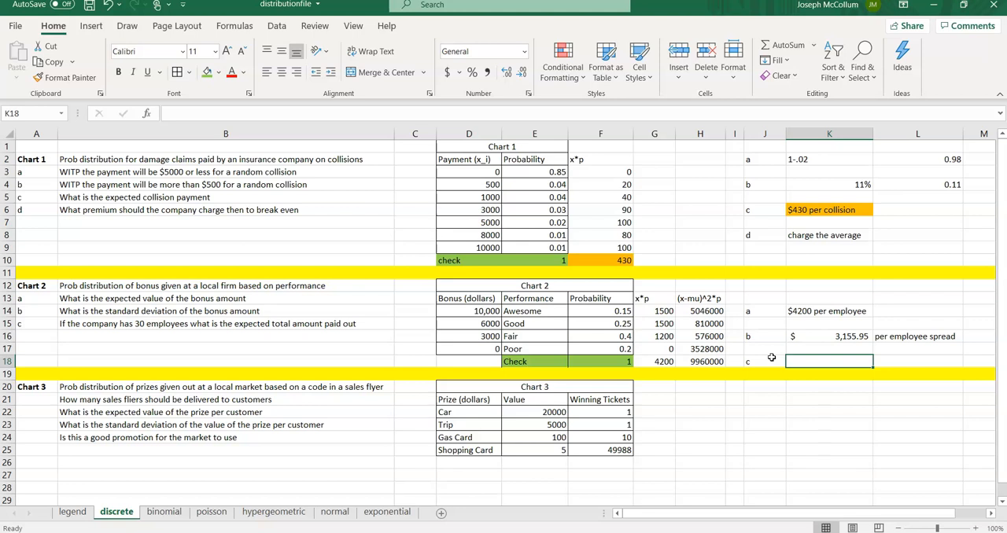
type("=30*")
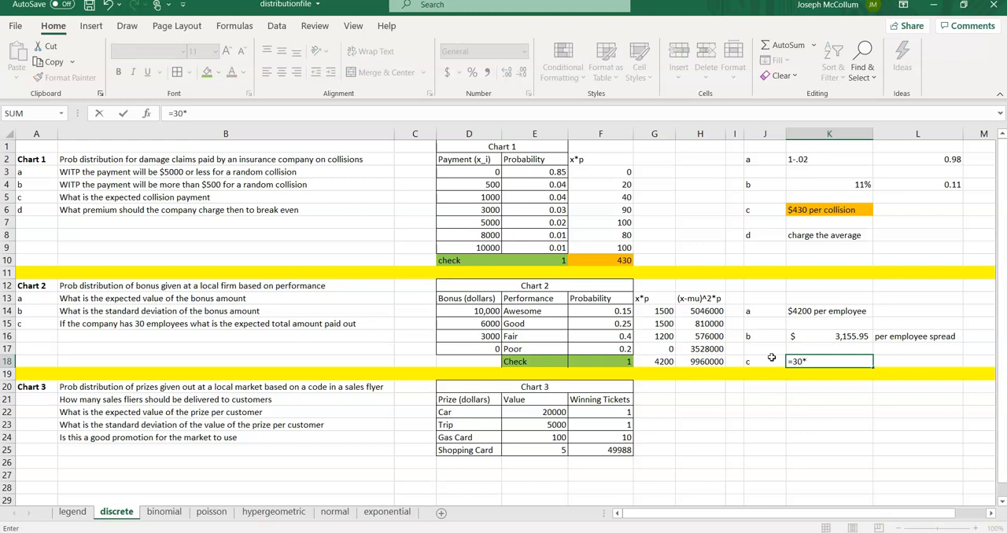
type("4200")
key("Return")
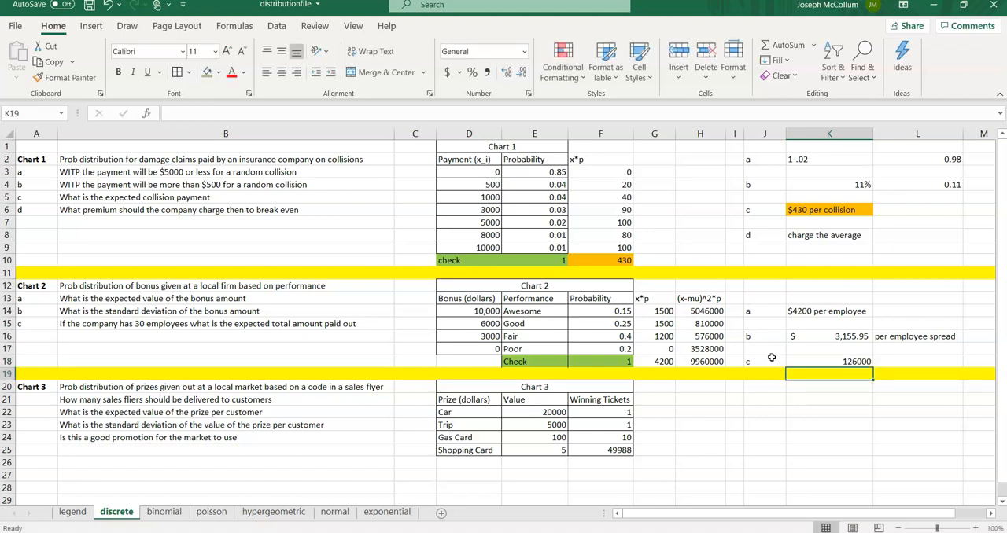
Step: Enter "total amount paid" in L18 beside the answer
key("Up")
key("Right")
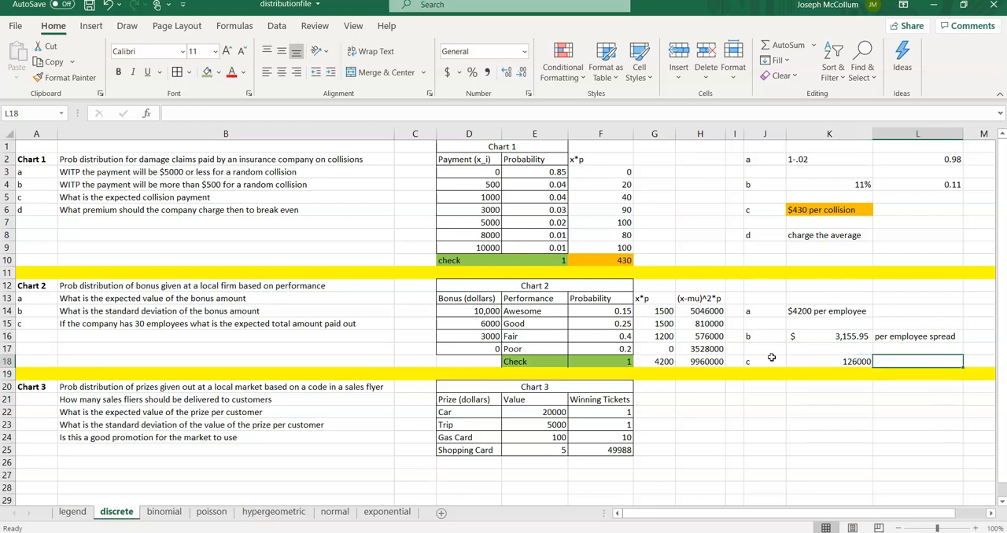
type("total amount paid")
key("Return")
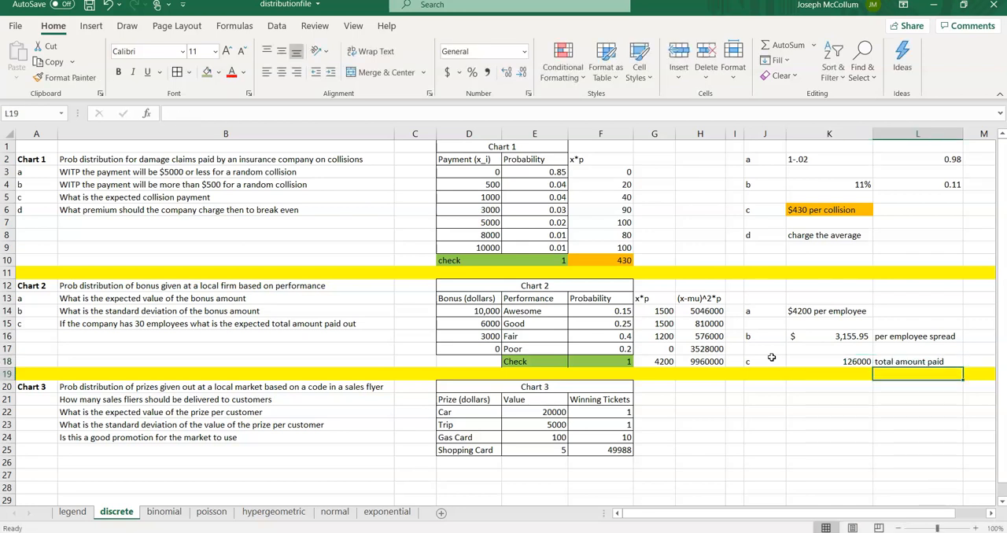
Step: Format the total amount paid in K18 as Accounting currency
key("Up")
key("Left")
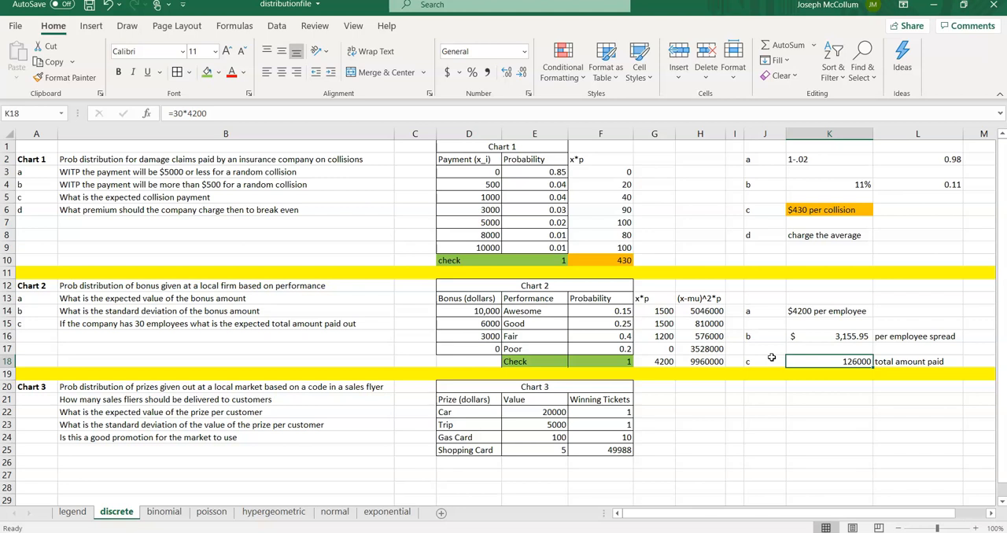
left_click(487, 73)
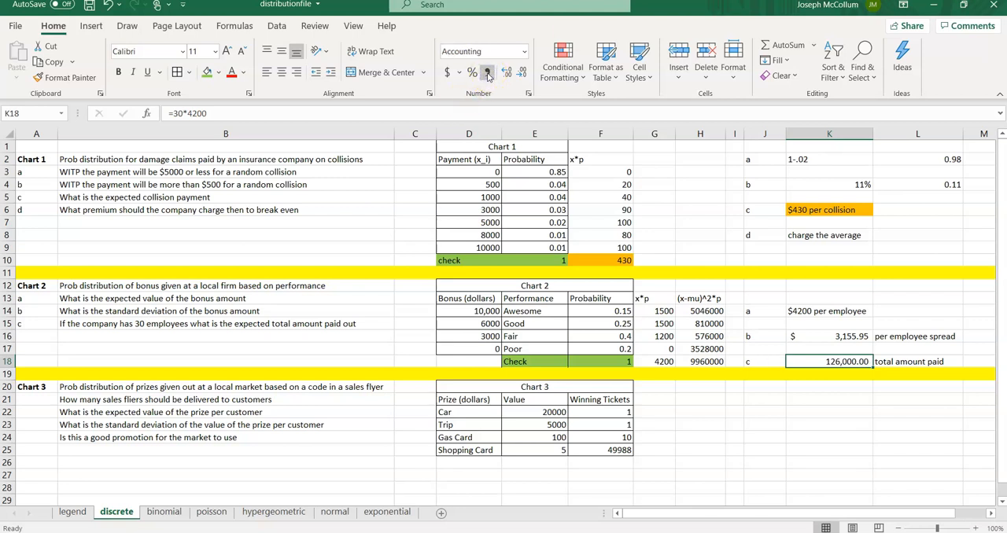
left_click(448, 73)
Step: Read the Chart 3 questions and review the prize values and winning tickets in its table
scroll(780, 399, "down", 4)
scroll(778, 405, "up", 3)
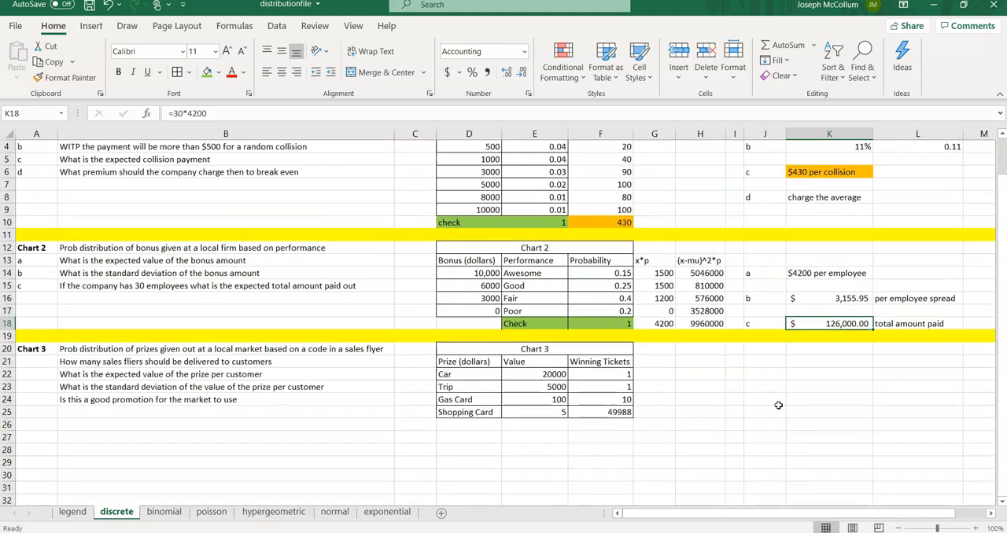
scroll(778, 405, "up", 1)
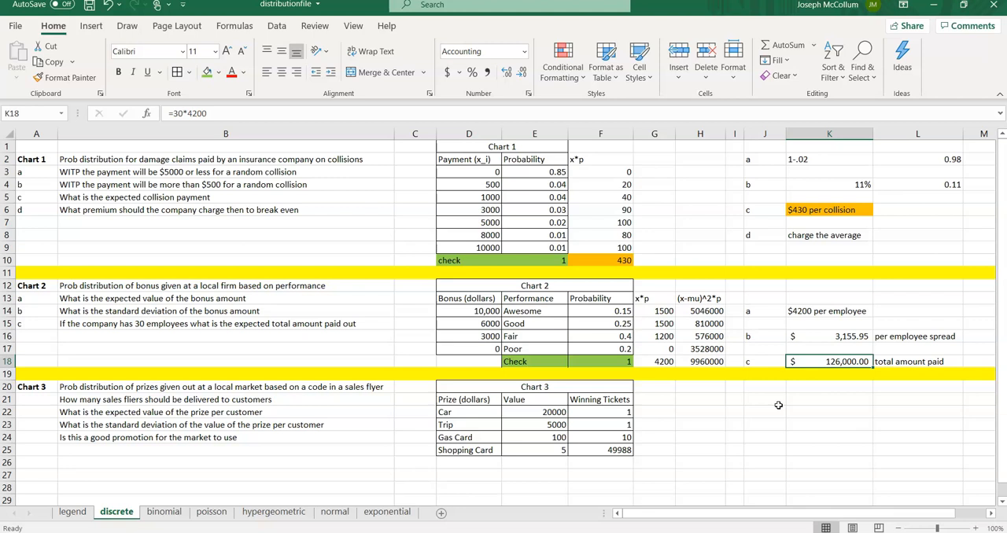
left_click(170, 399)
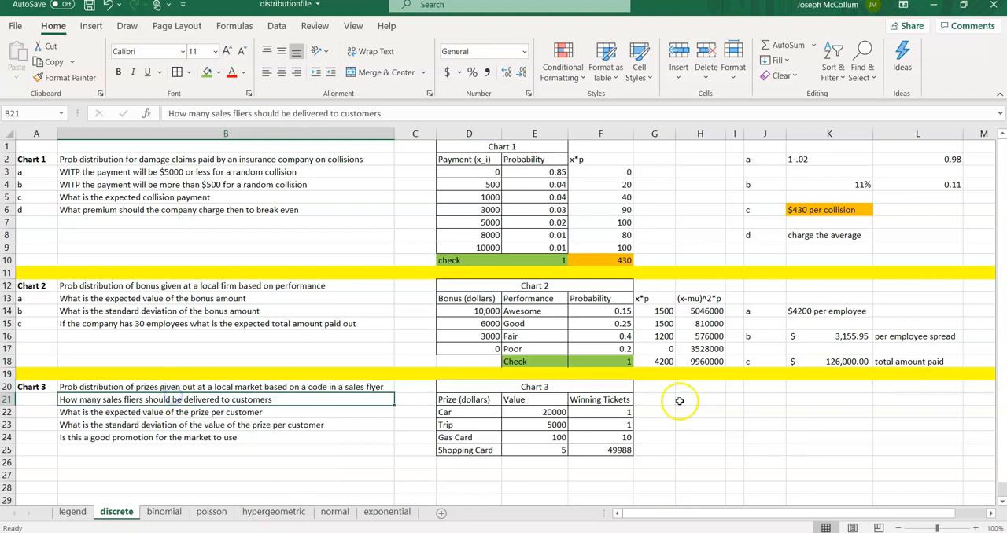
left_click(123, 412)
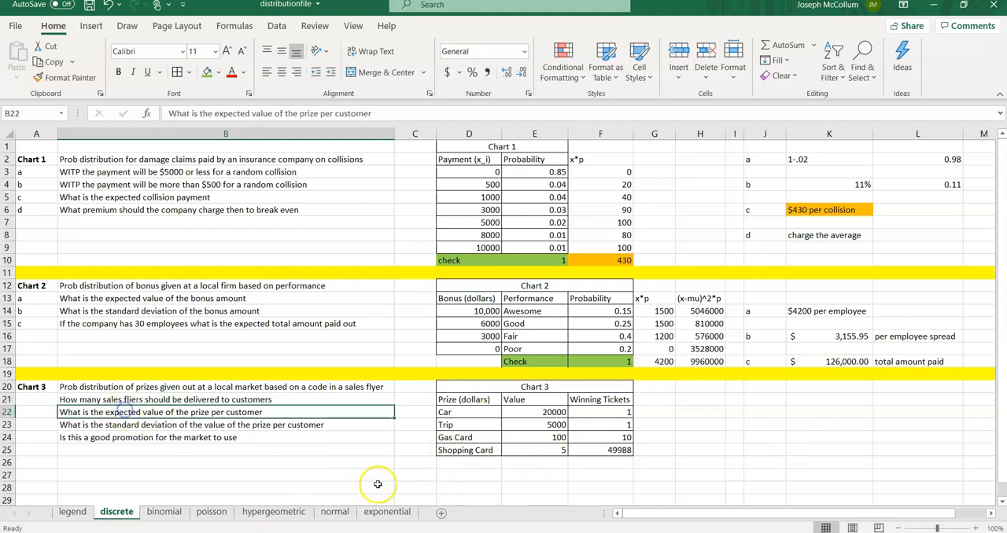
left_click(166, 425)
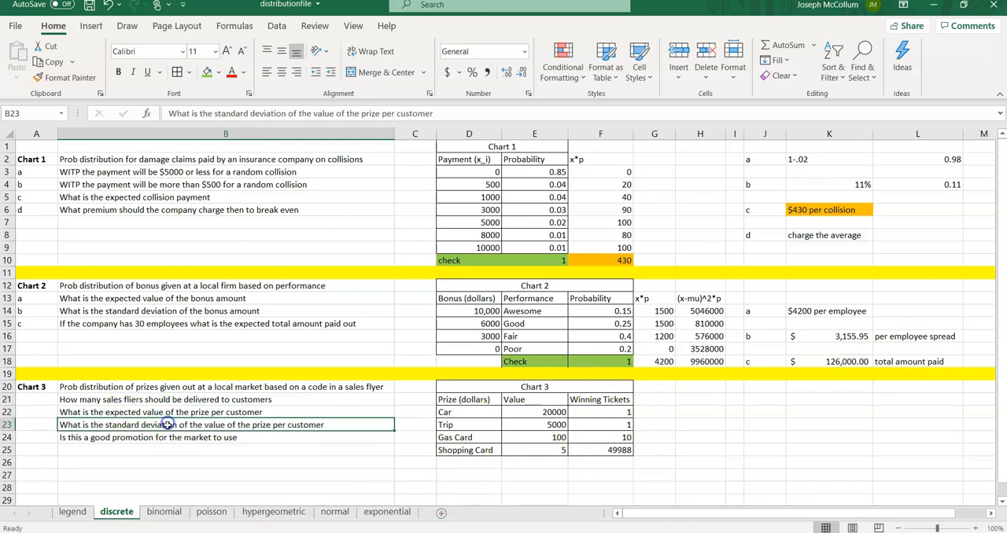
left_click(221, 438)
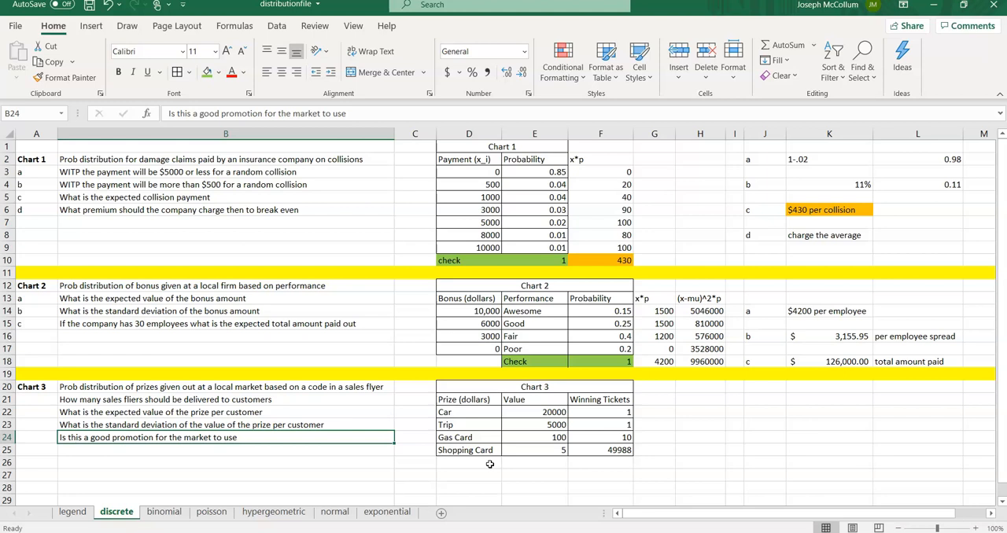
key("Up")
key("Up")
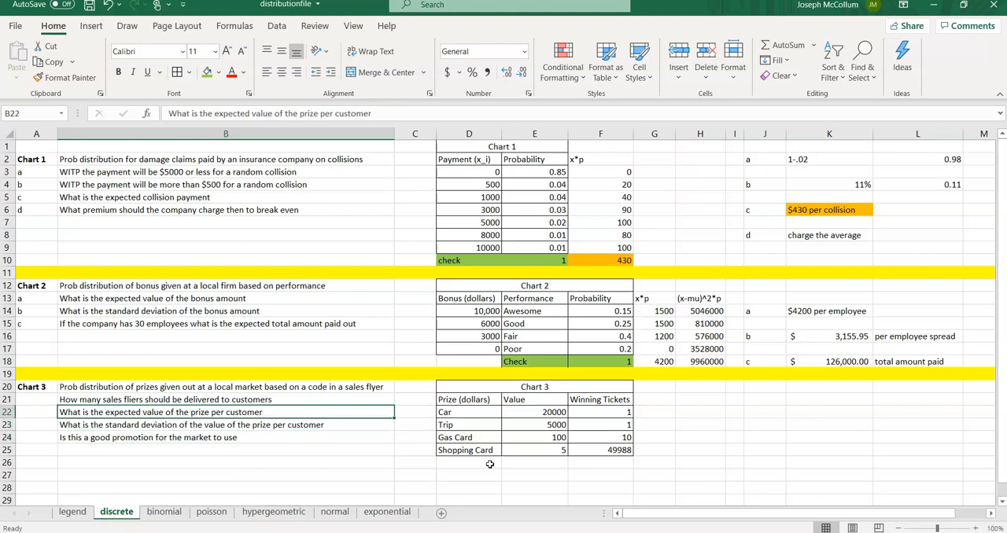
key("Right")
key("Right")
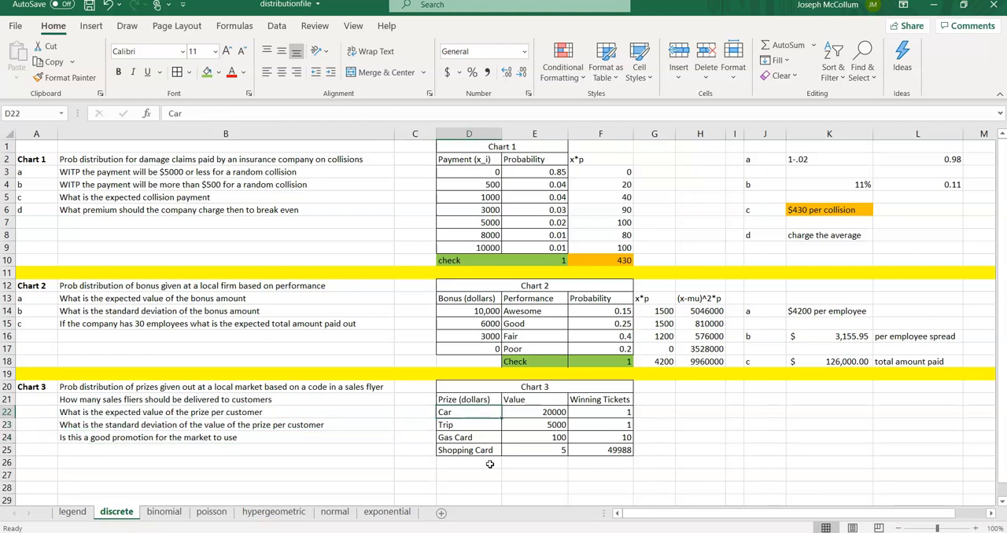
key("Right")
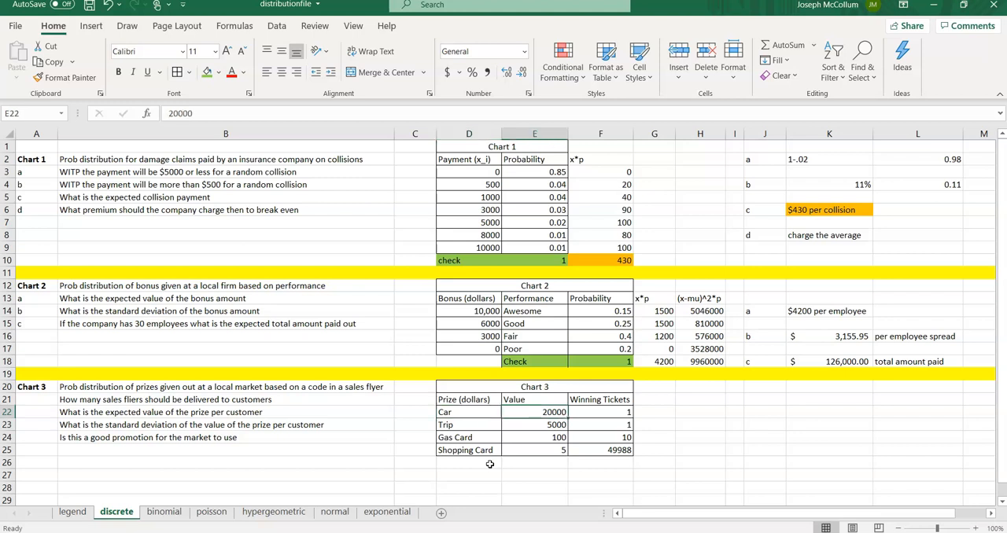
key("Right")
key("Left")
key("Left")
key("Down")
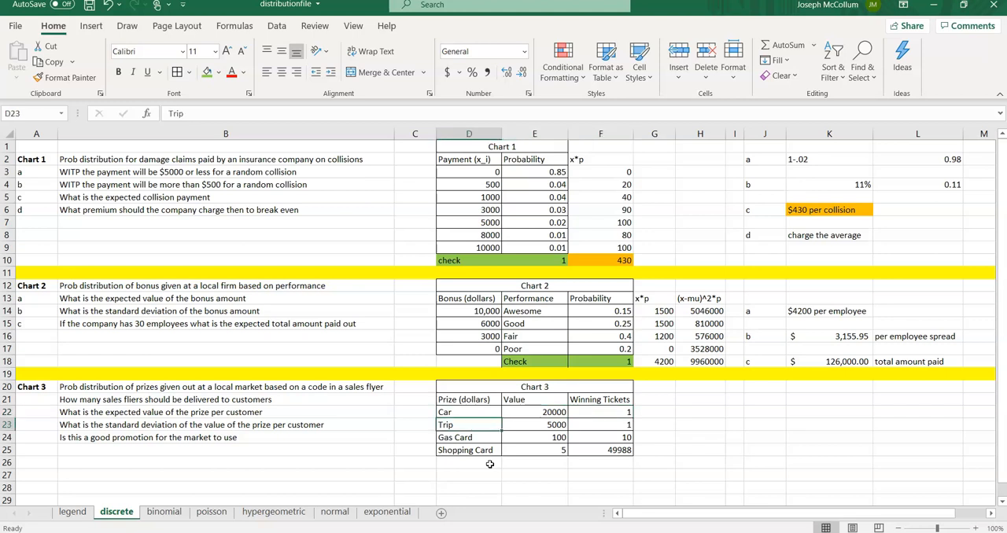
key("Right")
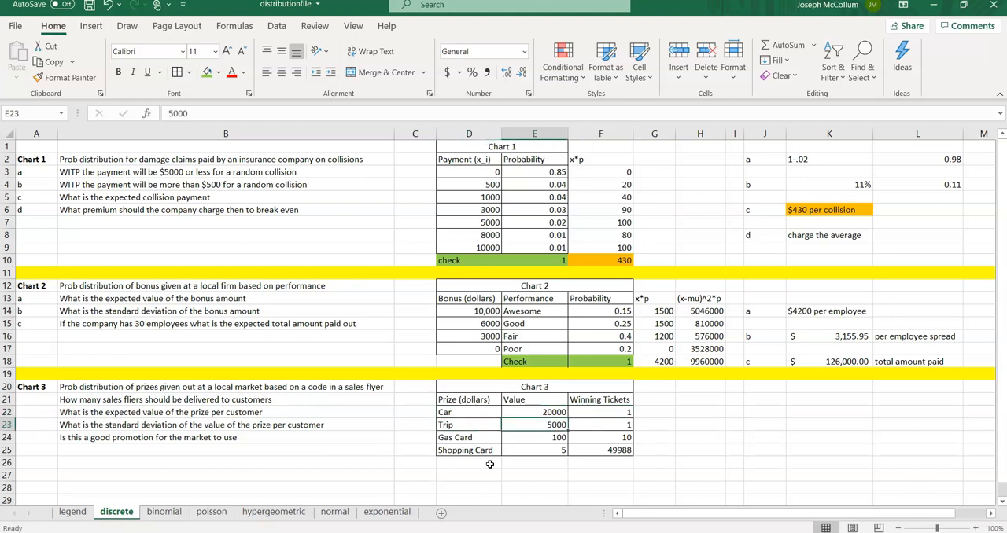
key("Right")
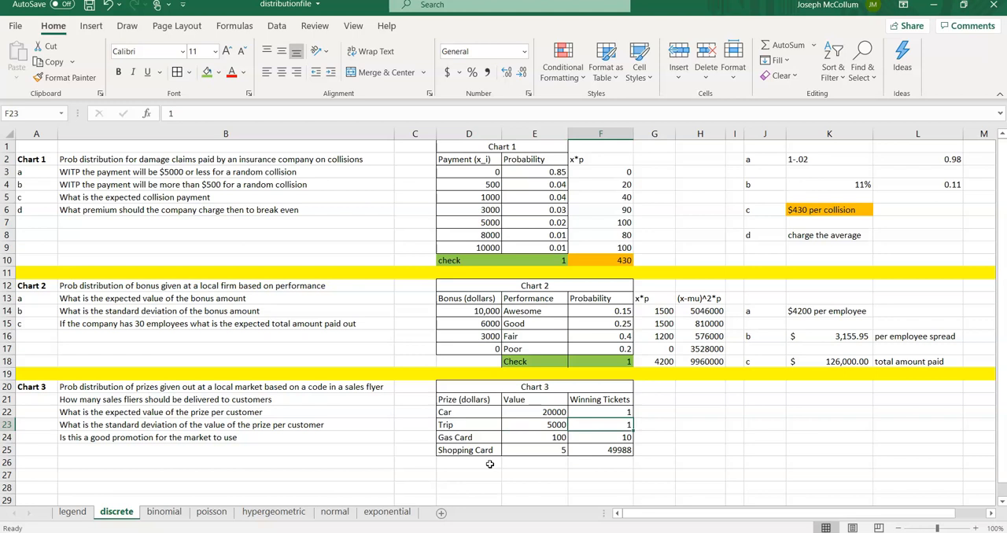
key("Left")
key("Down")
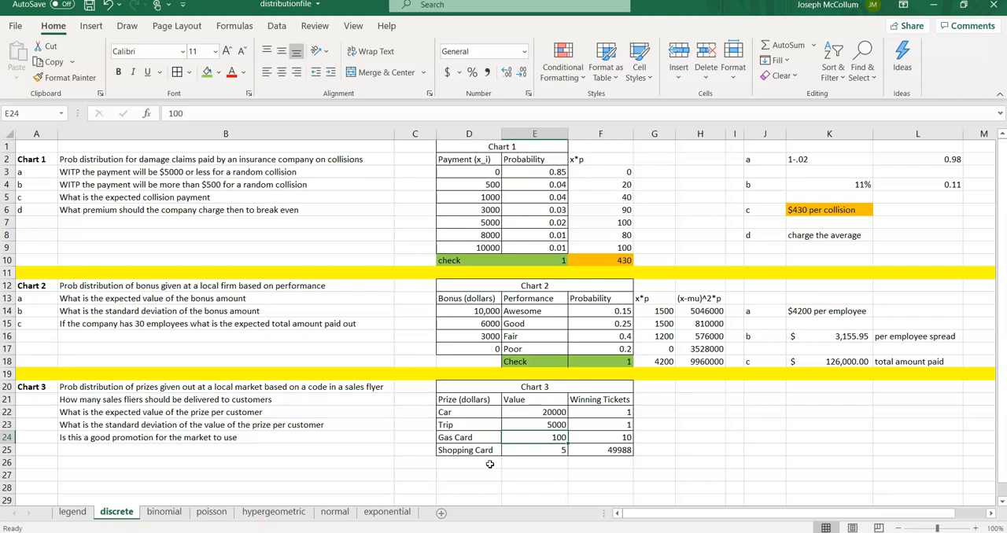
key("Right")
key("Left")
key("Right")
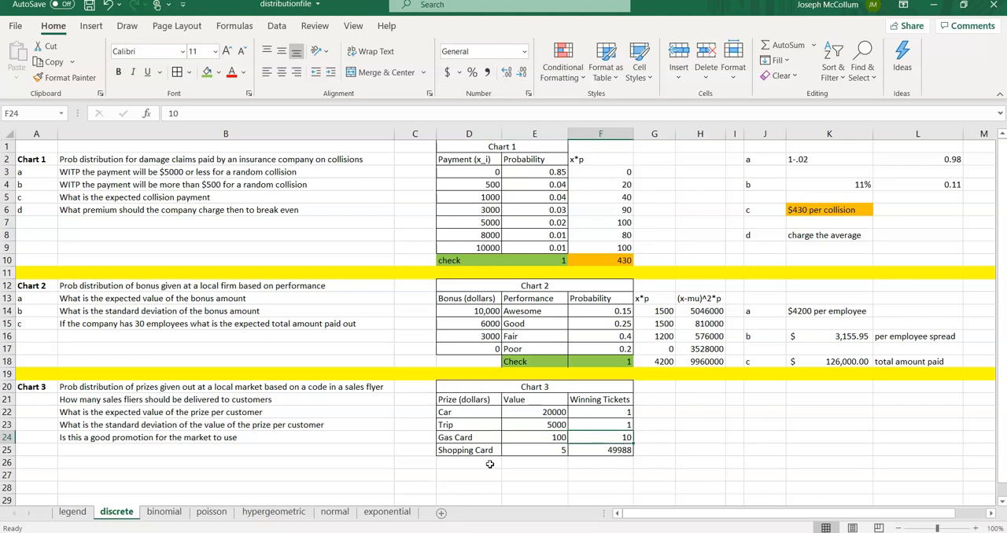
key("Down")
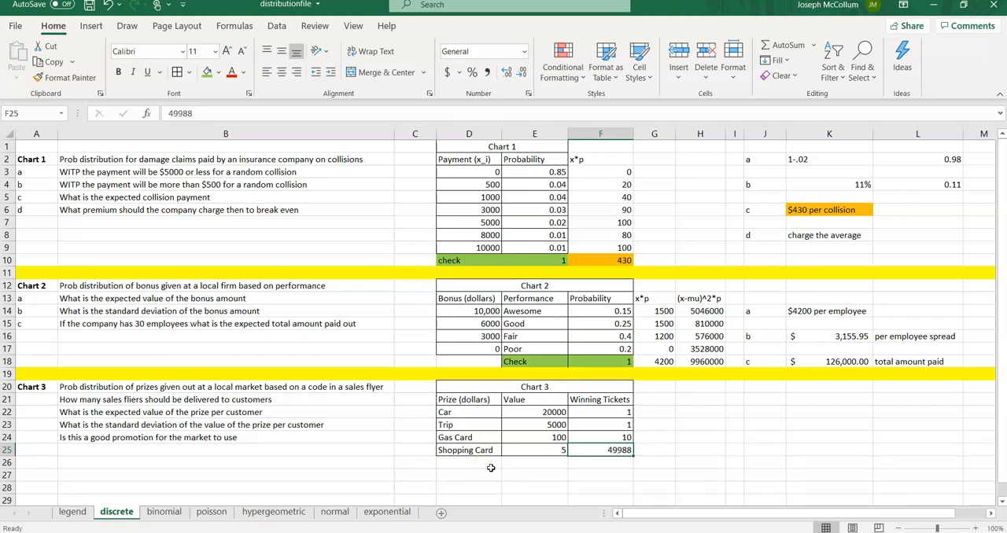
key("Left")
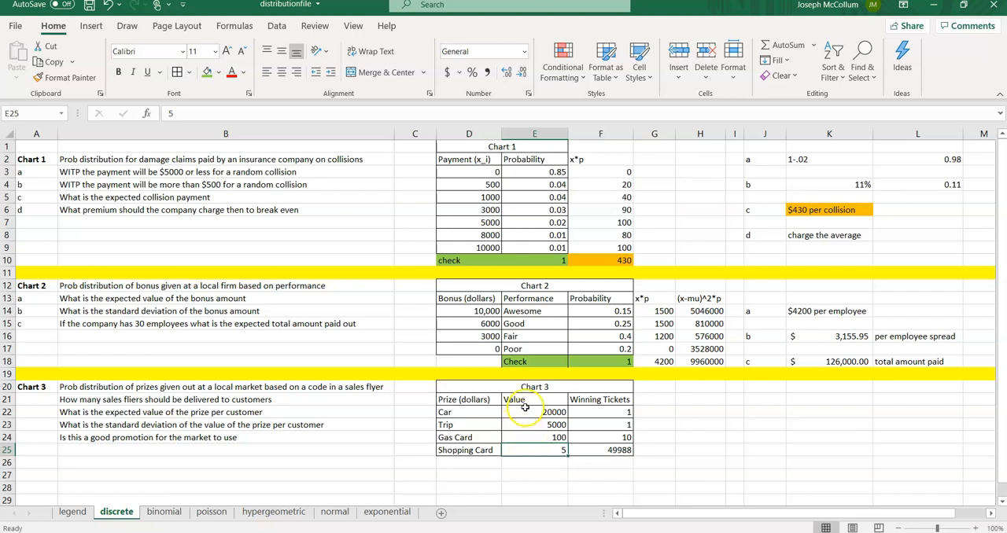
Step: Format the Chart 3 prize values in E22:E25 as Accounting currency
left_click_drag(523, 411, 528, 449)
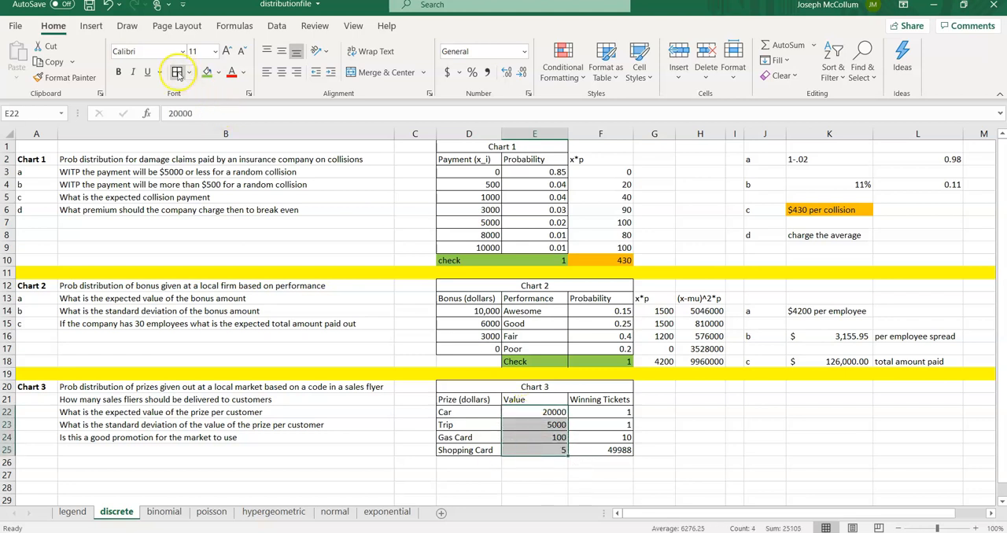
left_click(447, 73)
left_click(551, 448)
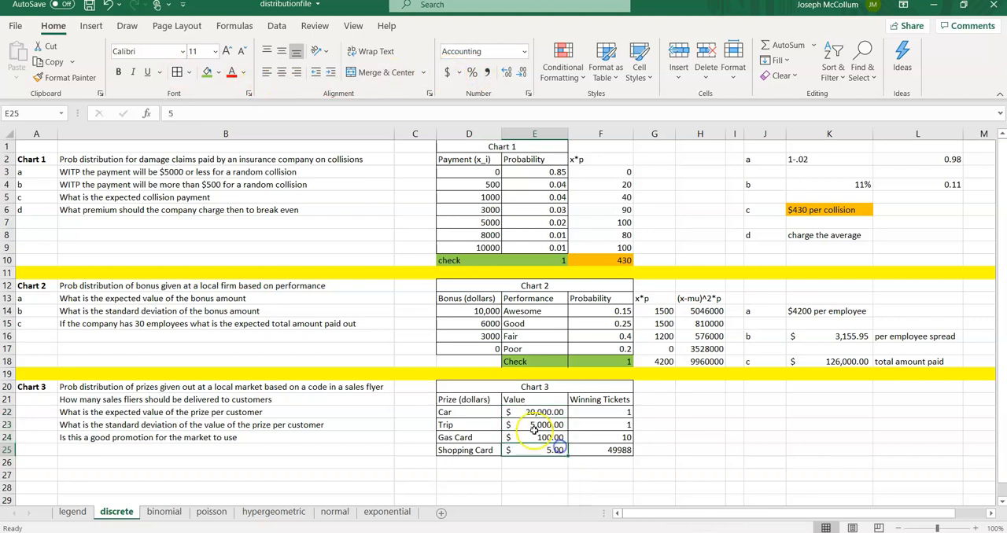
Step: Inspect the formatted Chart 3 prize values and winning ticket counts
key("Up")
key("Up")
key("Up")
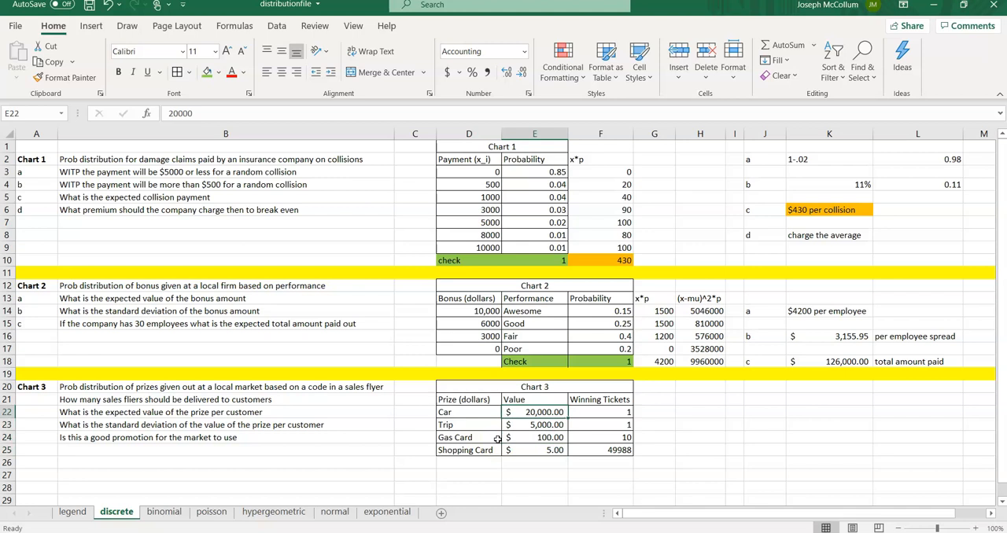
key("Down")
key("Down")
key("Down")
key("Right")
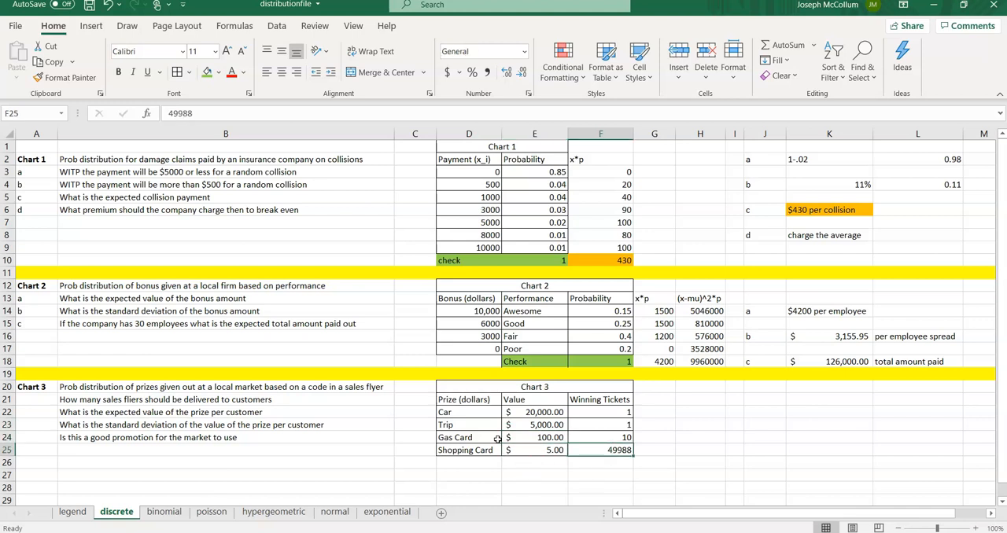
key("Up")
key("Up")
key("Up")
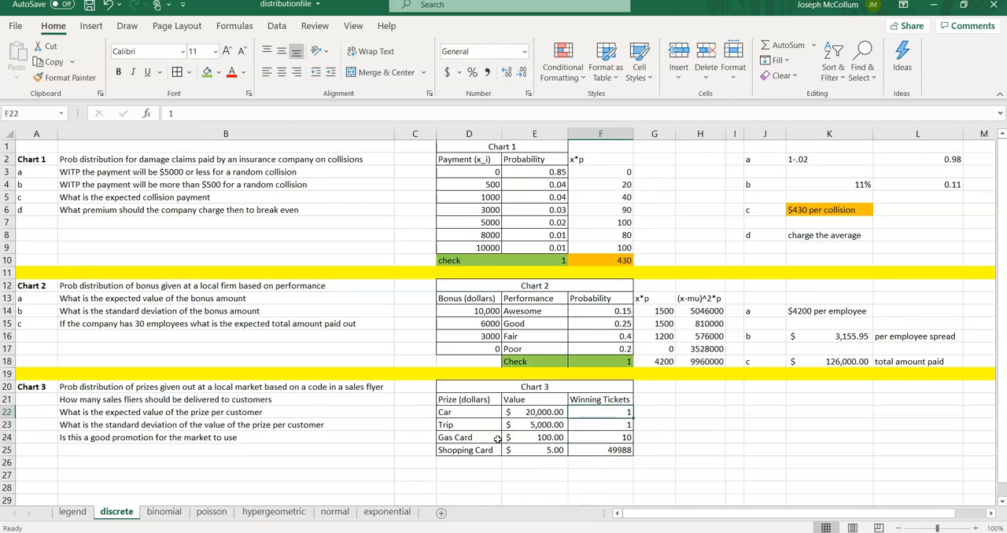
Step: Label the Chart 3 questions a, b, c and d in cells A21 to A24
key("Down")
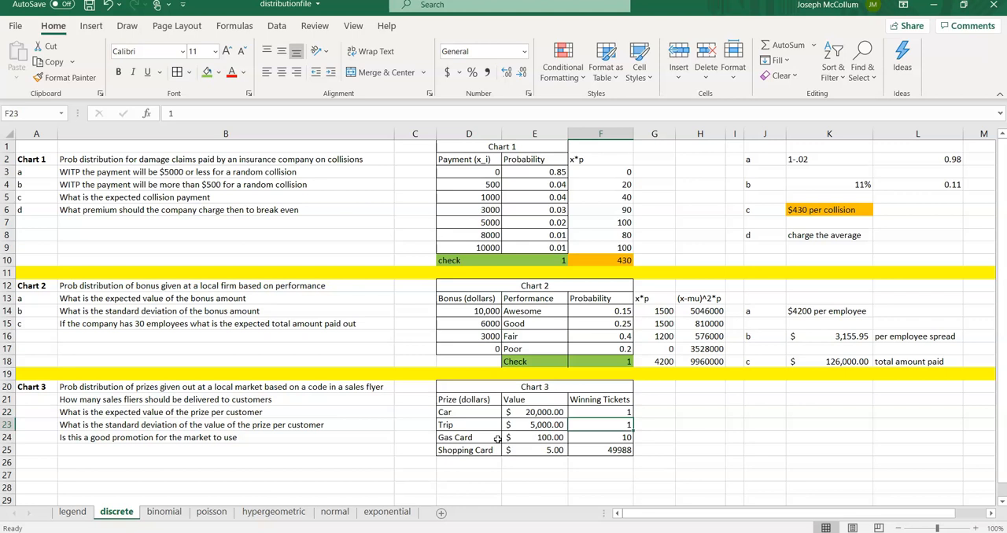
key("Down")
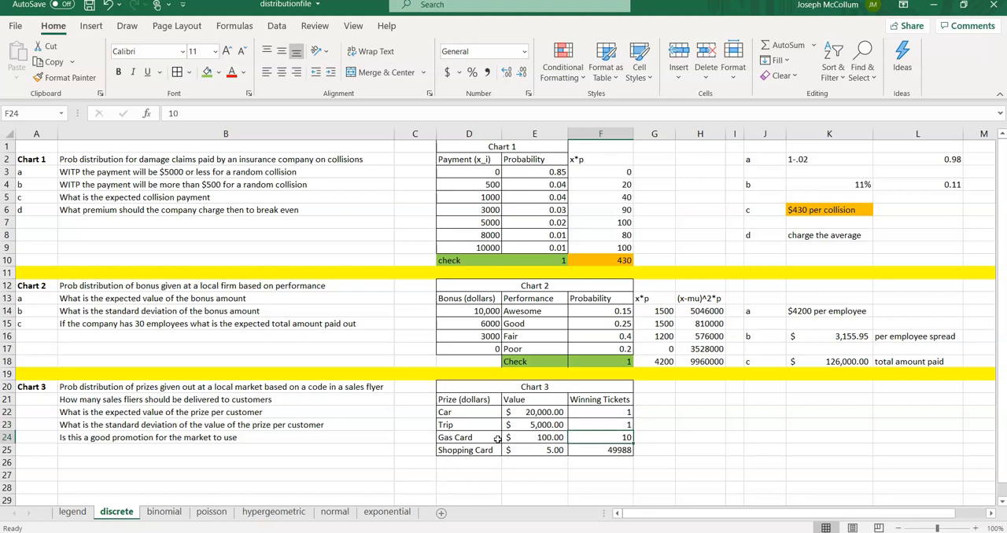
key("Down")
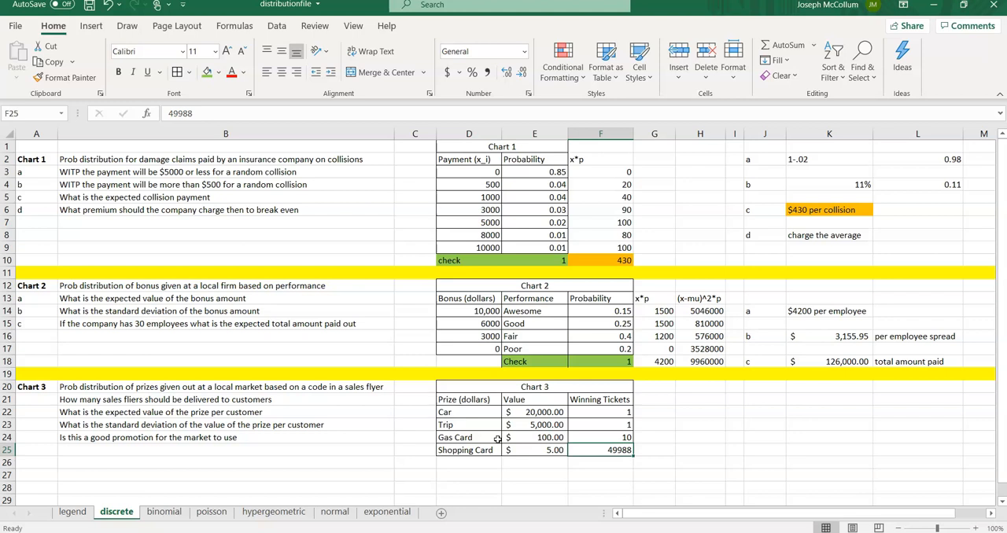
left_click(33, 401)
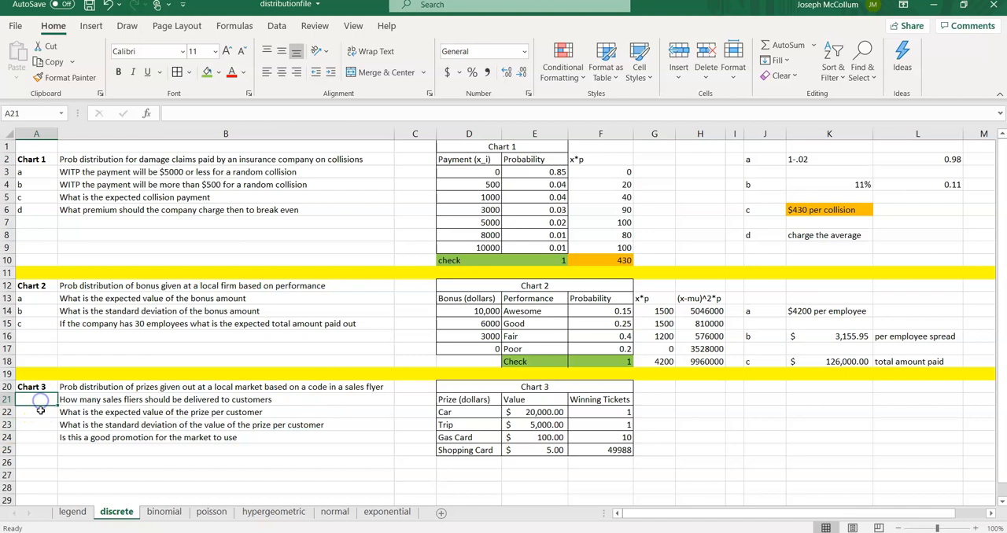
type("a")
key("Return")
type("b")
key("Return")
type("c")
key("Return")
type("d")
Step: Enter the label check in E26 beneath the Chart 3 table
key("Up")
key("Up")
key("Up")
key("Right")
key("Right")
key("Down")
key("Down")
key("Down")
key("Down")
key("Down")
key("Right")
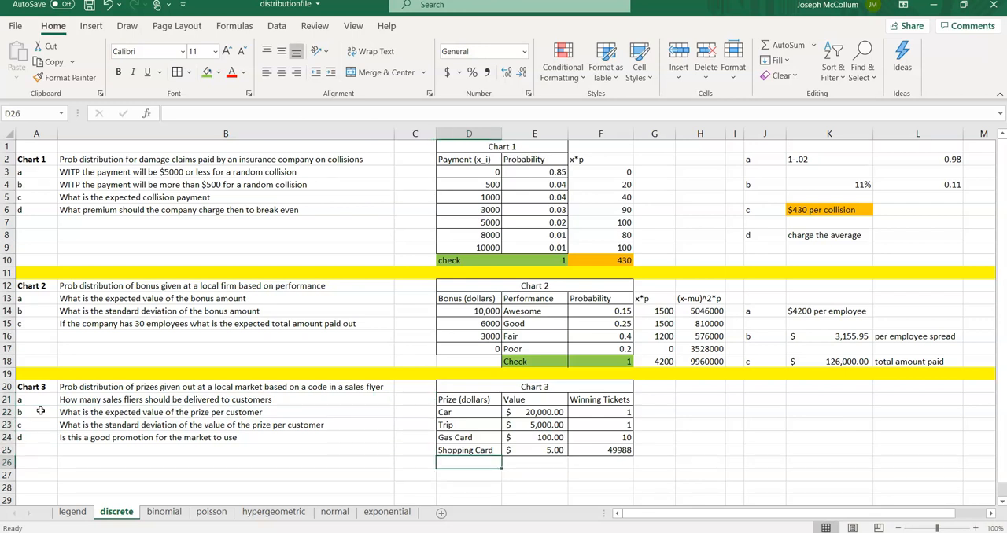
key("Right")
type("check")
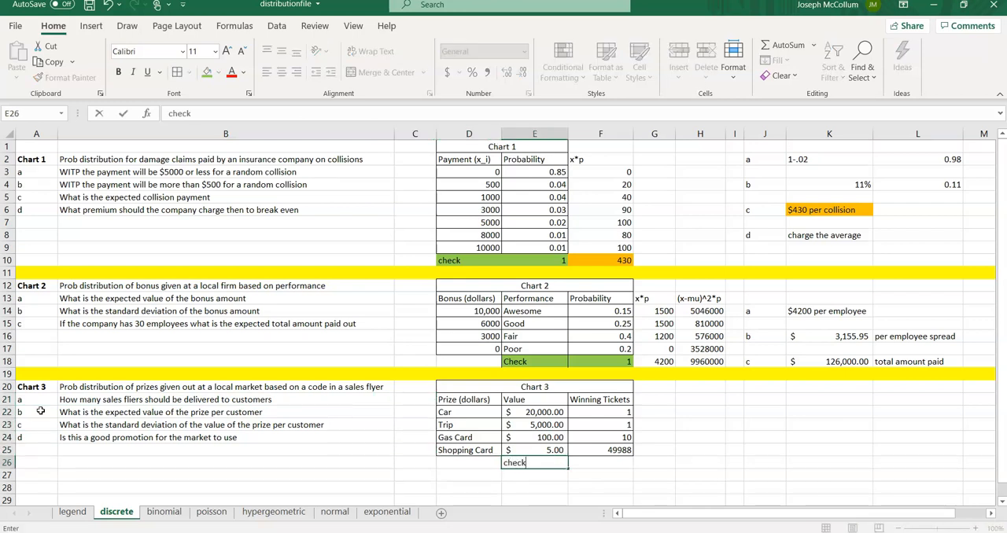
Step: Total the winning tickets in F26 with =SUM(F22:F25) and apply comma style to the result
key("Right")
type("=sum(")
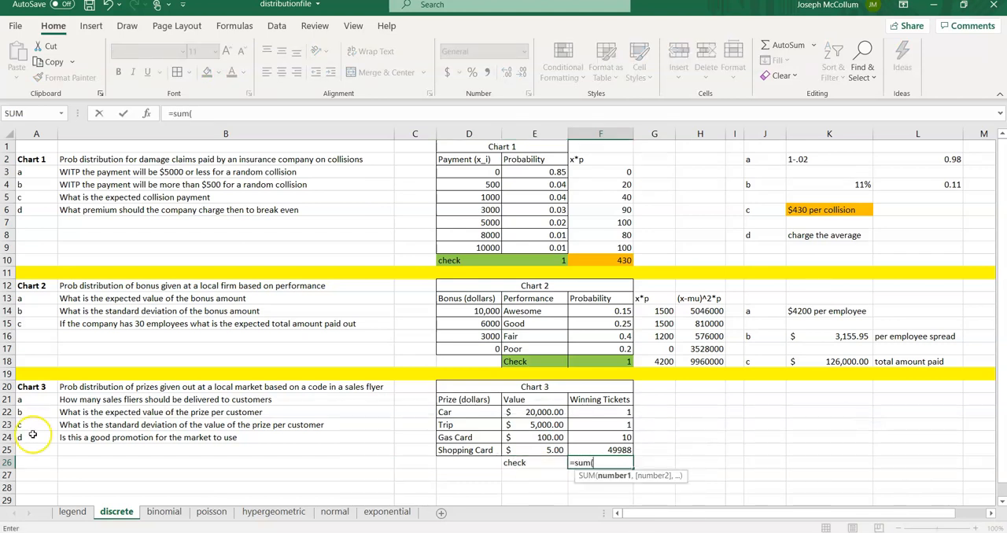
left_click_drag(594, 413, 590, 450)
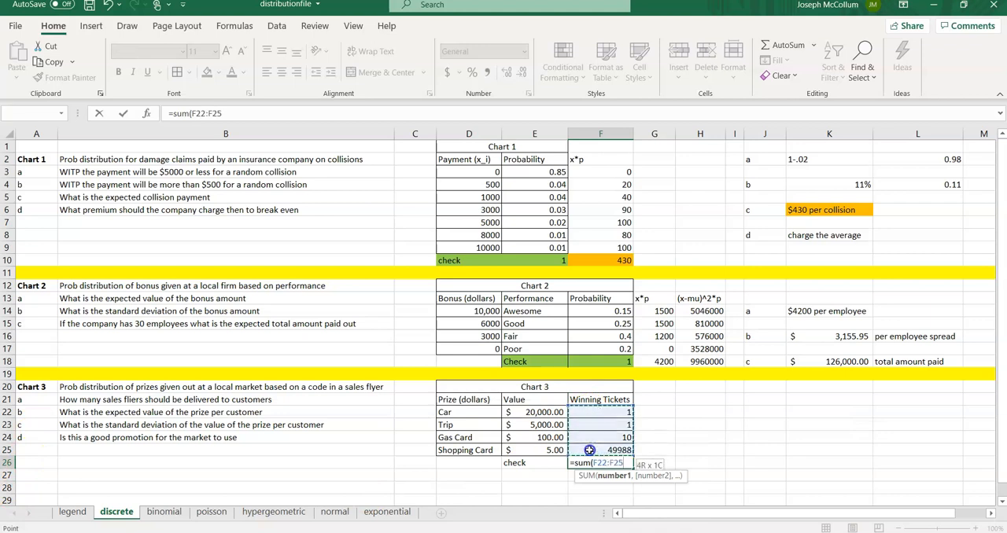
key("Return")
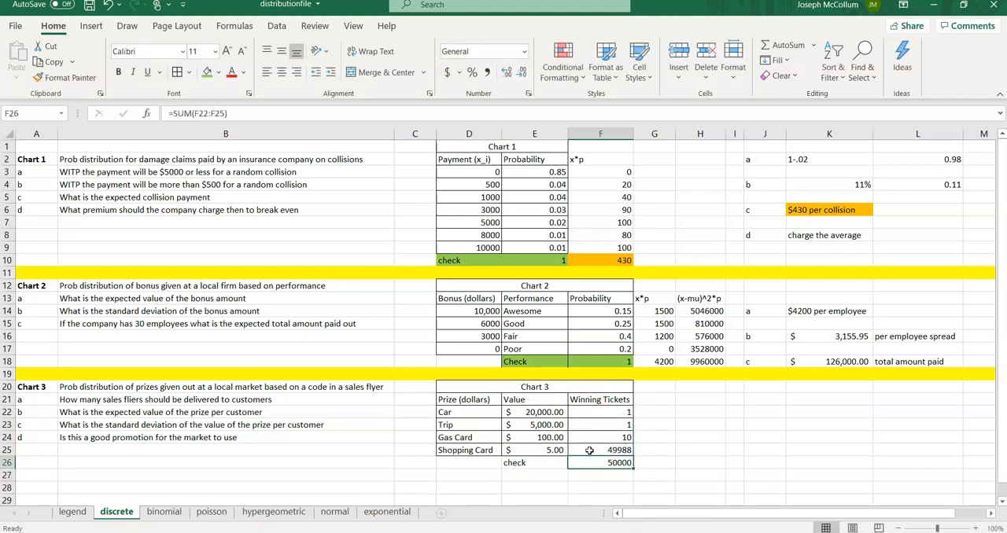
left_click(487, 71)
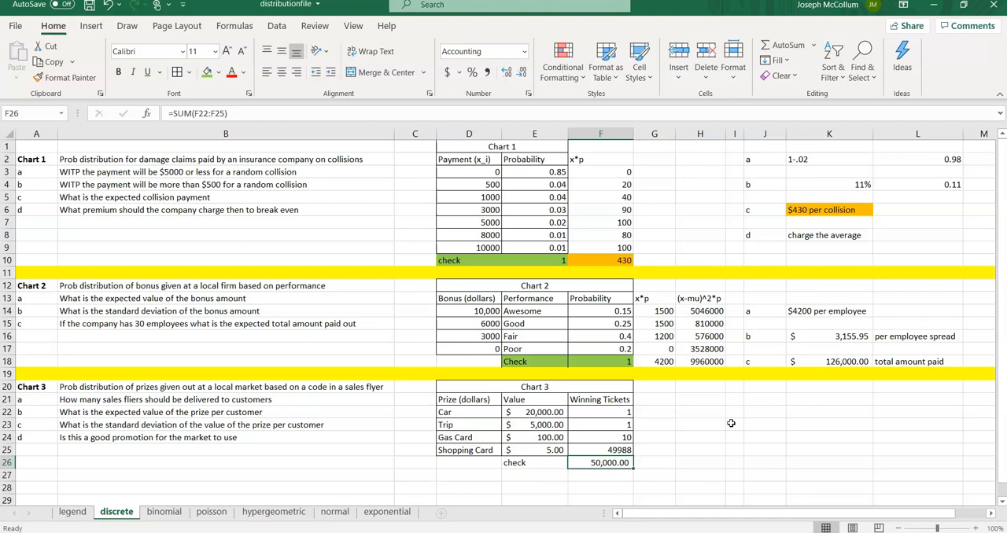
Step: Label the Chart 3 answer a in J22 and enter 50,000 fliers as its answer in K22
key("Left")
key("Up")
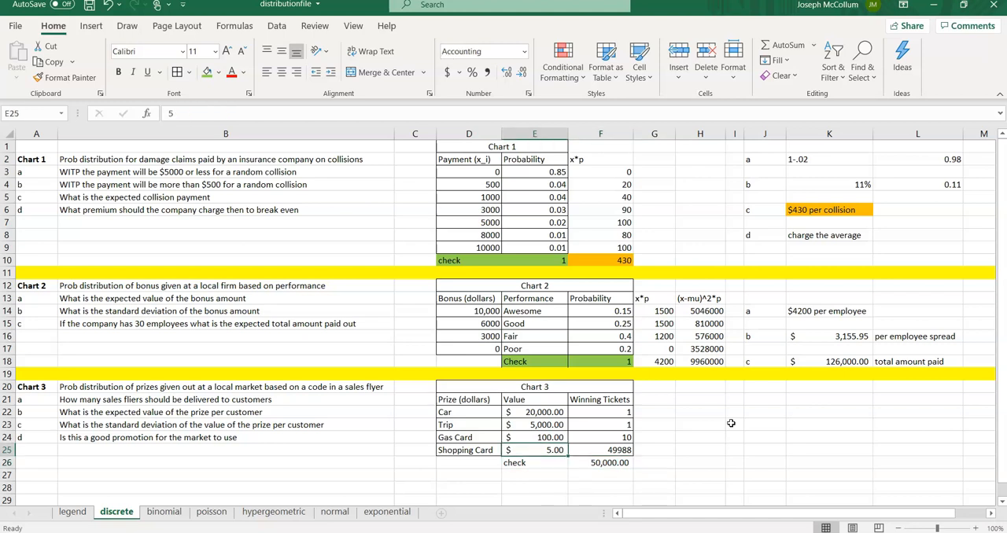
key("Down")
key("Right")
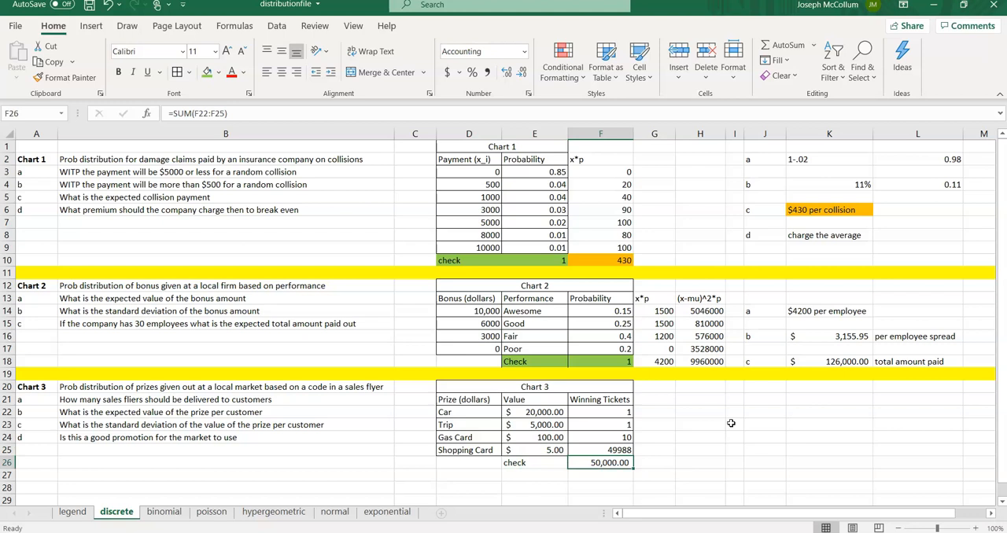
key("Up")
key("Up")
key("Up")
key("Up")
key("Right")
key("Right")
key("Right")
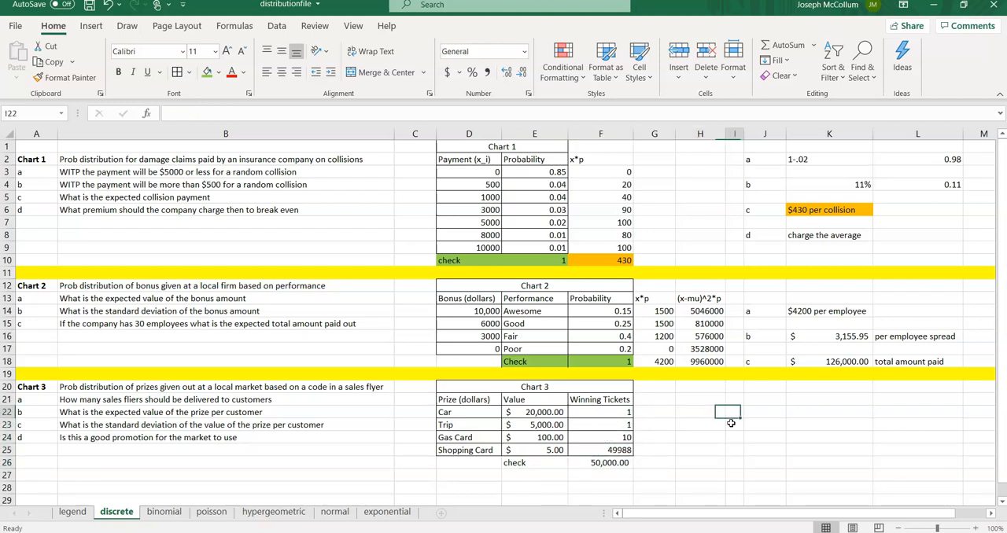
key("Right")
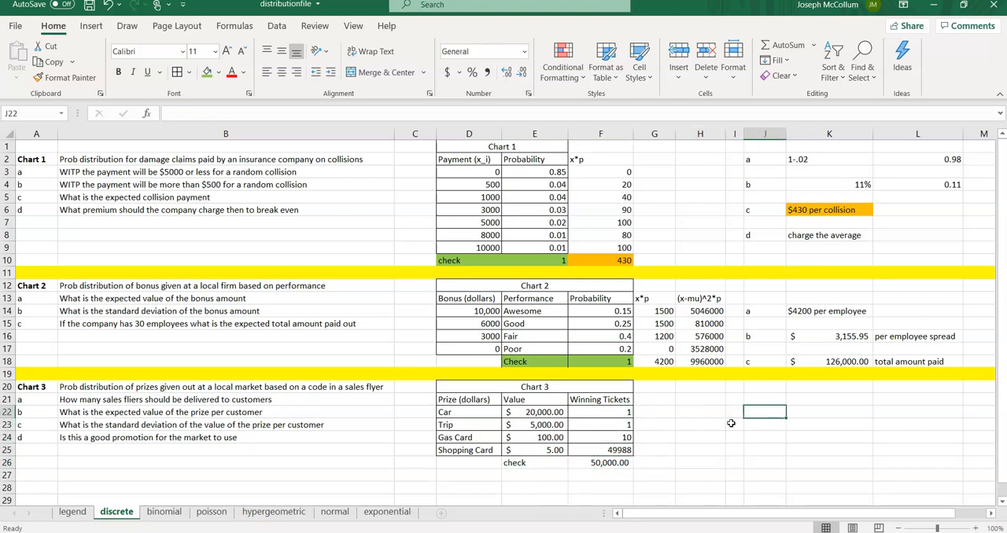
key("Right")
key("Left")
type("a")
key("Right")
type("50,000 fliers")
key("Return")
Step: Extend the K22 answer to read 50,000 fliers to ensure everyone wins
key("Down")
key("Up")
key("Up")
left_click(236, 111)
type("to ensure e")
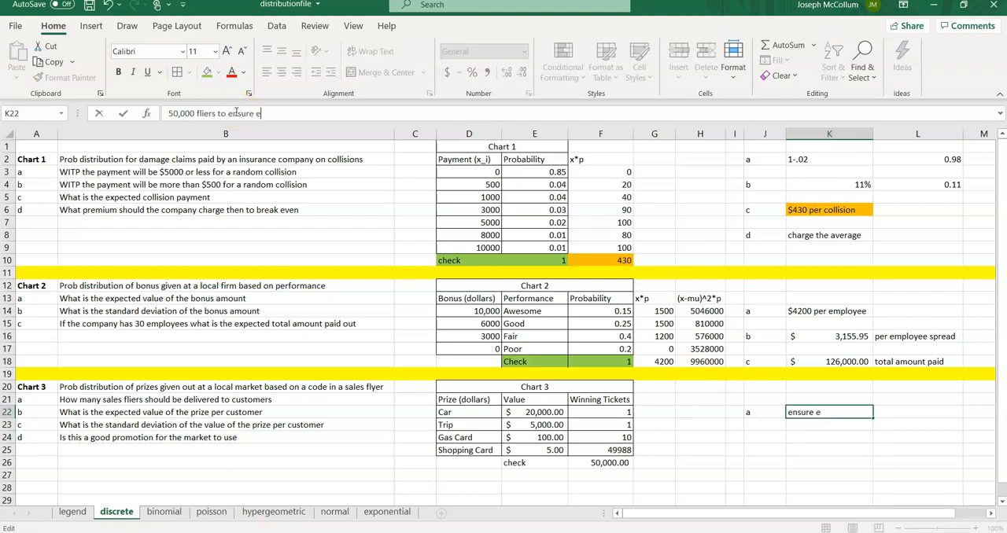
type("veryone wins")
key("Return")
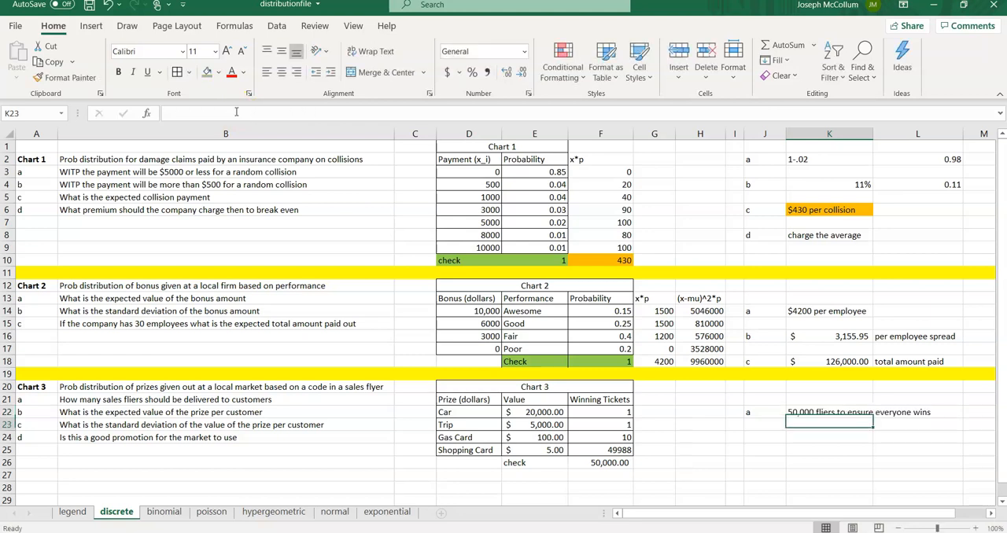
Step: Autofit column K to the new answer and slightly widen column F
double_click(873, 134)
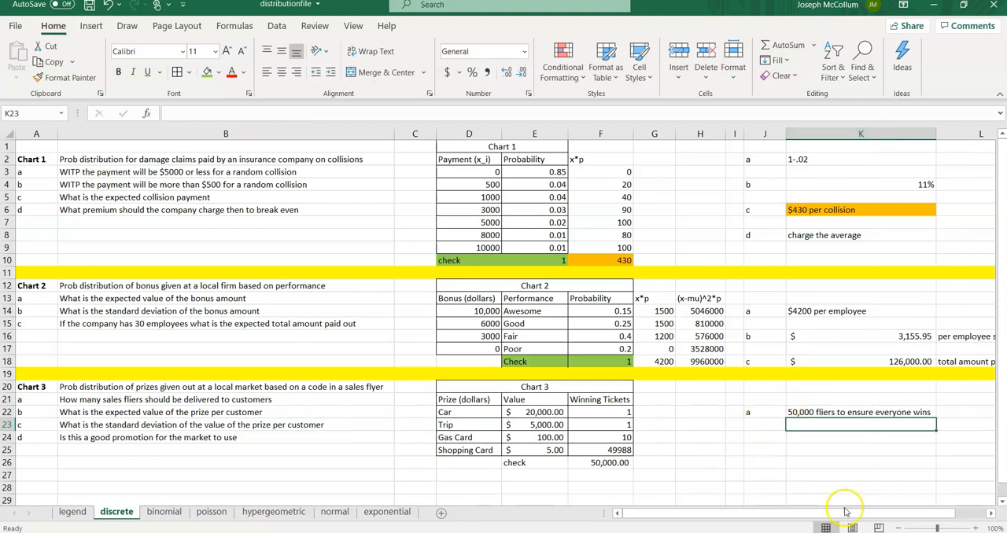
left_click(911, 528)
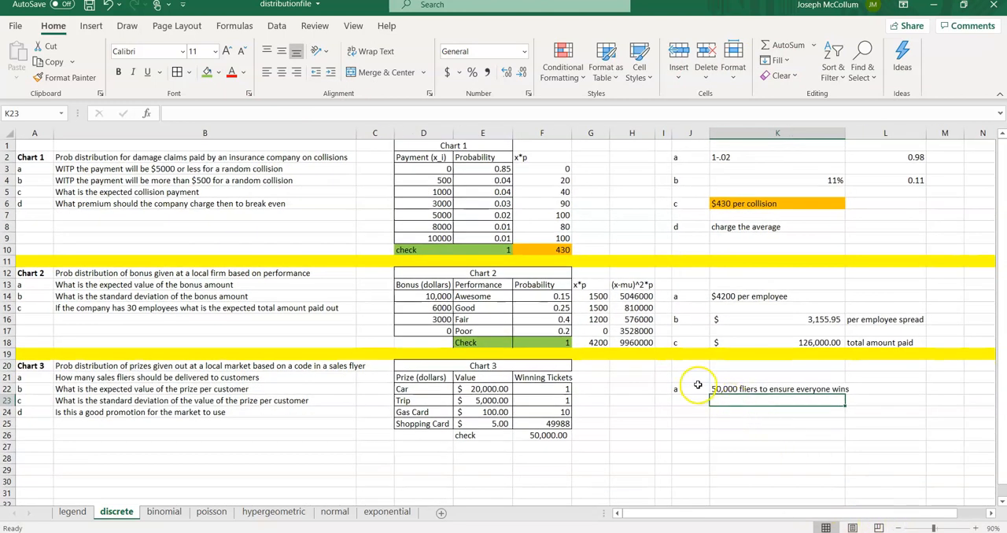
double_click(845, 132)
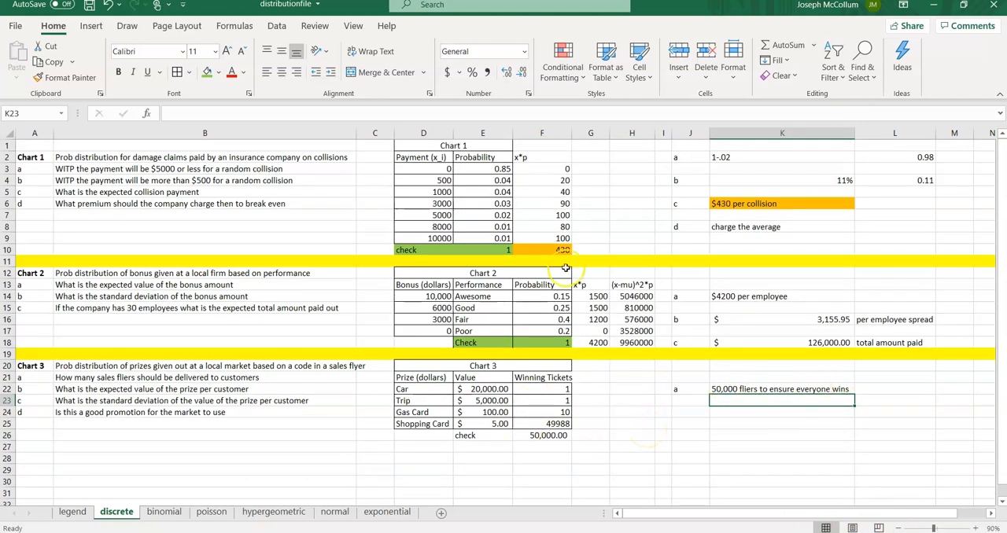
left_click_drag(572, 132, 576, 132)
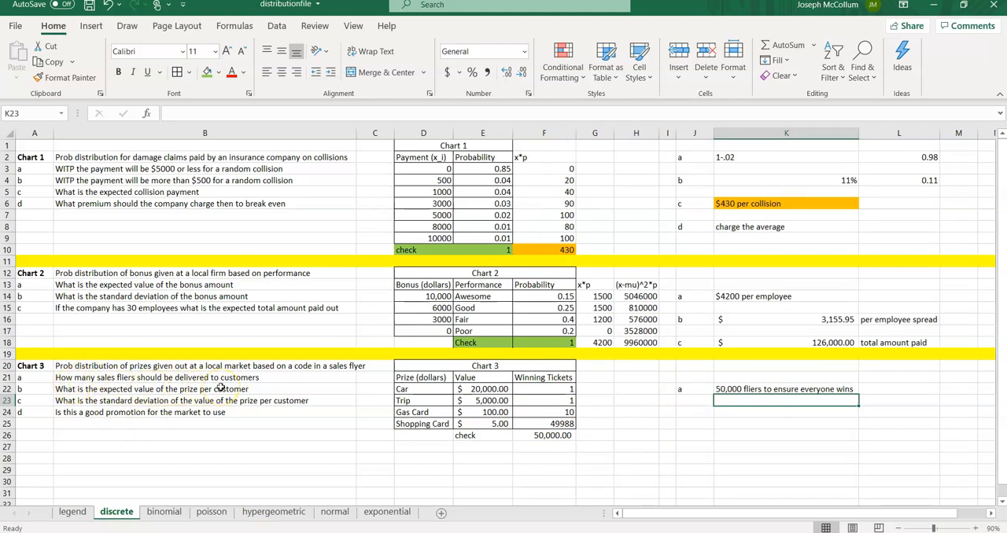
Step: Label the remaining Chart 3 answer rows b, c and d in J24, J26 and J28
key("Down")
key("Left")
type("b")
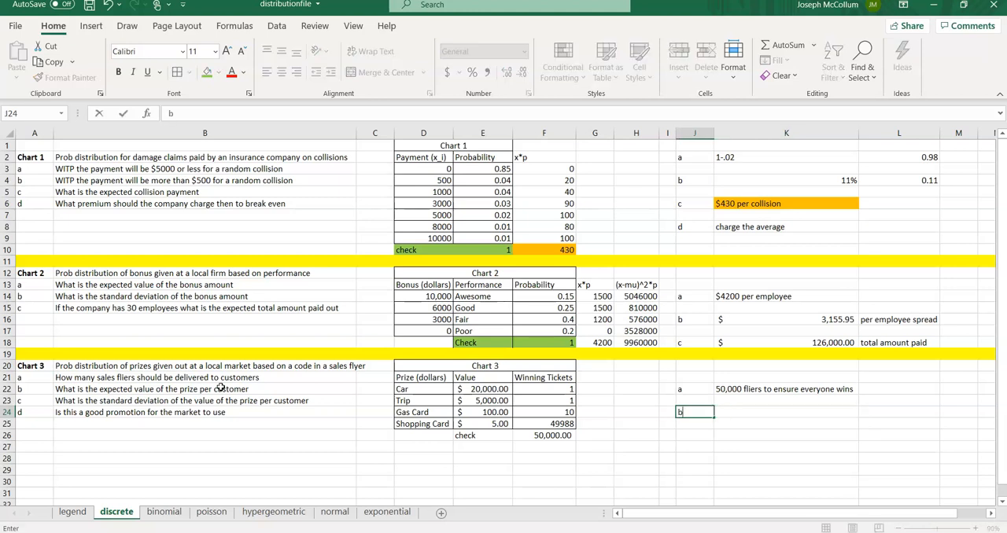
key("Return")
key("Return")
type("c")
key("Down")
key("Down")
type("s")
key("Up")
key("Up")
key("Up")
key("Down")
key("Down")
key("Down")
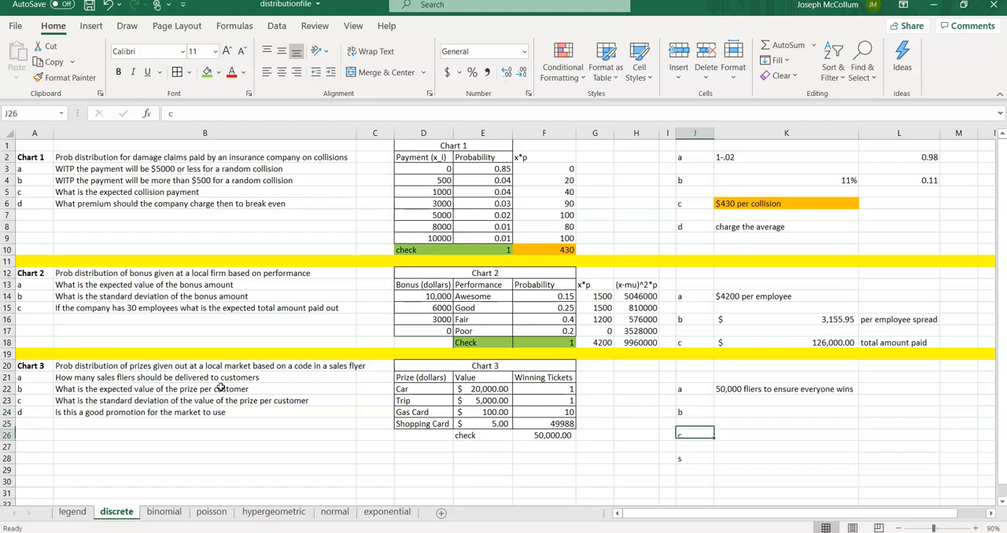
type("d")
key("Up")
key("Up")
key("Up")
key("Up")
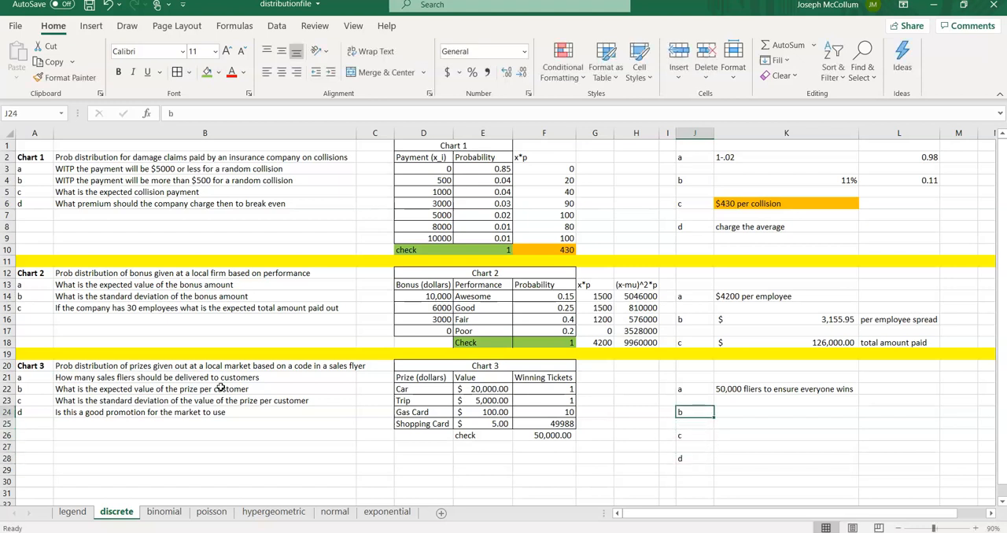
Step: Enter the column heading prob in G21 beside the Chart 3 table
key("Left")
key("Left")
key("Left")
key("Up")
key("Up")
key("Up")
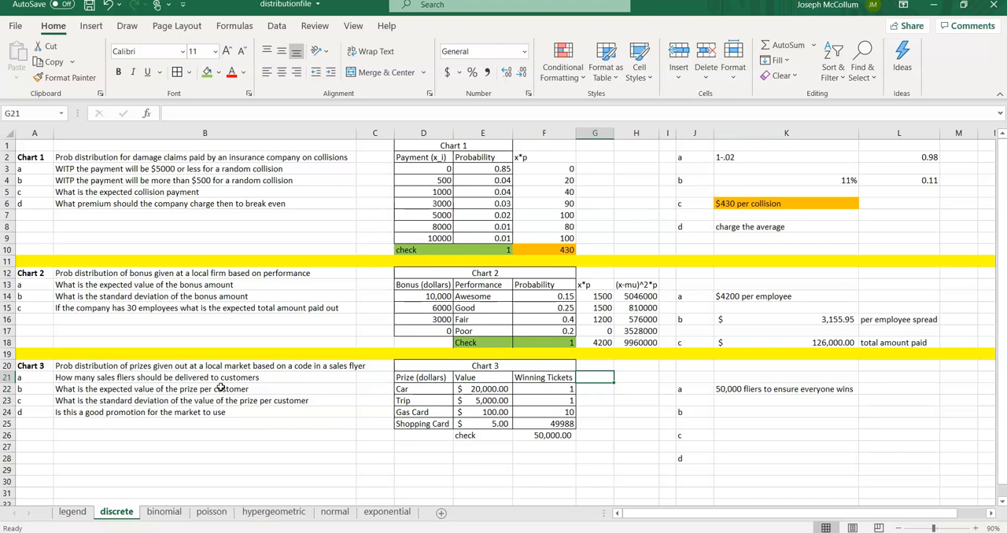
type("prob")
key("Return")
type("'")
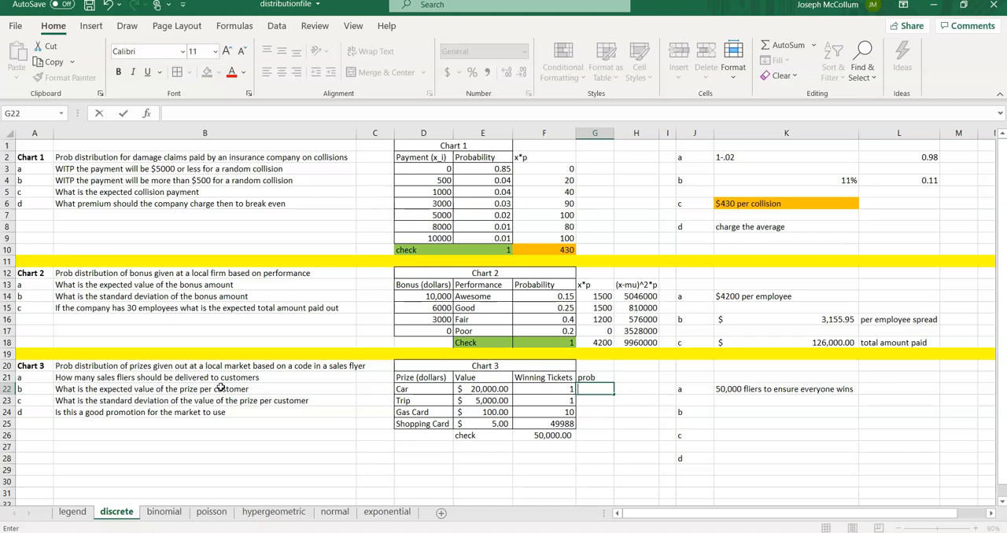
key("Escape")
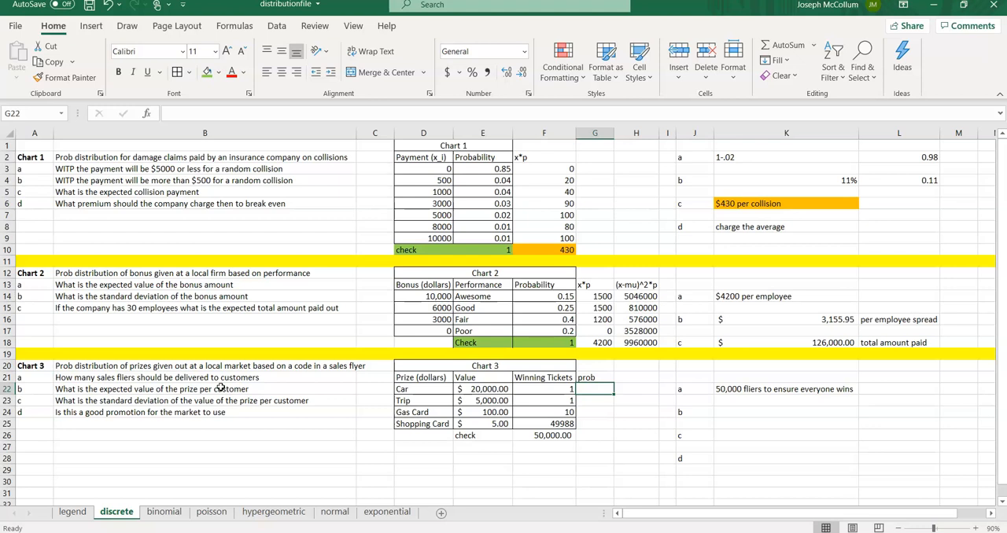
Step: Compute the car's probability in G22 as =F22/F26
type("=")
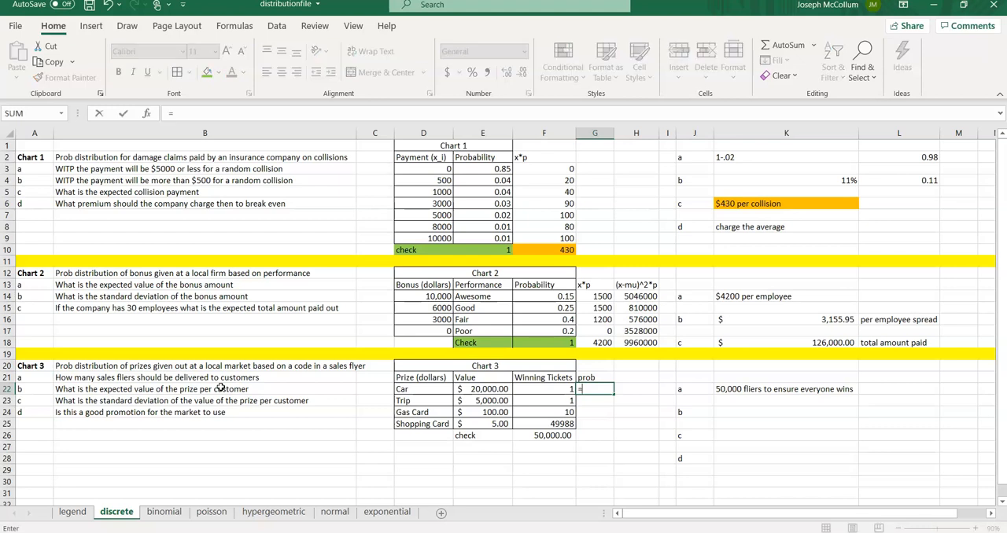
left_click(531, 390)
type("/")
left_click(549, 436)
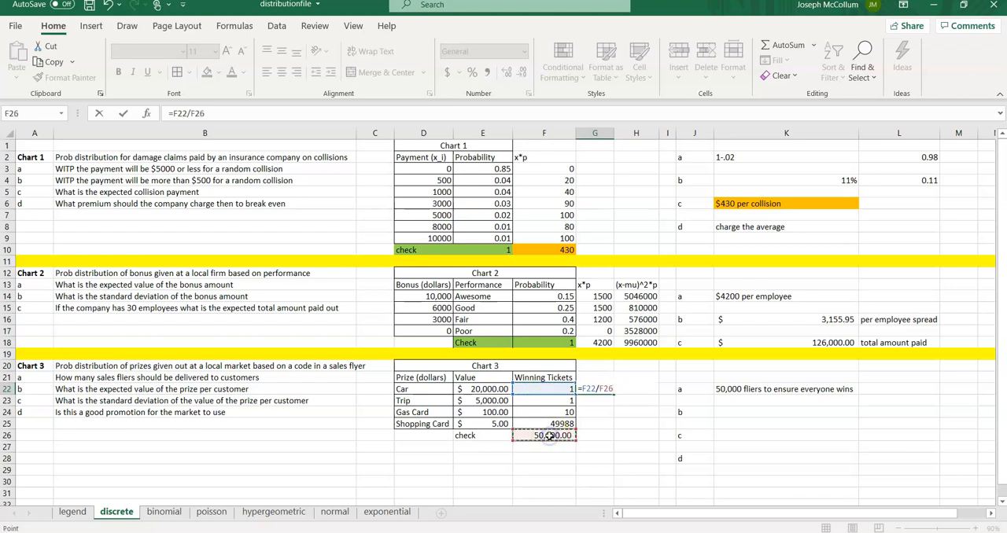
key("Return")
key("Up")
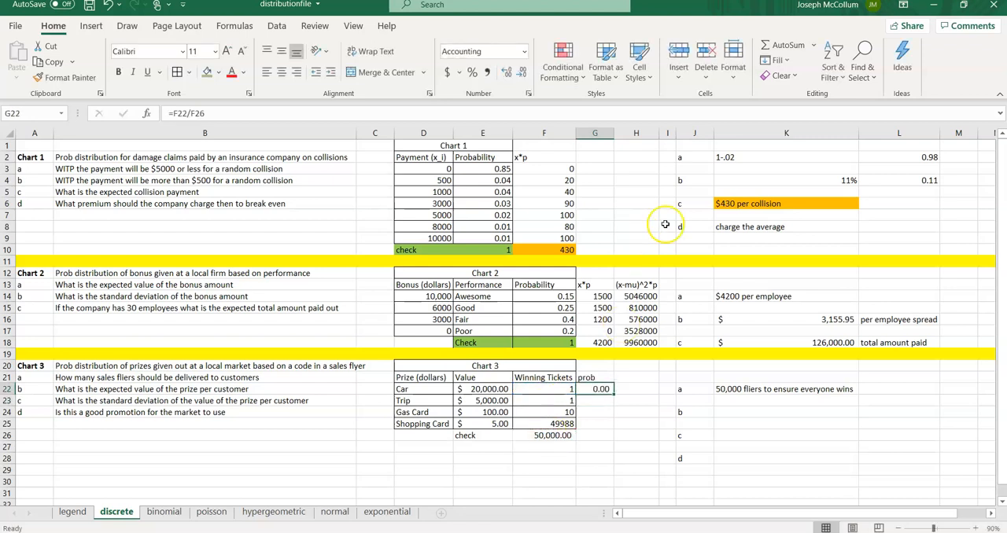
Step: Show G22 with five decimal places and widen column G to fit
double_click(613, 132)
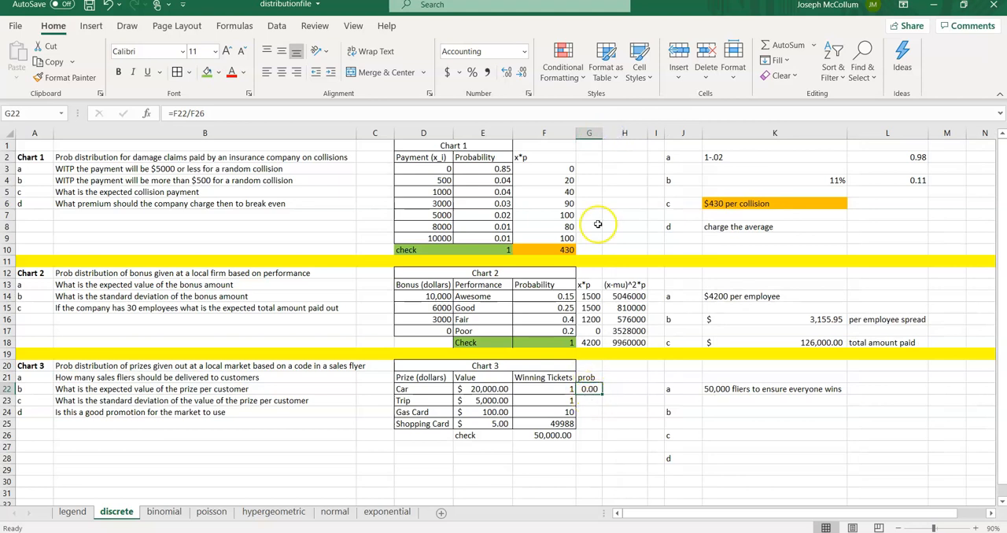
left_click_drag(603, 133, 612, 133)
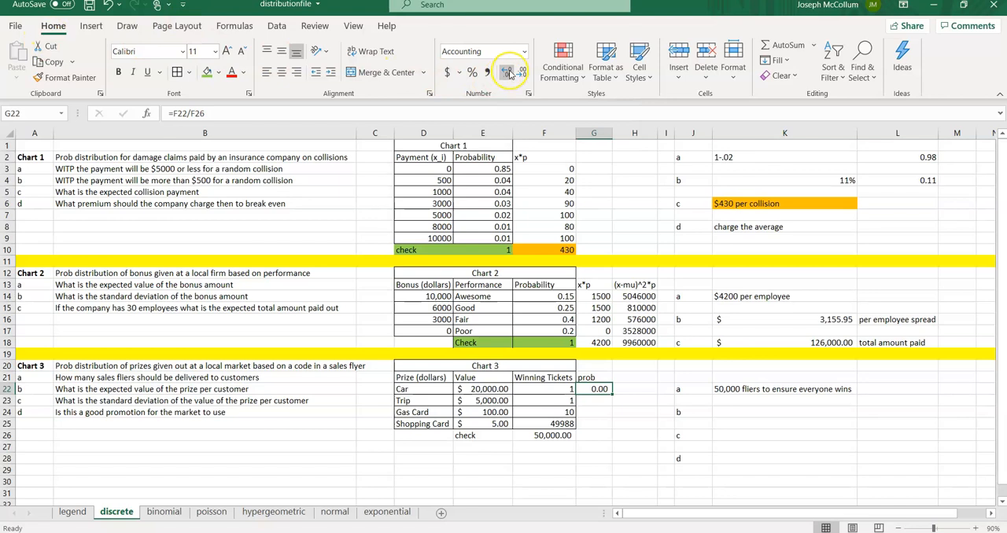
left_click(509, 72)
left_click(509, 73)
left_click(510, 73)
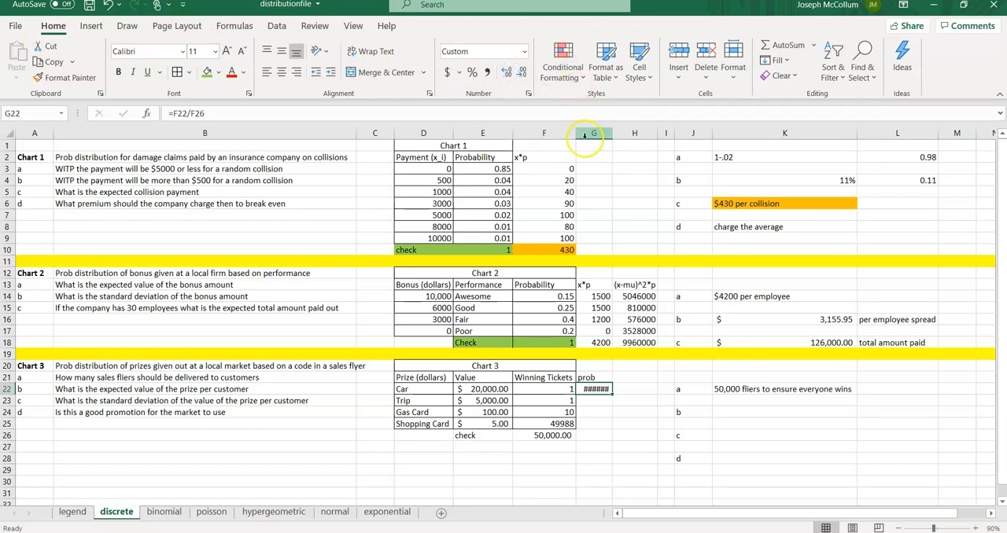
double_click(613, 133)
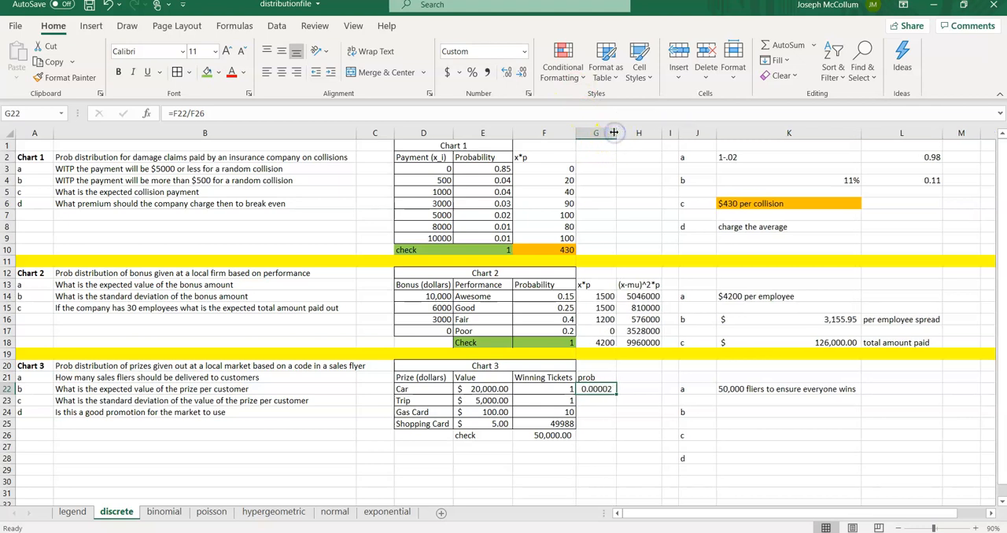
left_click_drag(616, 133, 621, 133)
Step: Compute the trip's probability in G23 as =F23/F26
left_click(598, 401)
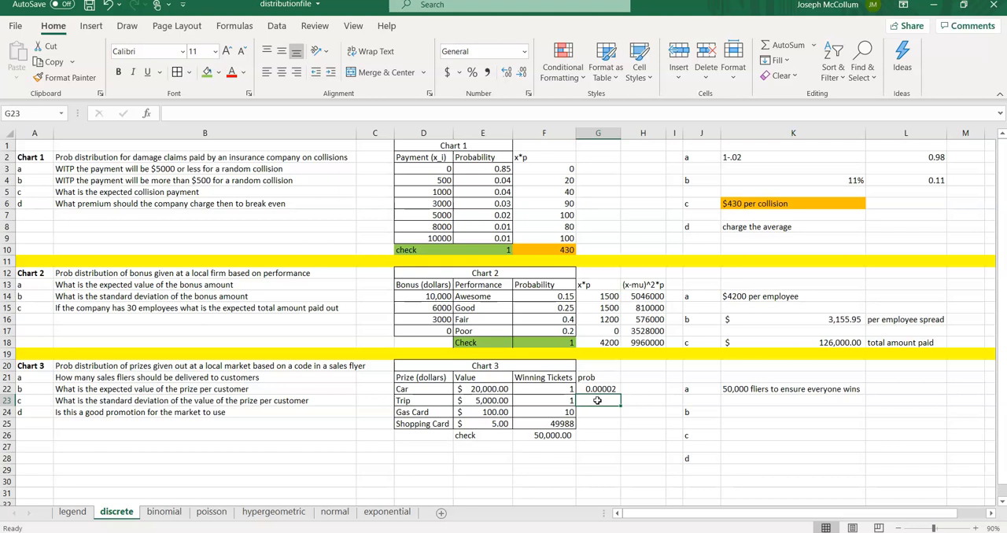
type("=")
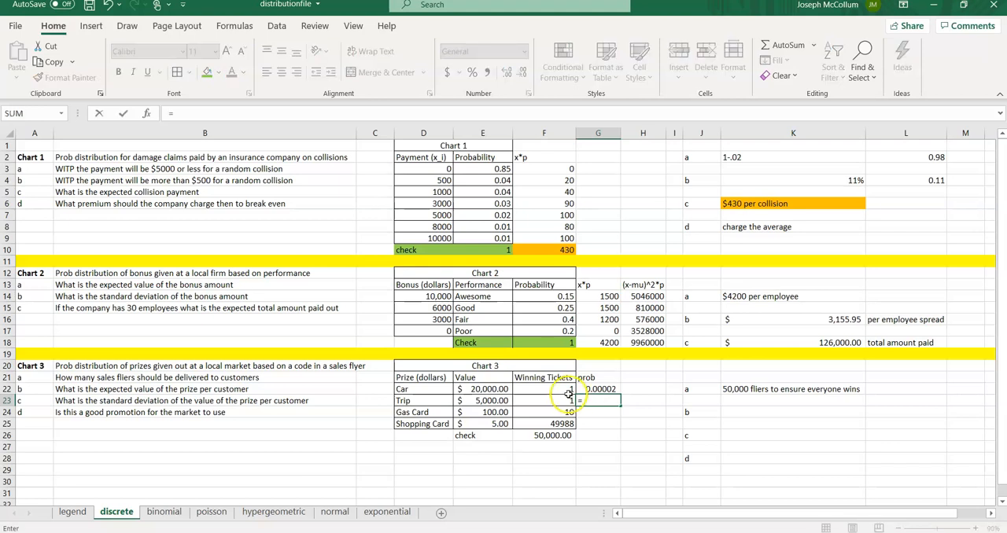
left_click(561, 400)
type("/")
left_click(560, 440)
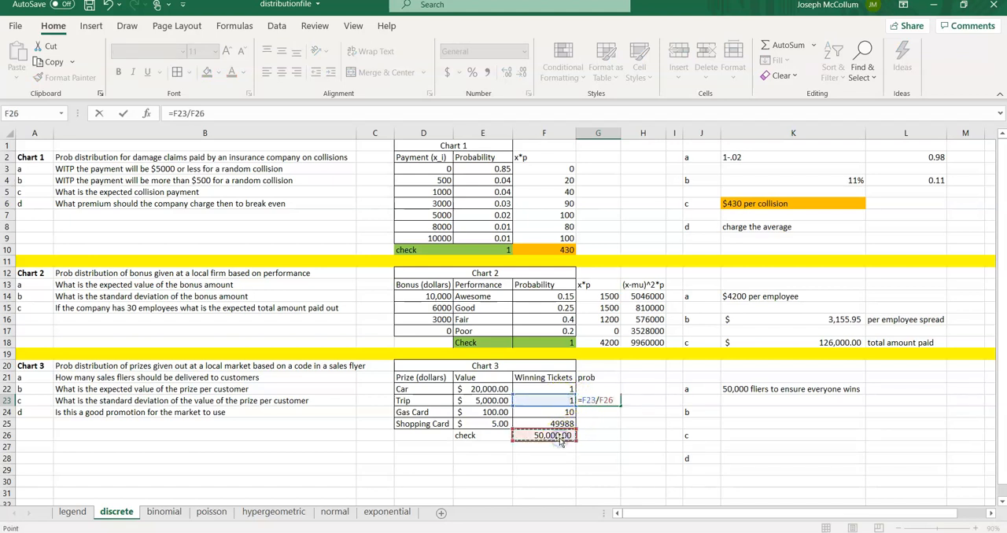
key("Return")
Step: Format G22 through G25 to five decimal places
left_click_drag(592, 389, 596, 424)
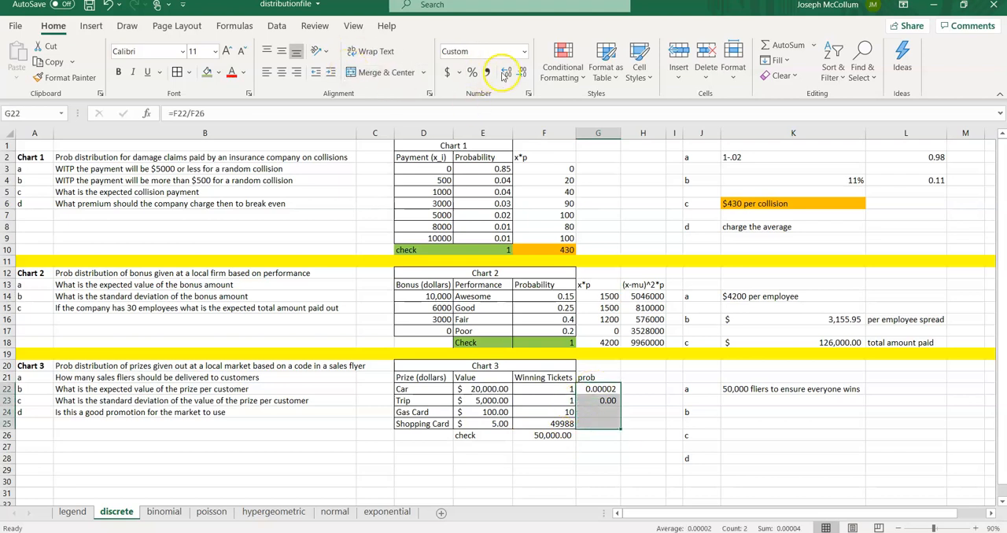
left_click(520, 72)
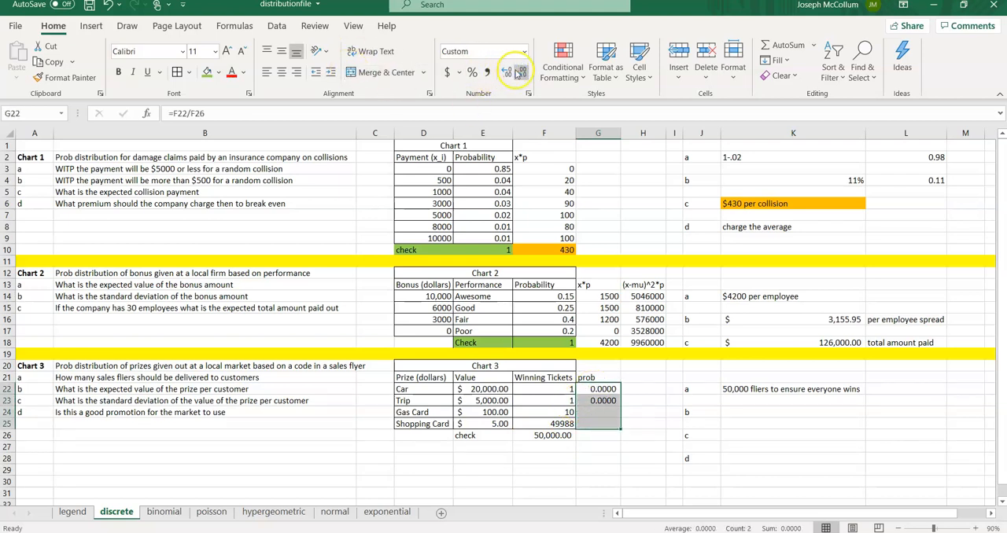
left_click(508, 72)
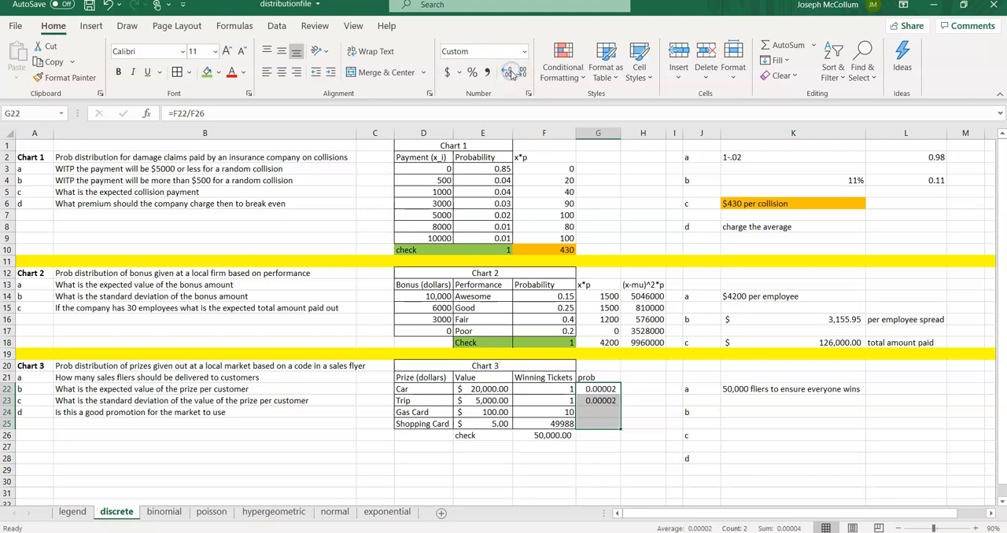
Step: Compute the gas card's probability in G24 as =F24/F26
left_click(594, 412)
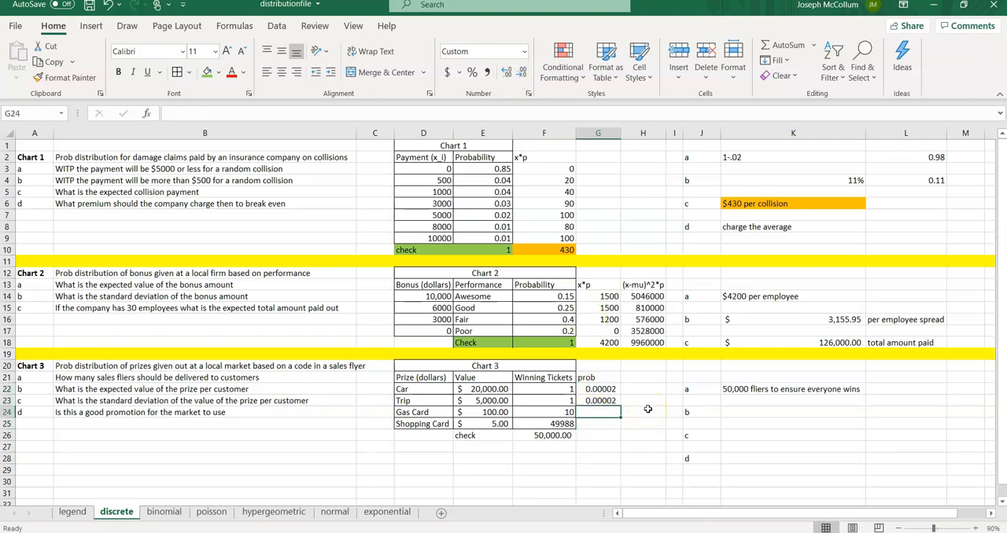
type("=")
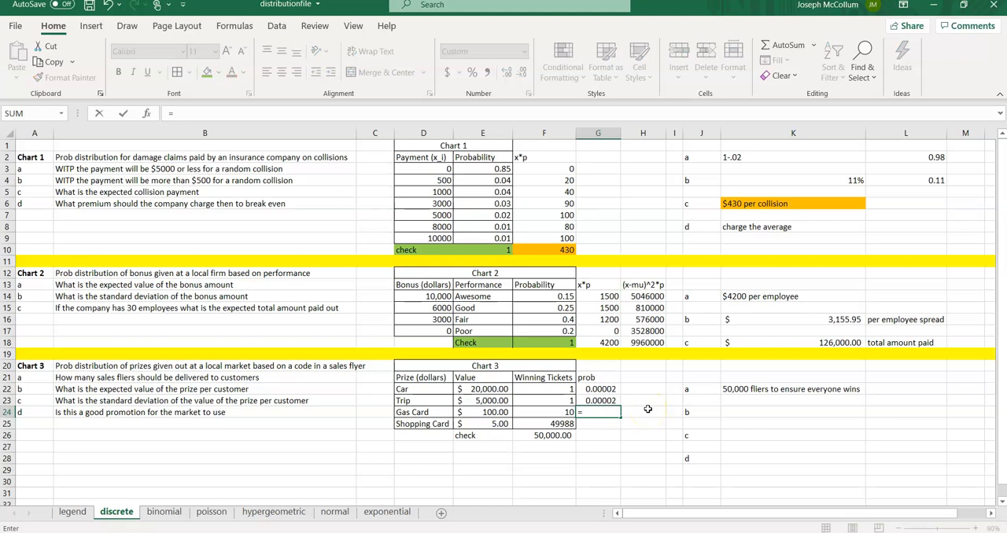
left_click(553, 415)
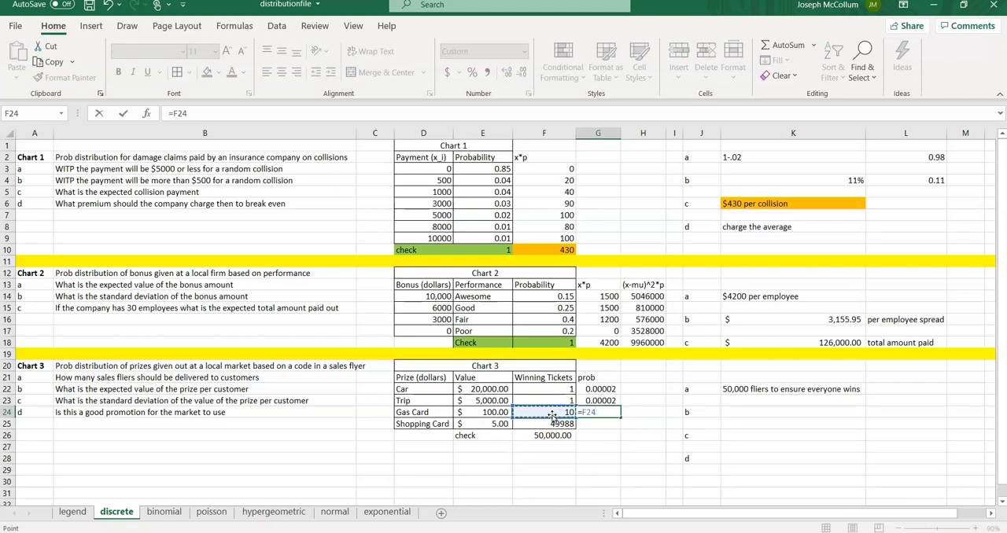
type("/")
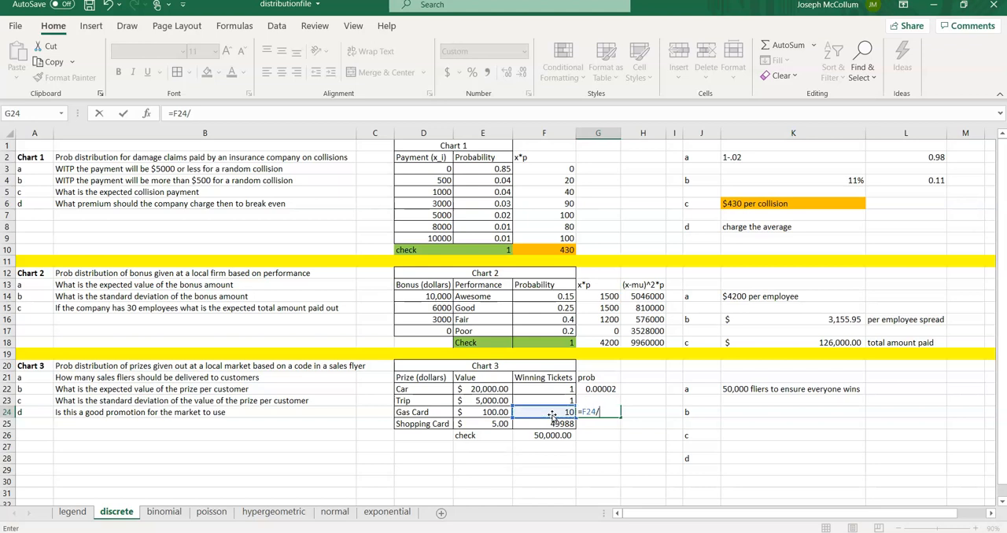
left_click(548, 438)
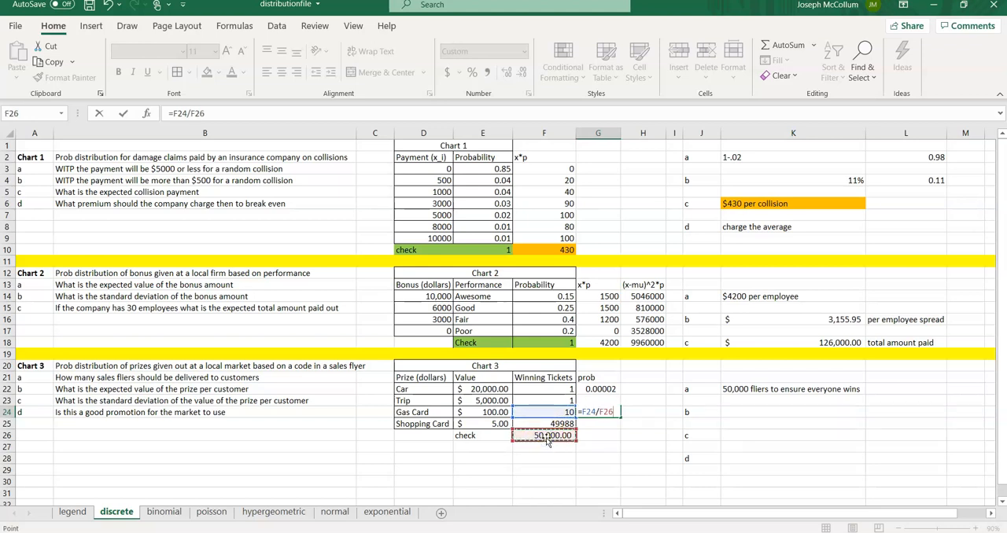
key("Return")
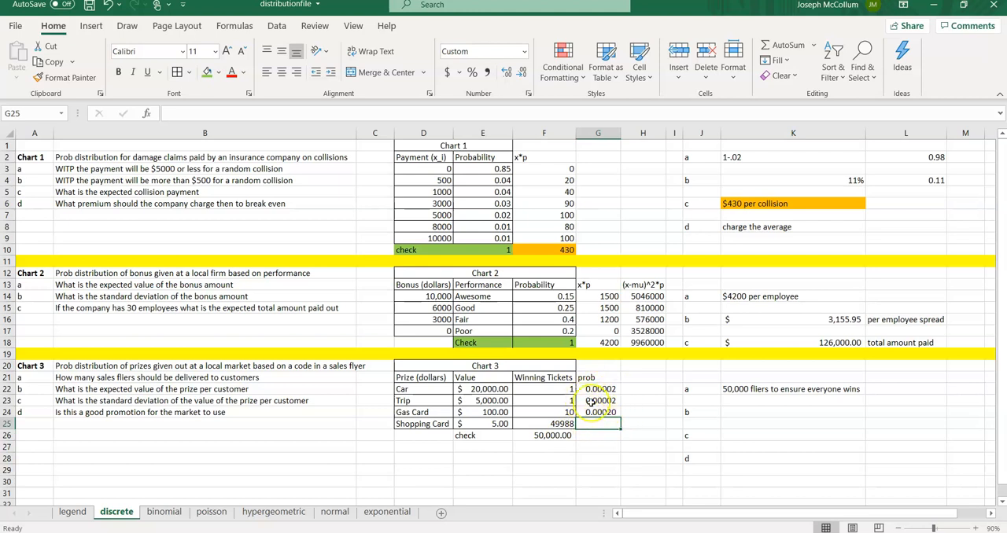
Step: Compute the shopping card's probability in G25 as =F25/F26
type("=")
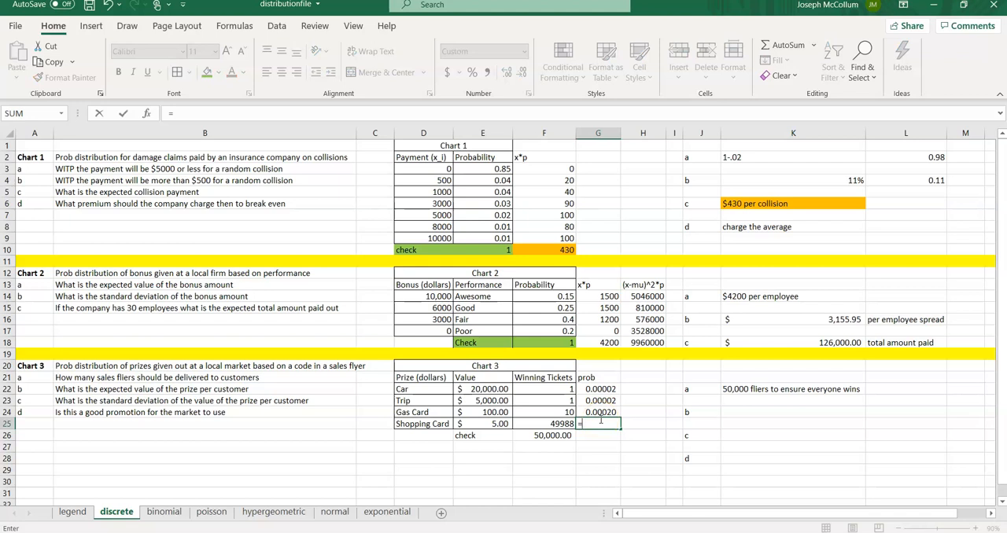
left_click(544, 427)
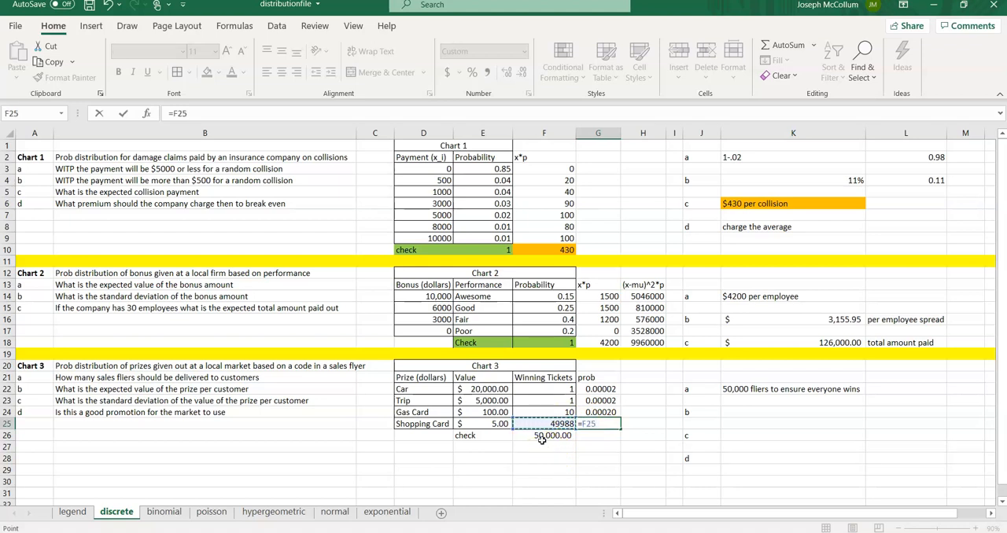
type("/")
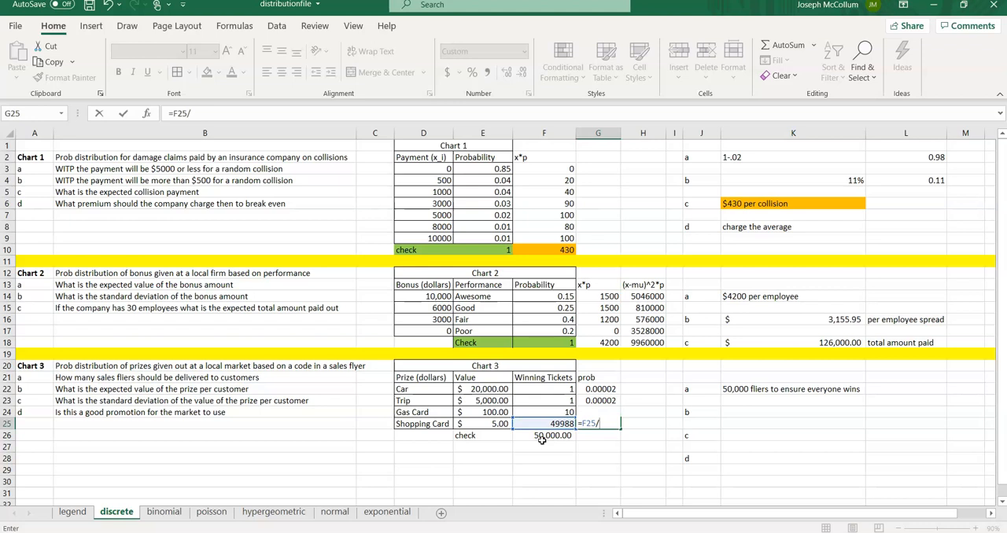
left_click(542, 440)
key("ctrl+Return")
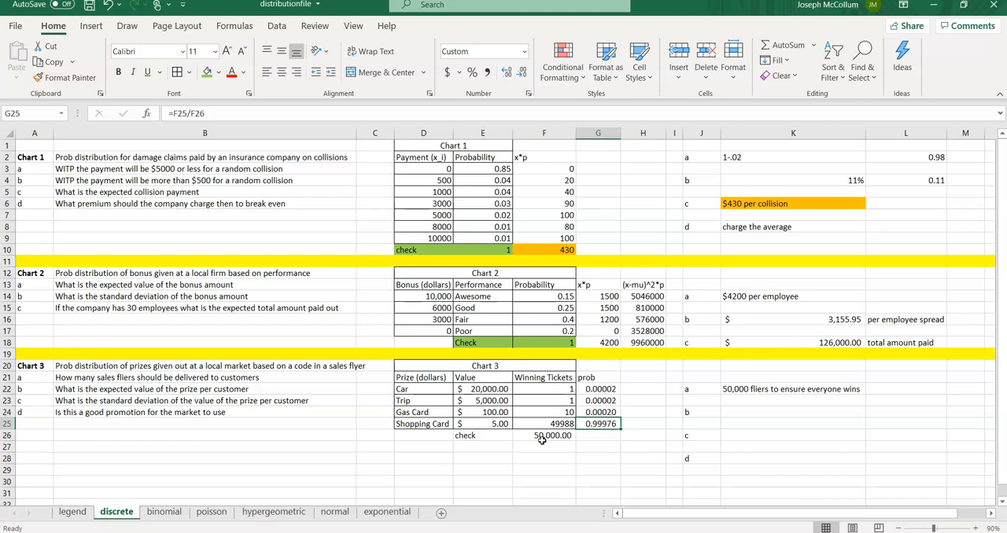
Step: Label H21 as x*p for the Chart 3 expected-value column
key("Up")
key("Up")
key("Up")
key("Up")
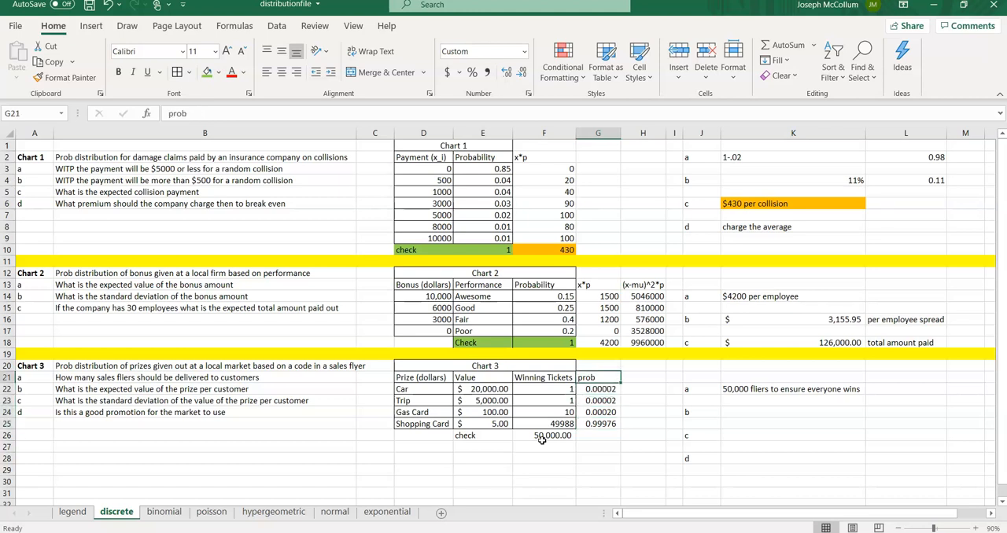
key("Right")
type("x")
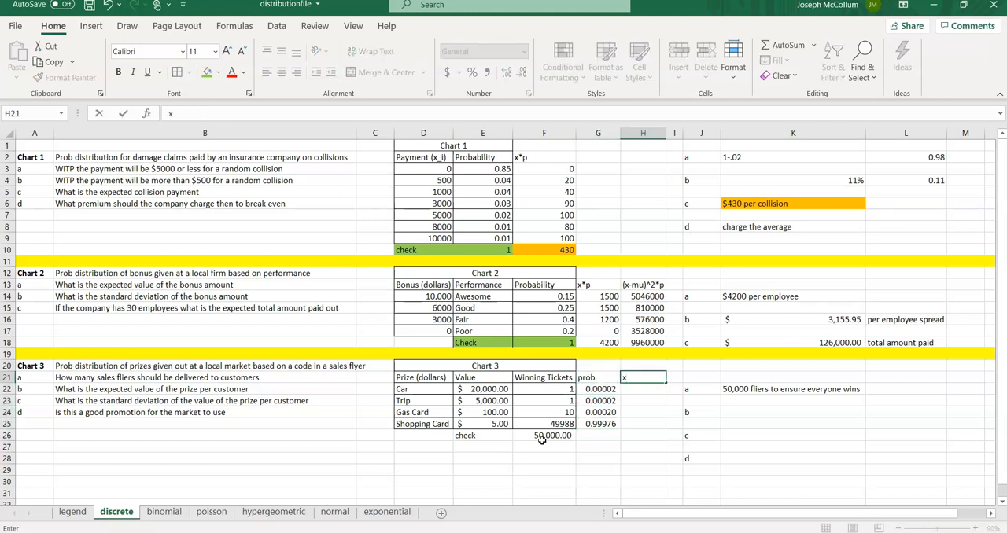
type("*p")
key("Return")
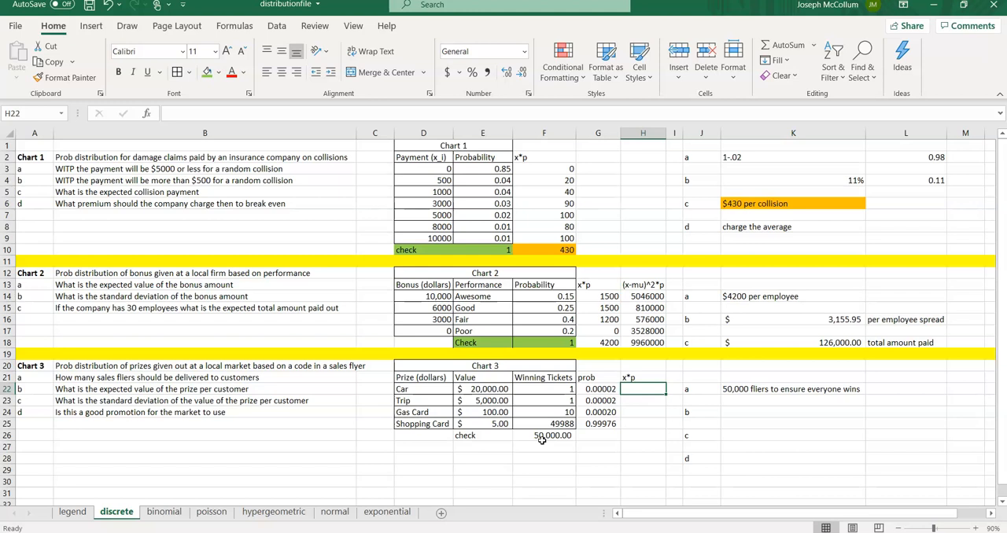
Step: Compute the car's x*p in H22 as =E22*G22
type("=")
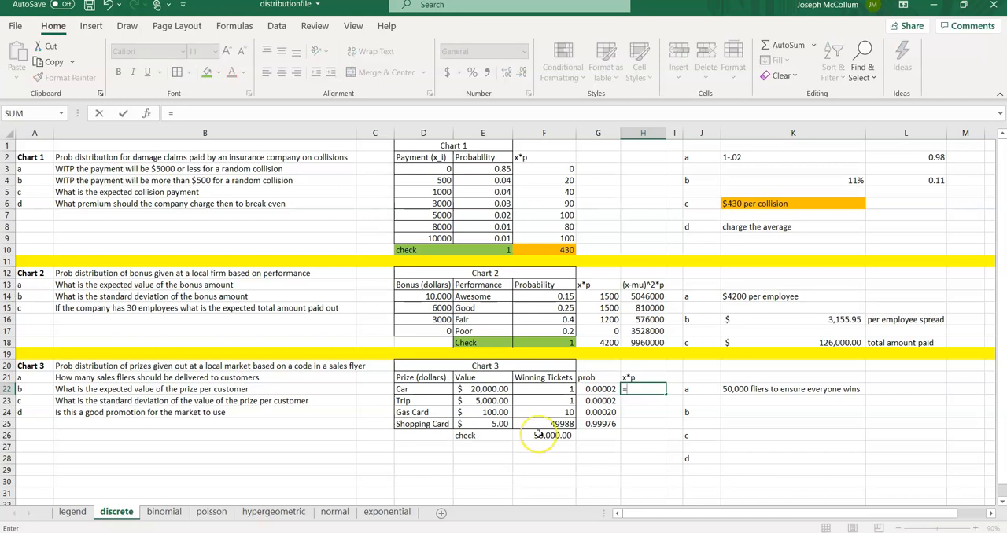
left_click(477, 388)
type("*")
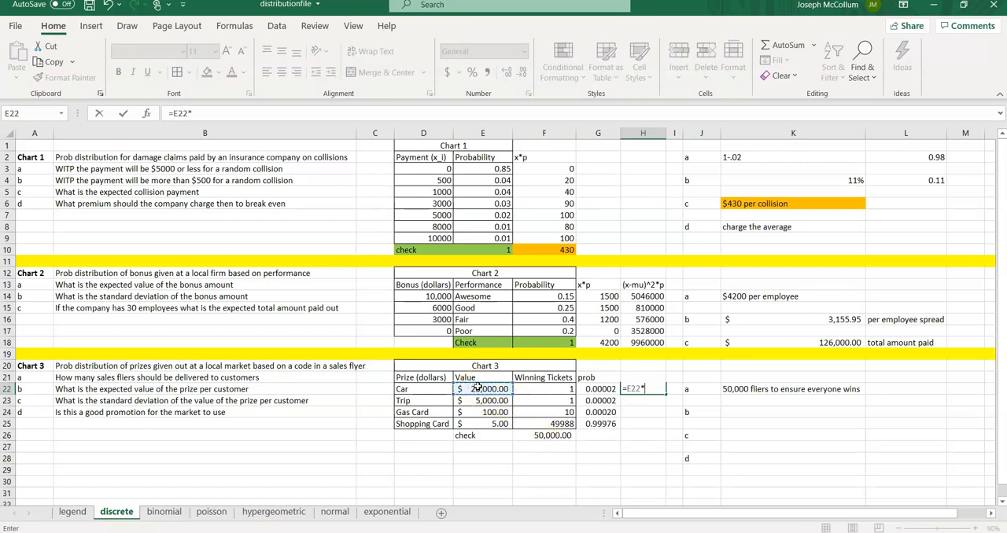
left_click(591, 389)
key("Return")
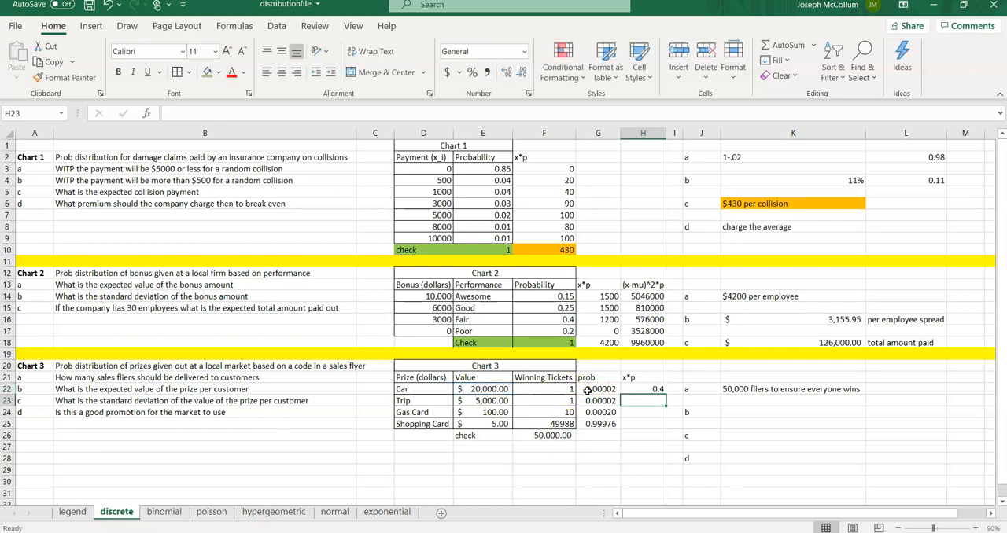
Step: Compute the trip's x*p in H23 as =E23*G23
type("=")
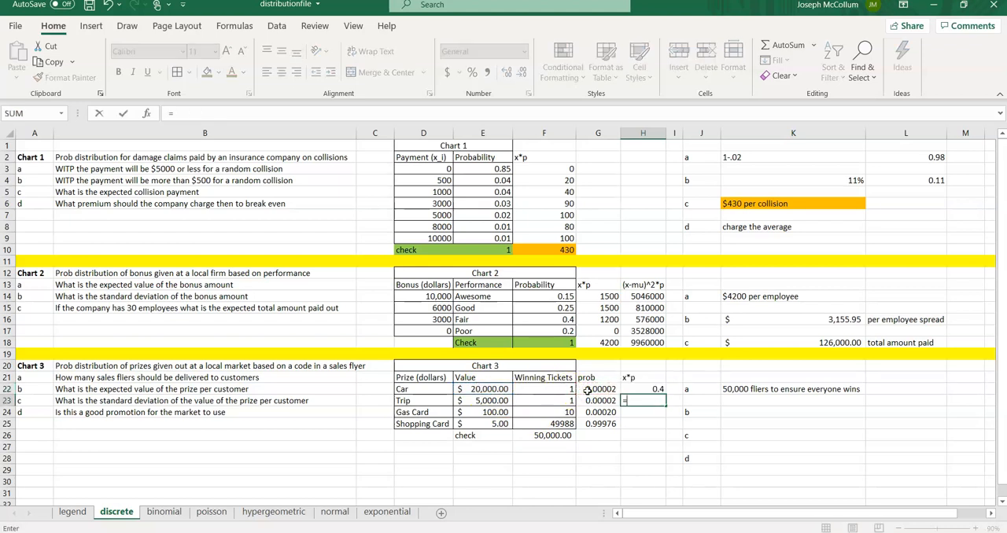
left_click(476, 402)
type("*")
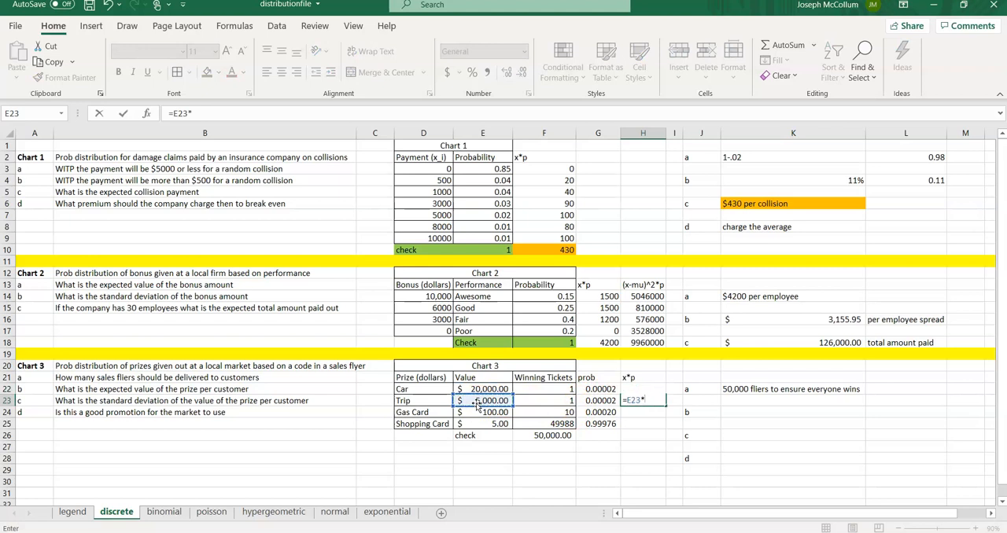
left_click(596, 400)
key("Return")
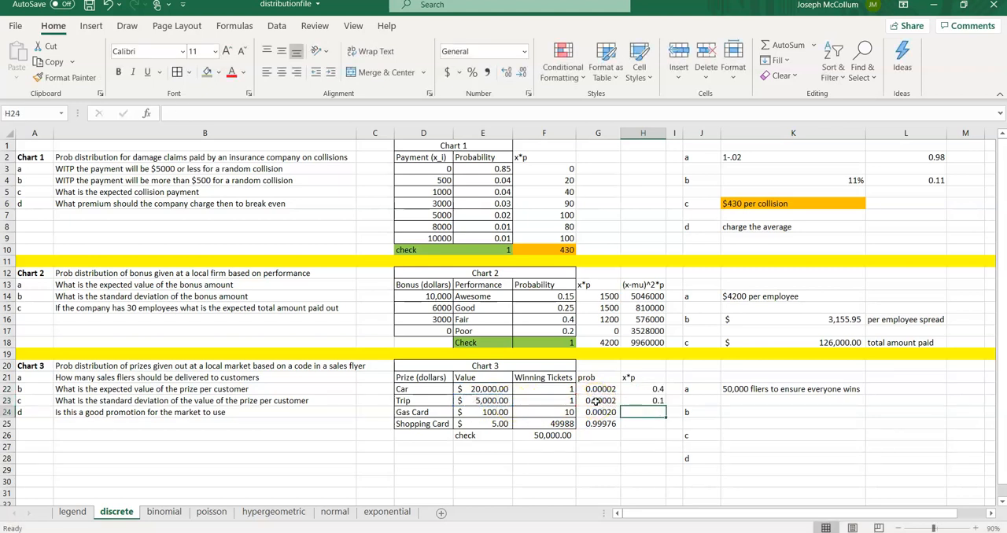
Step: Fill the x*p formula down to H24 and H25
left_click_drag(639, 389, 651, 427)
left_click(644, 416)
left_click(657, 400)
Step: Copy the F26 sum formula across to G26 and H26 to total the probability and x*p columns
left_click(638, 435)
key("Left")
key("Left")
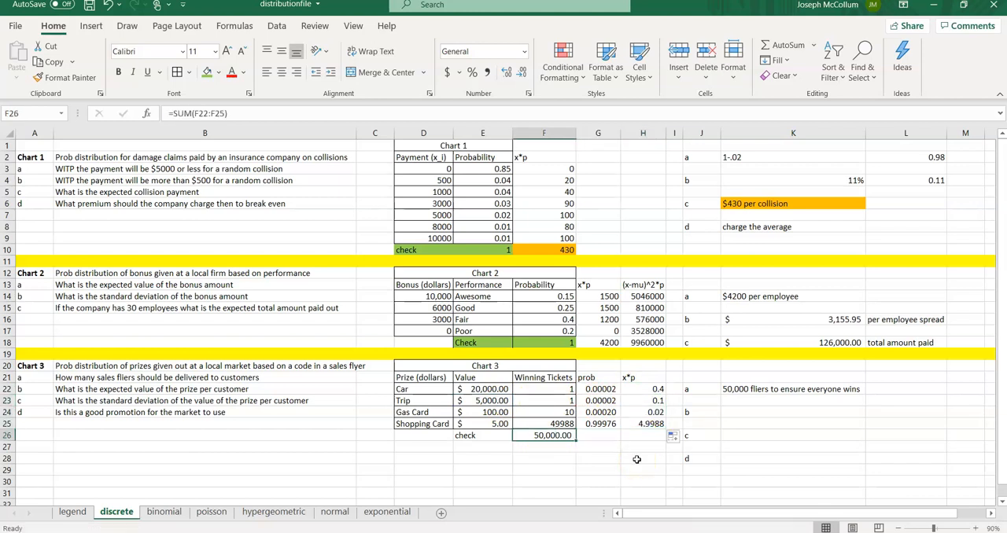
left_click_drag(576, 439, 642, 441)
left_click(638, 438)
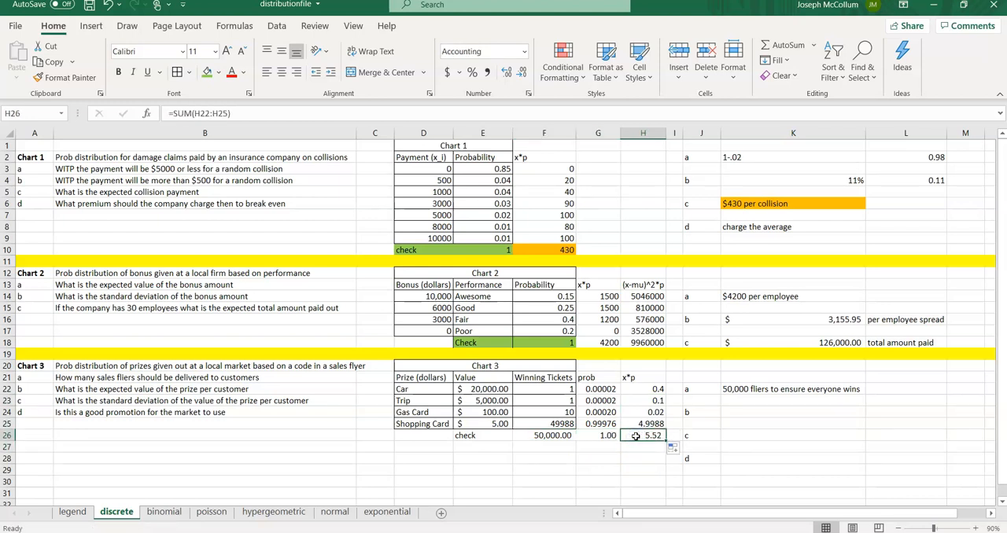
Step: Enter the answer to question b in K24 as 5.52 per person prize
left_click(754, 411)
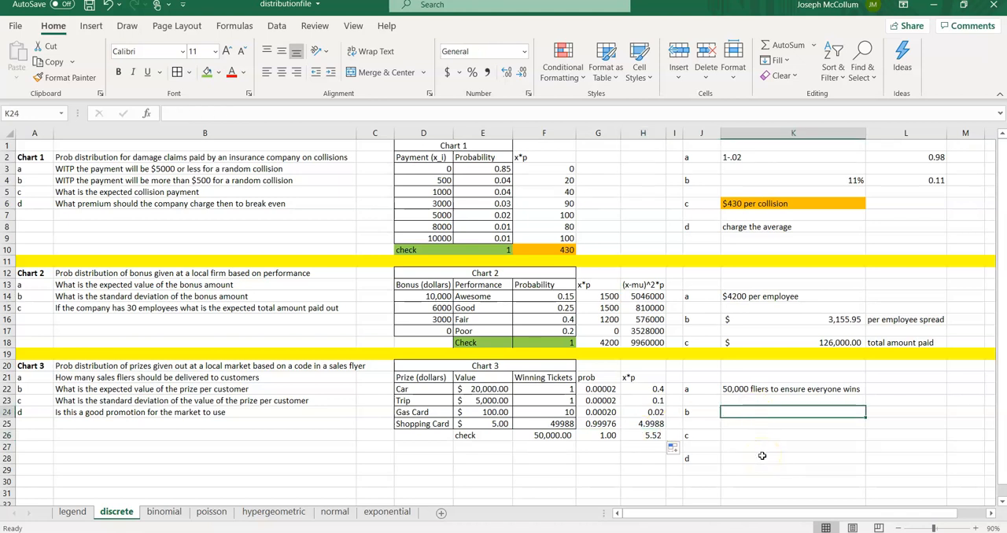
type("$")
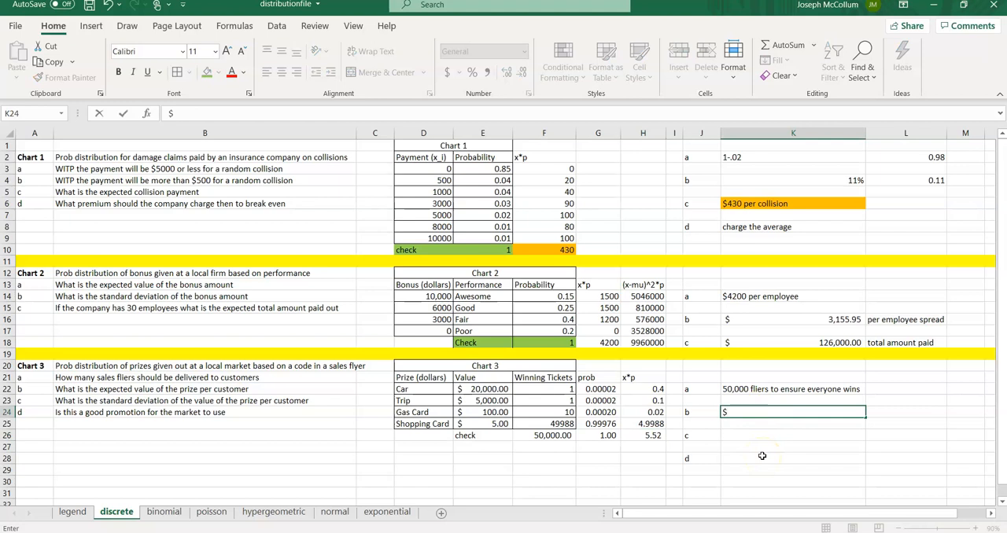
type("5.52")
key("Return")
key("Up")
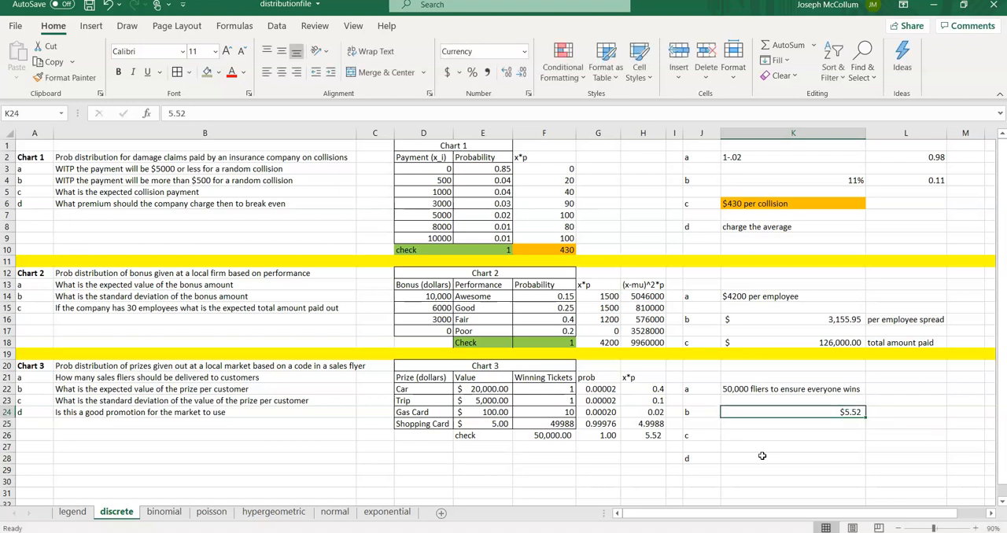
left_click(217, 111)
type("per person prize")
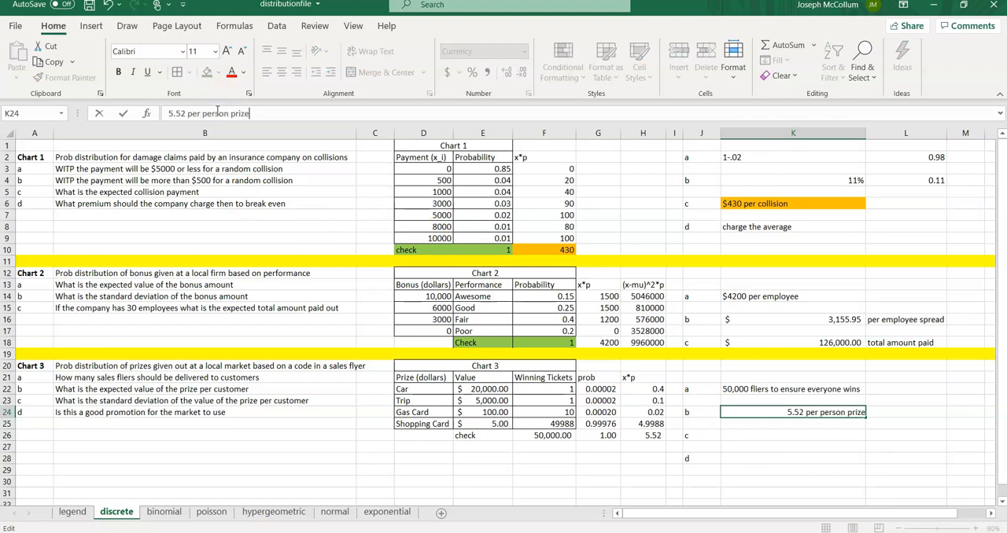
key("Return")
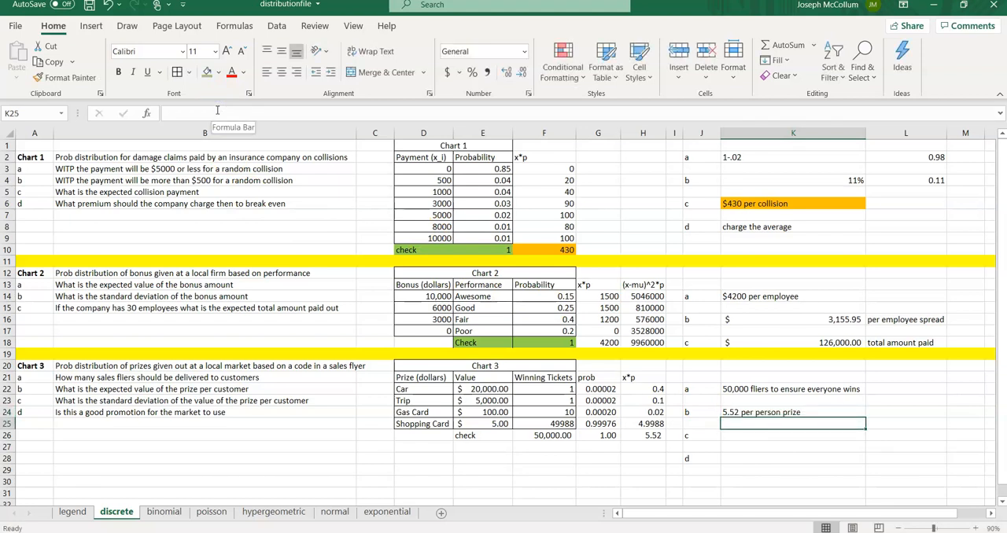
Step: Shade the G26 probability total green
key("Return")
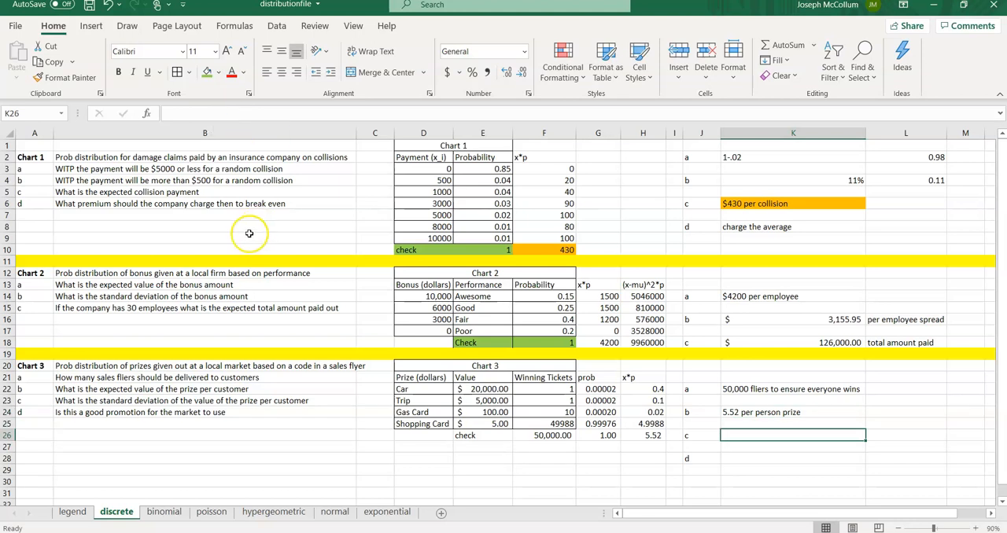
left_click(596, 447)
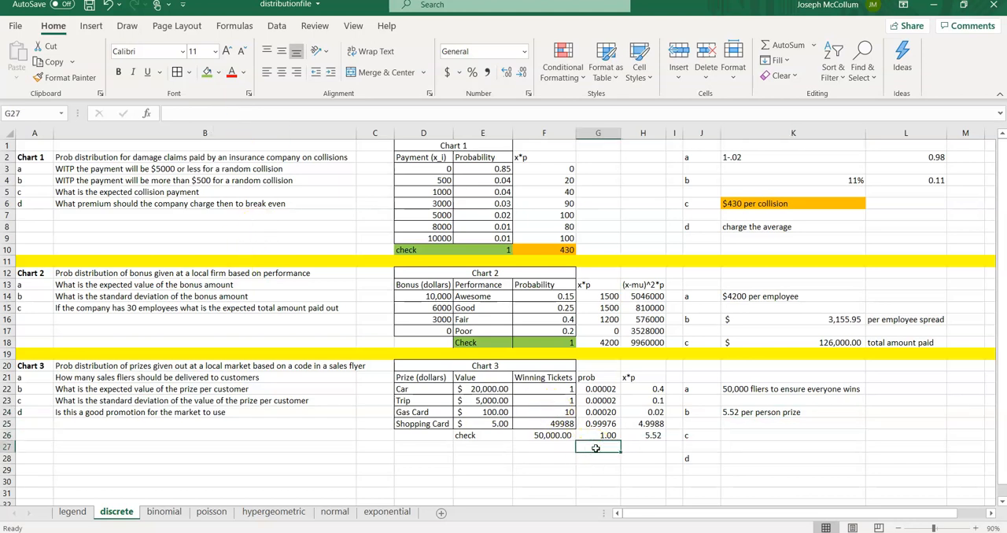
left_click(598, 436)
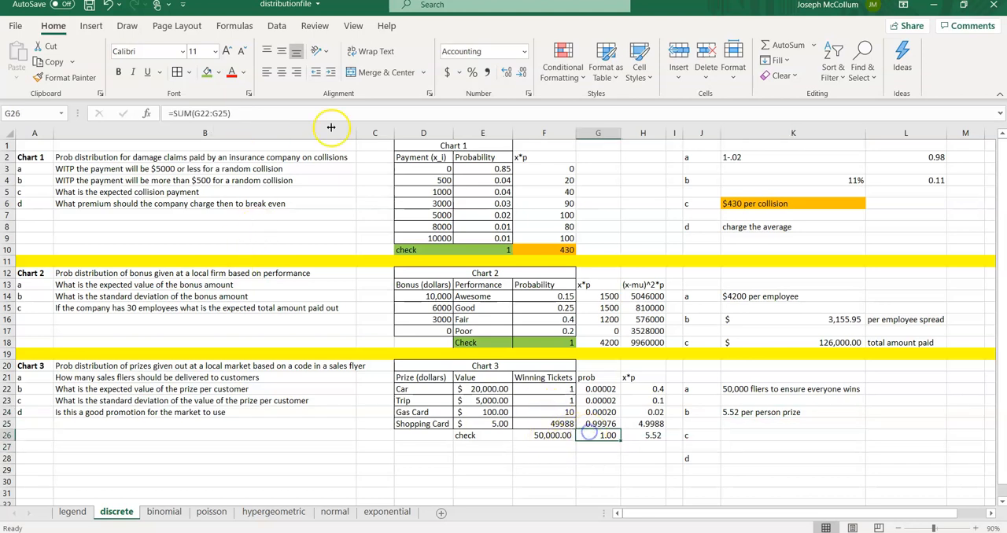
left_click(206, 71)
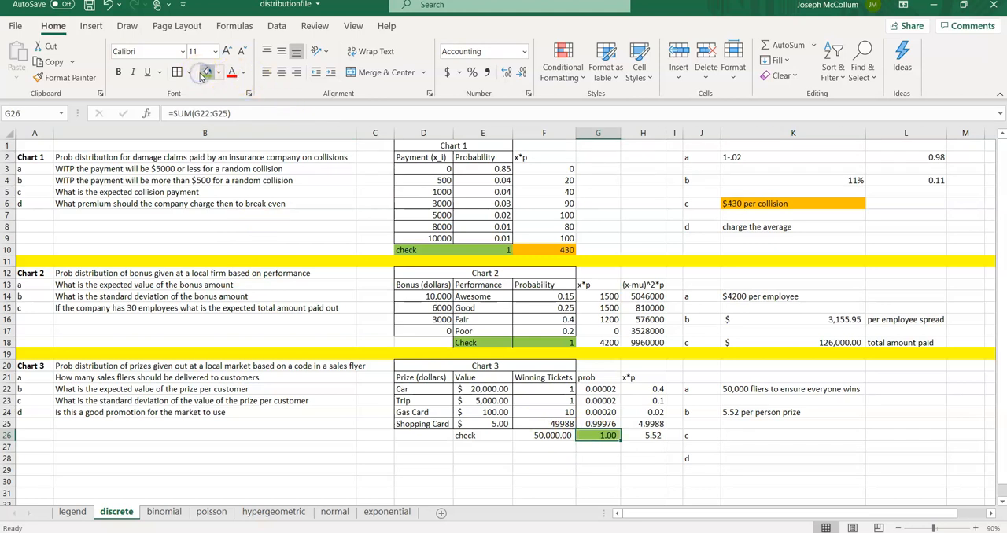
Step: Fill the expected-value totals H26 and G18 with orange
left_click(635, 435)
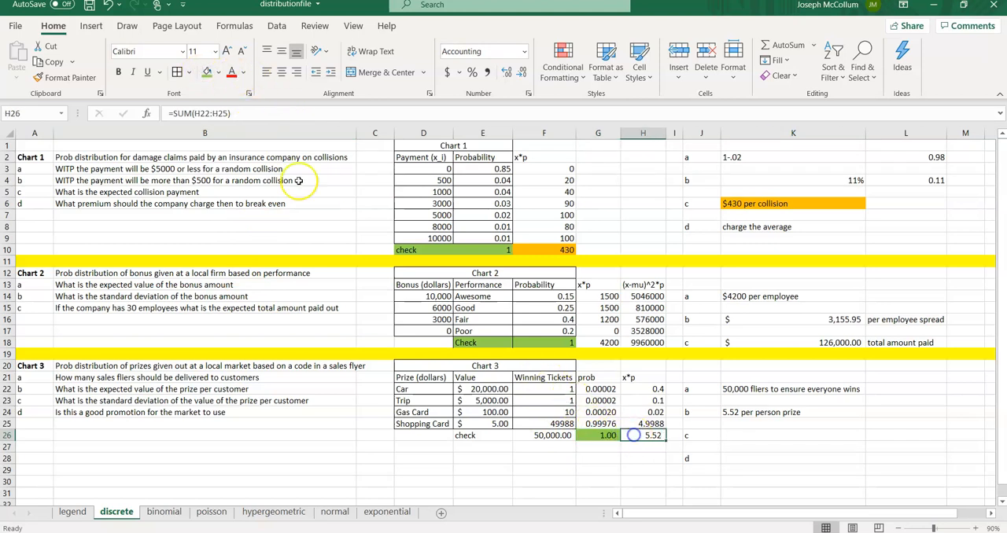
left_click(219, 72)
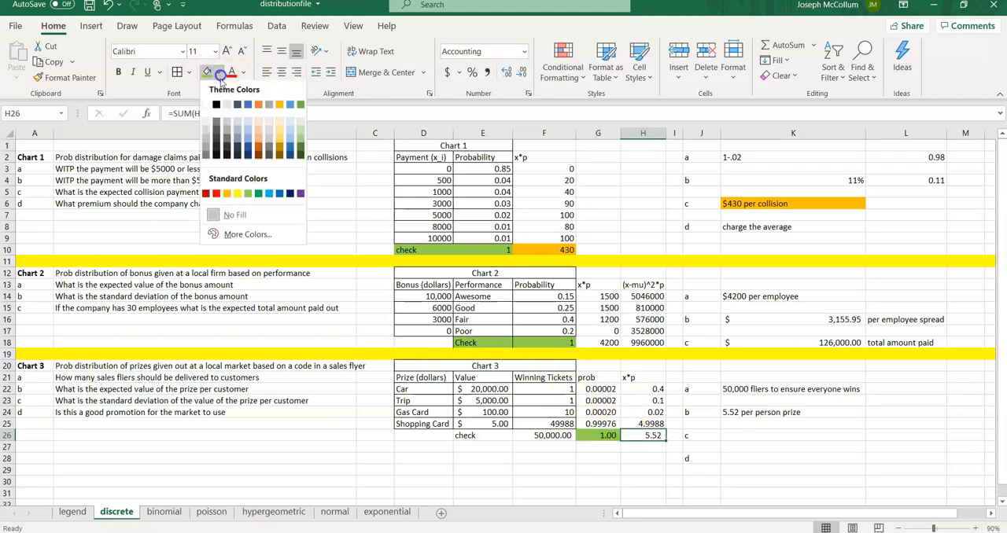
left_click(227, 193)
left_click(598, 343)
left_click(207, 72)
left_click(646, 449)
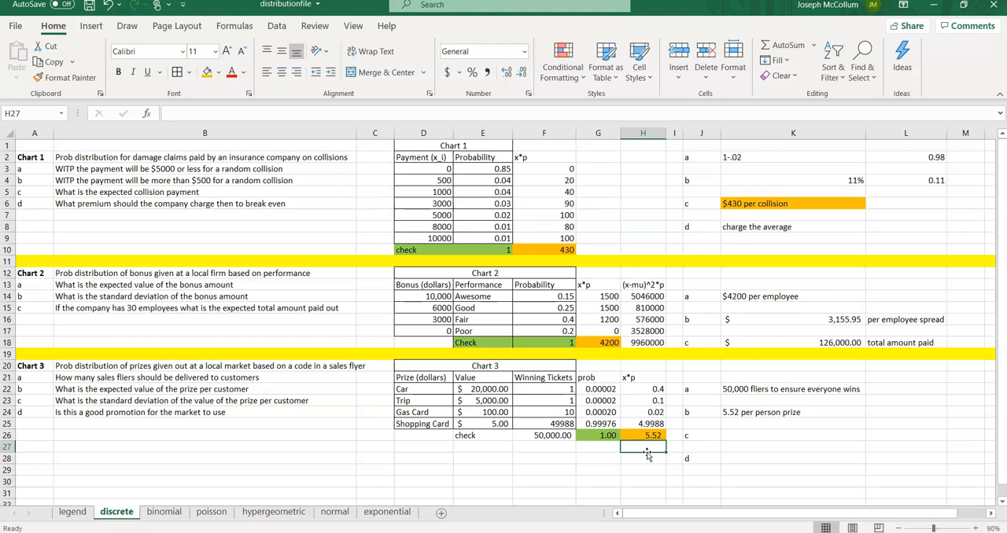
Step: Insert a new column I before the answer labels and widen it
right_click(691, 130)
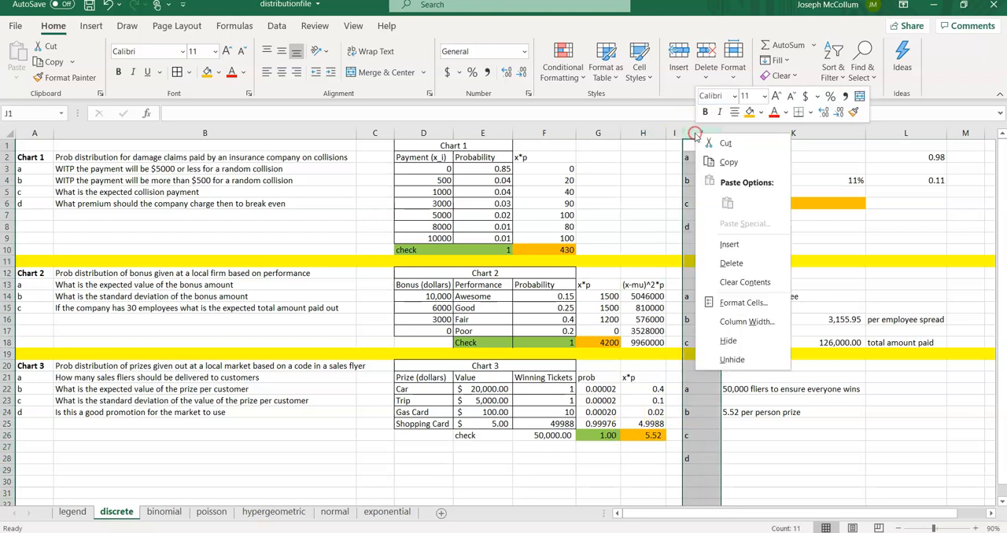
left_click(724, 243)
left_click_drag(682, 132, 705, 132)
left_click(681, 378)
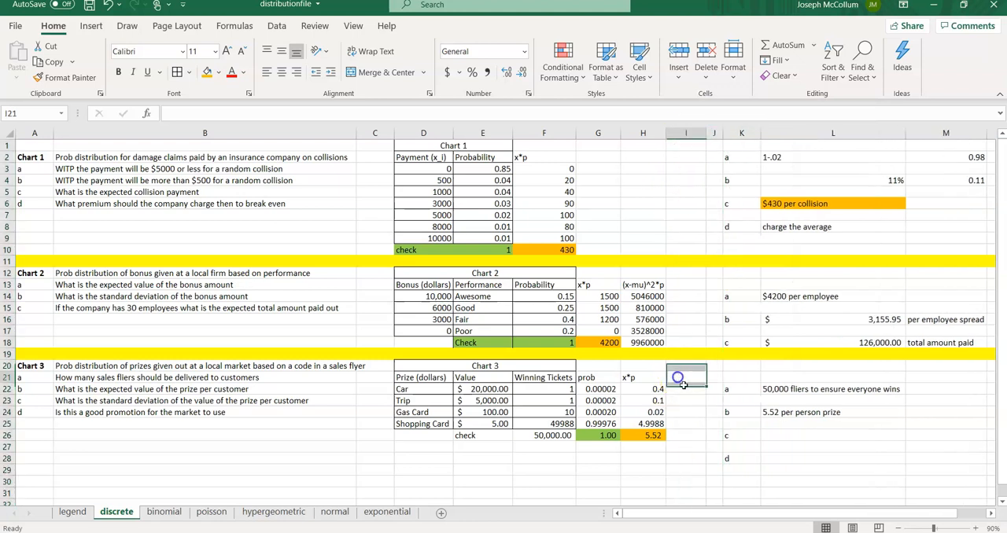
Step: Copy the (x-mu)^2*p header from H13 into I21 and autofit column I
right_click(643, 285)
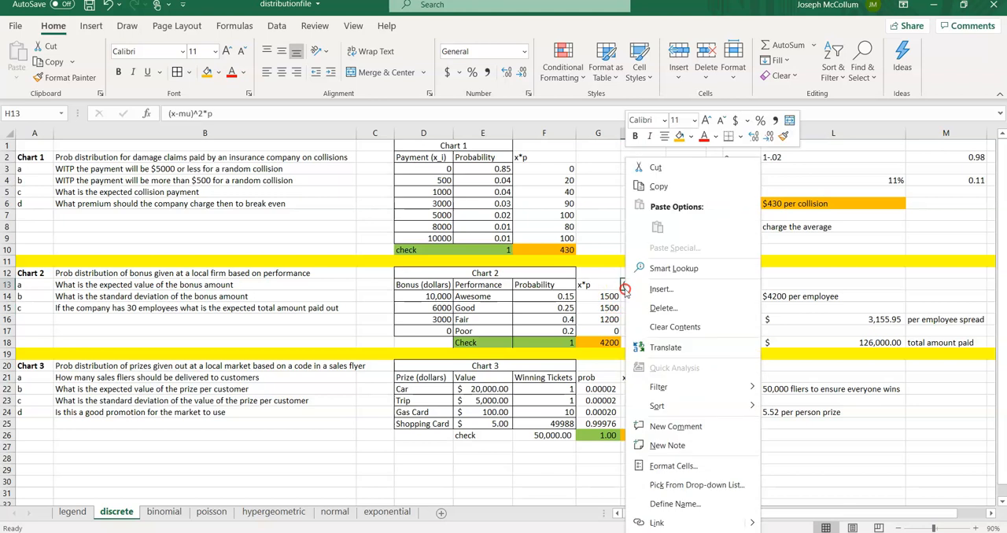
left_click(645, 185)
right_click(681, 378)
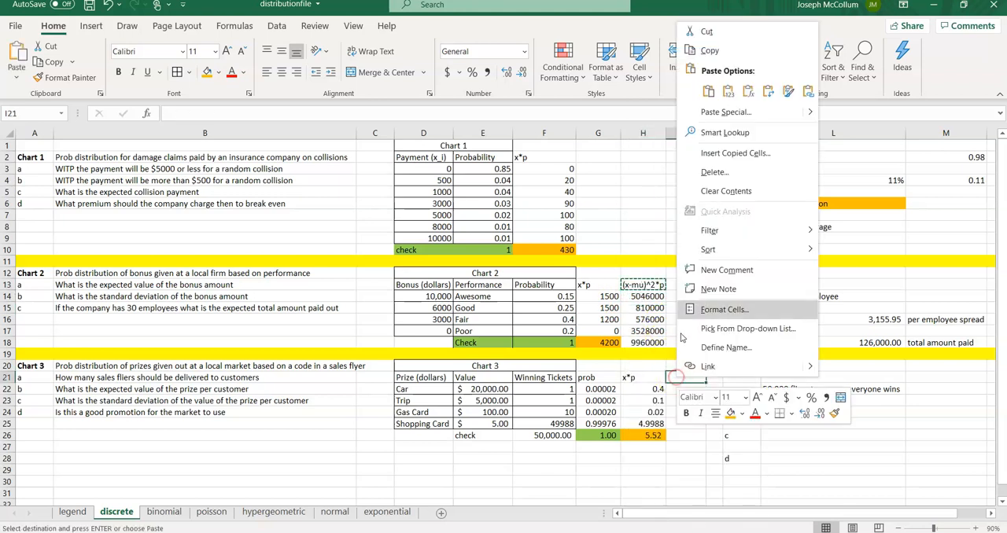
left_click(704, 91)
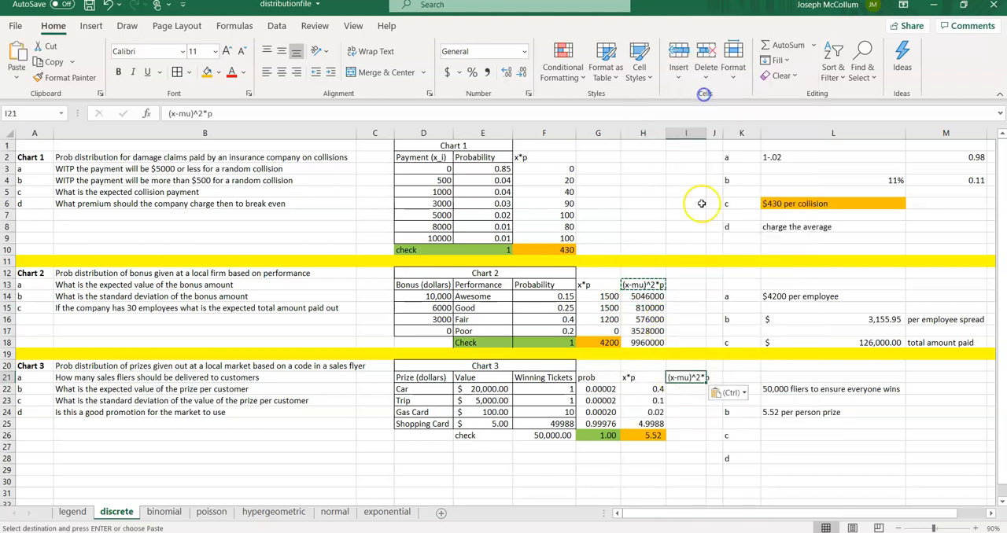
double_click(706, 133)
left_click(685, 388)
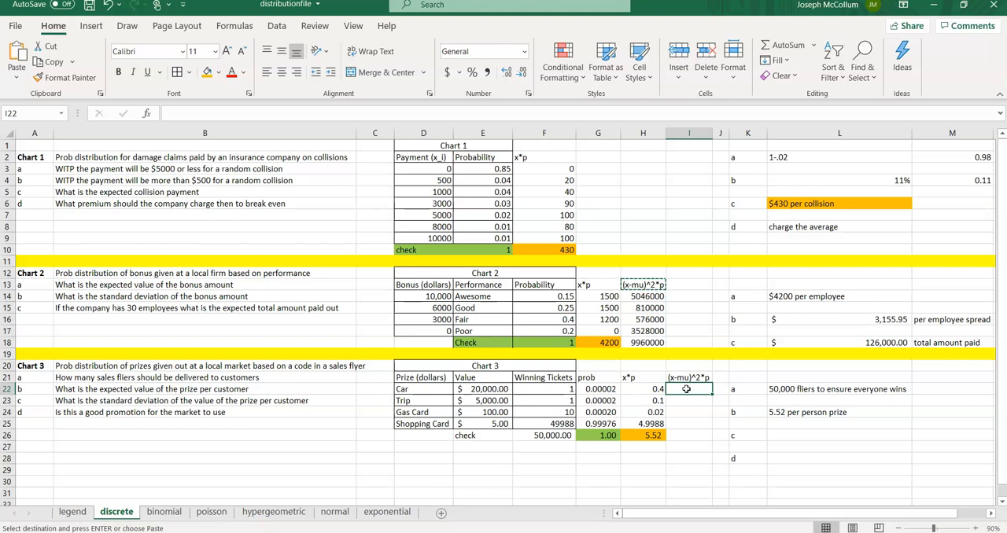
Step: In I22, enter a formula multiplying (E22 minus H26) squared by the probability in G22
type("=")
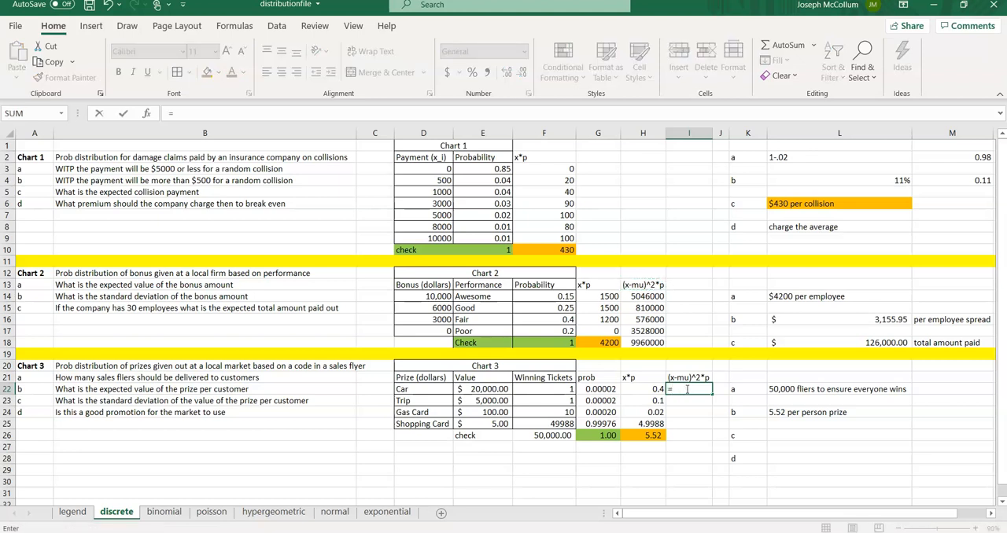
type("(")
left_click(495, 387)
type("-")
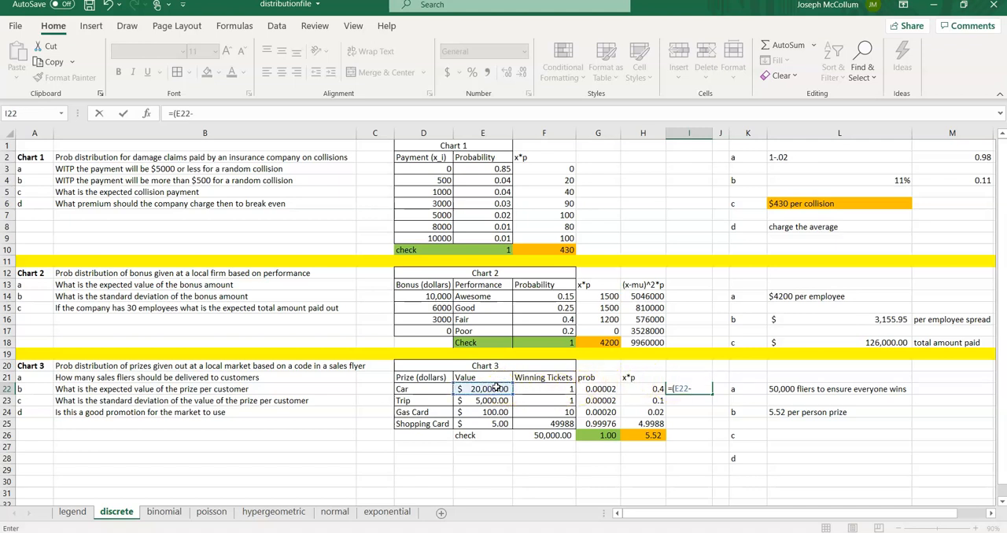
left_click(648, 435)
type(")^2*")
left_click(595, 389)
key("Return")
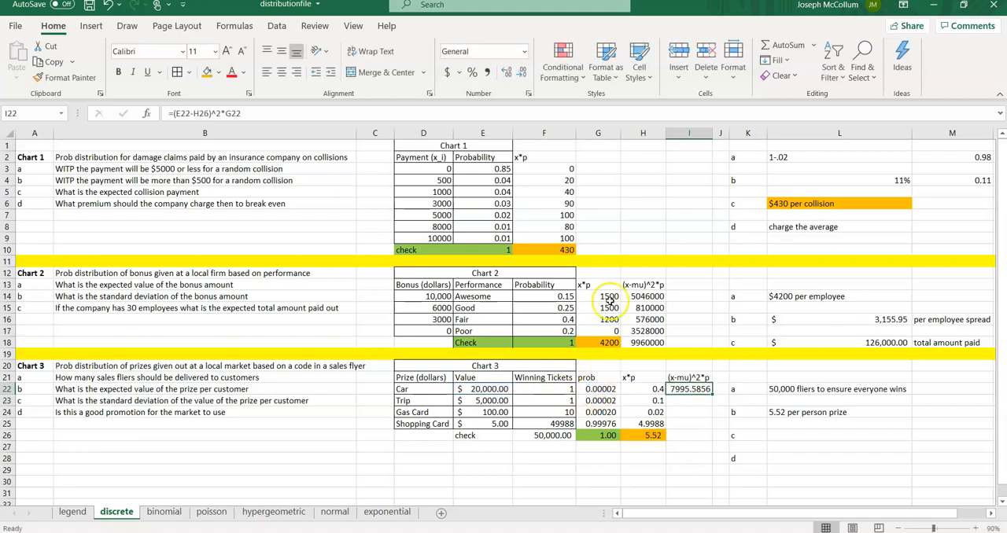
Step: Make the H26 reference in the I22 formula absolute as $H$26
left_click(196, 113)
type("$H$")
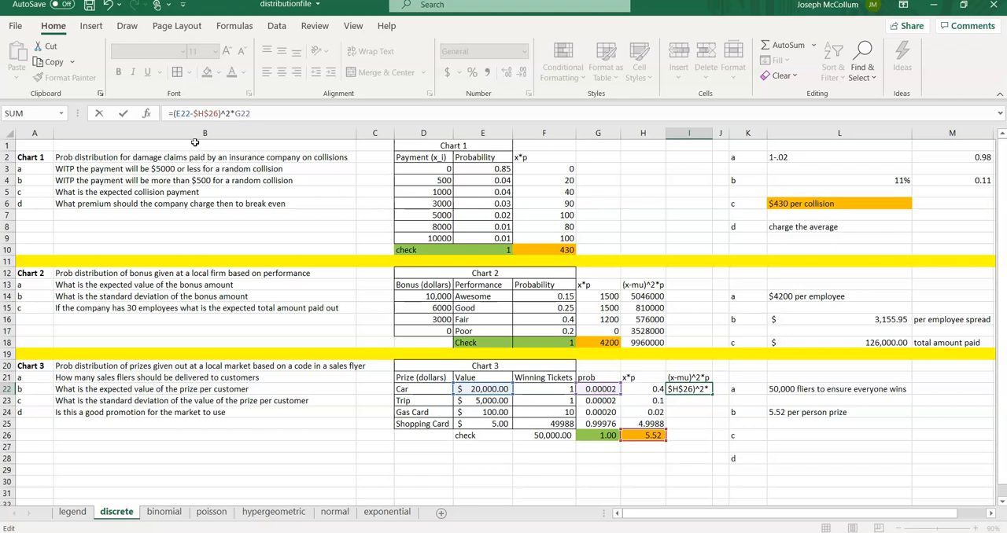
key("Return")
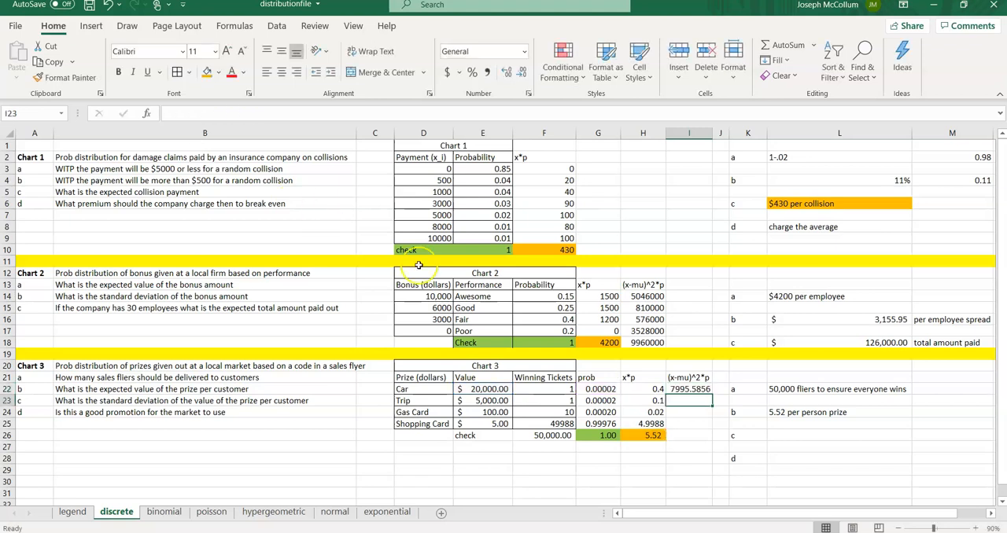
Step: Fill the I22 formula down through I25 and total the column with SUM in I26
left_click(687, 389)
left_click_drag(712, 395, 690, 440)
left_click(658, 435)
left_click(689, 436)
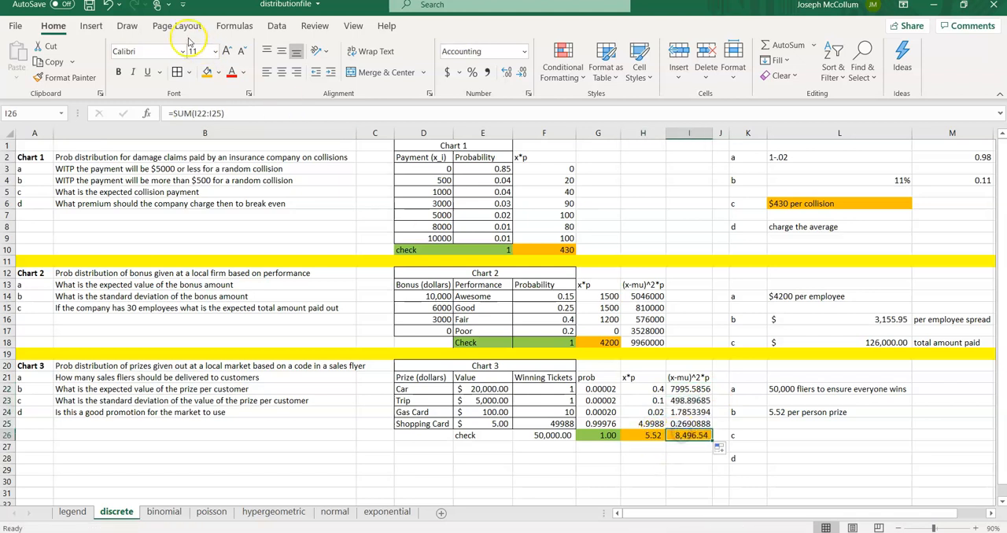
Step: Fill the I26 total with blue
left_click(218, 71)
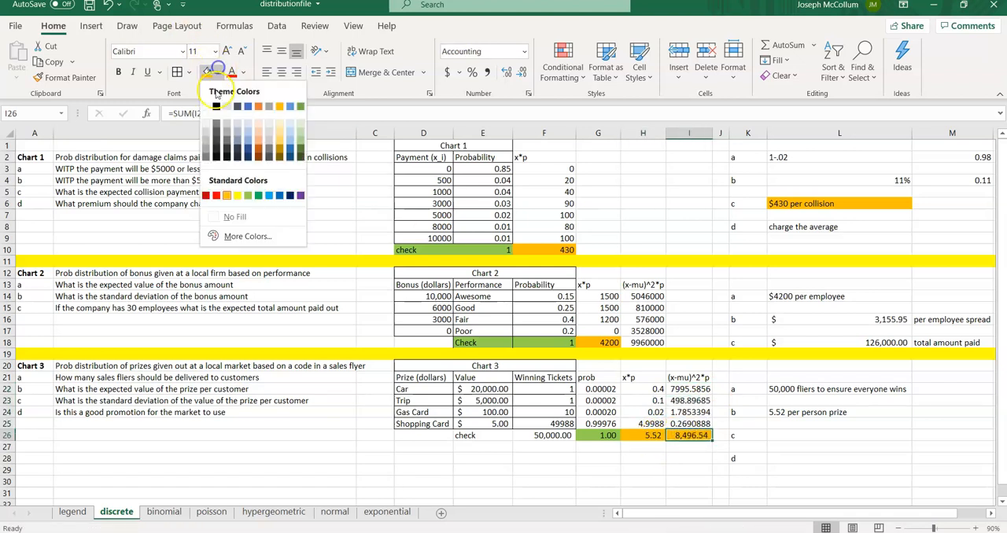
left_click(268, 195)
Step: Apply the same blue fill to the Chart 2 total in H18
left_click(634, 342)
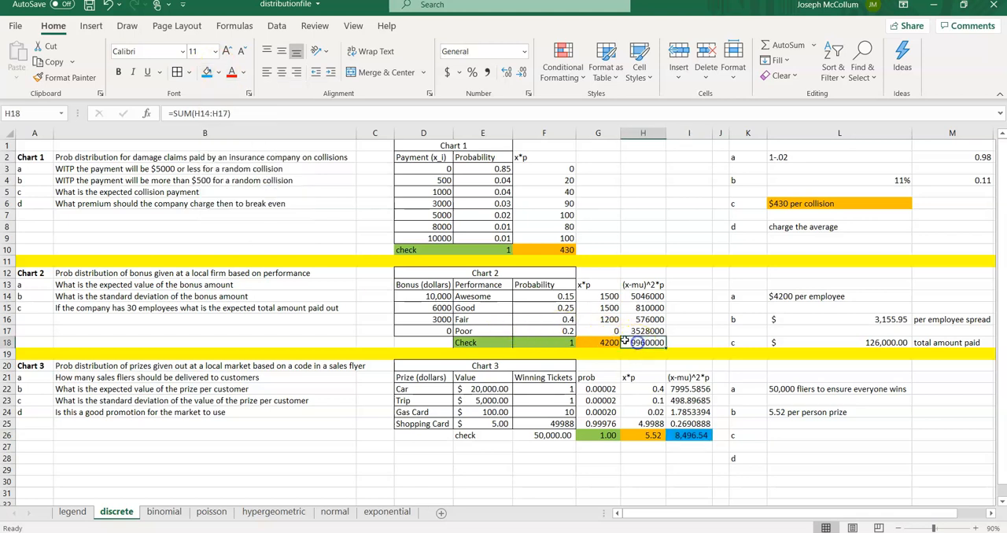
left_click(206, 72)
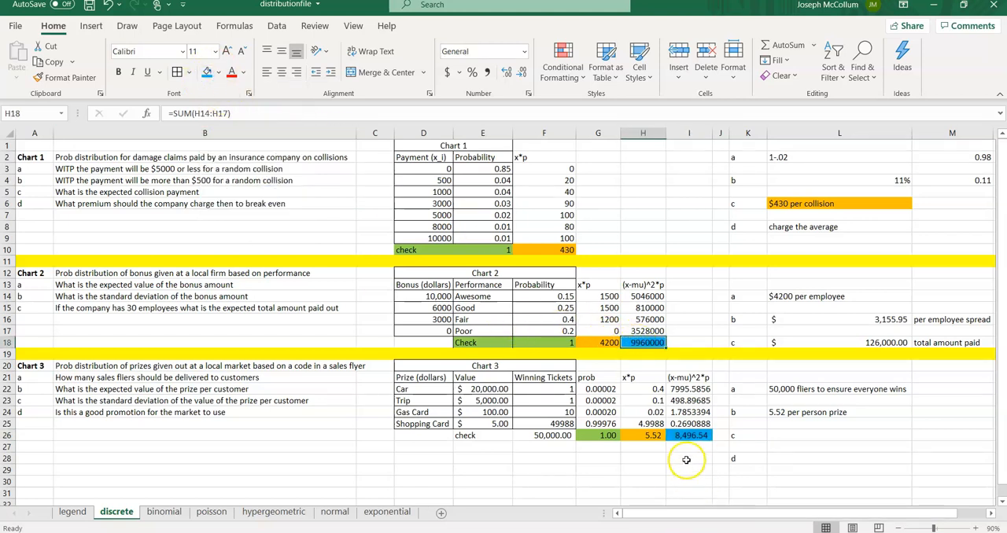
left_click(686, 436)
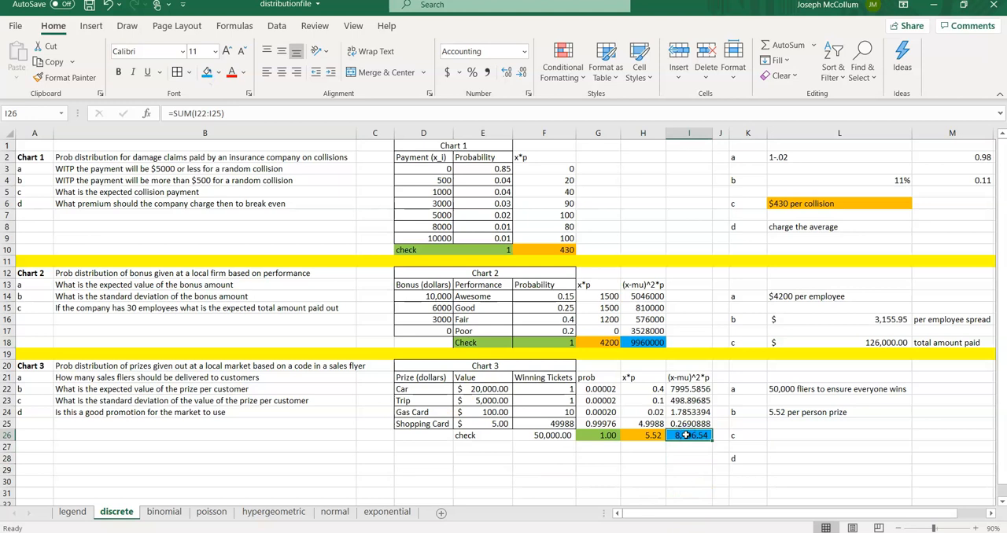
left_click(781, 436)
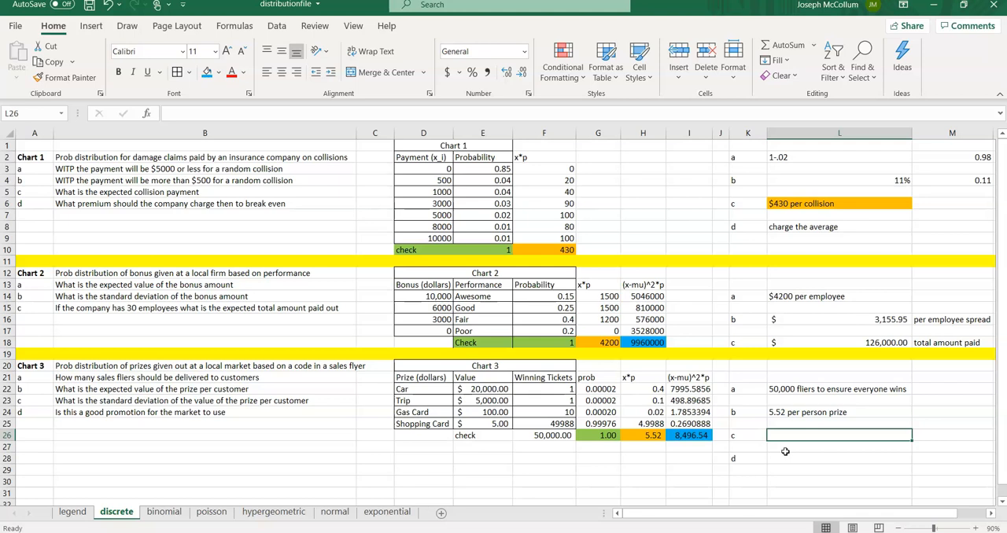
type("=sq")
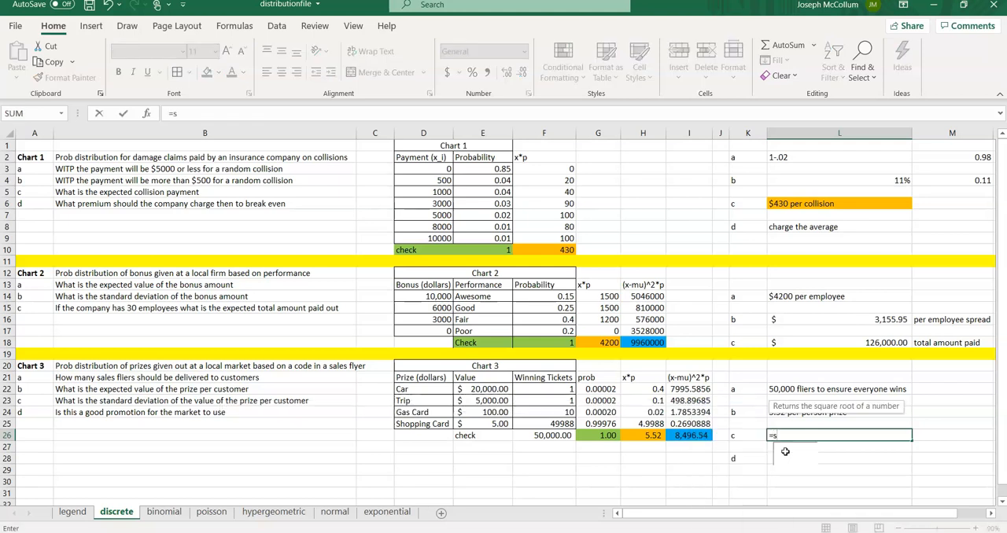
key("BackSpace")
key("BackSpace")
key("Escape")
Step: In M26, compute the standard deviation as the square root of the I26 total
key("Right")
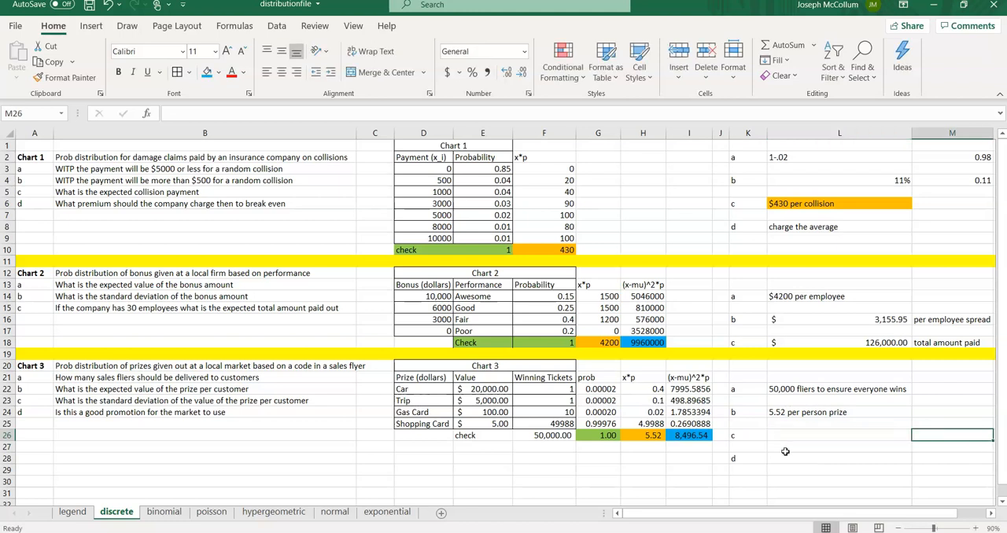
type("=sqrt(")
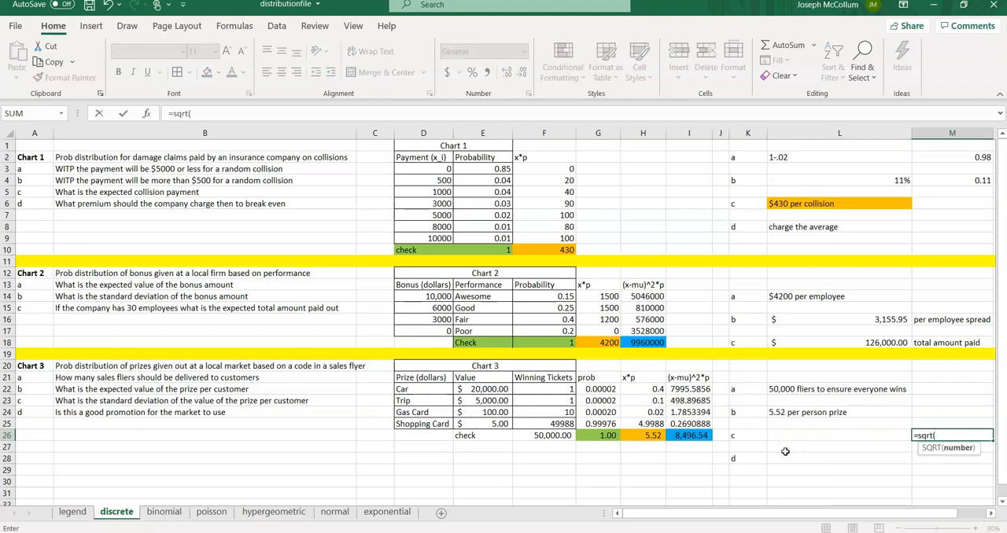
left_click(690, 435)
type(")")
key("Return")
Step: Write the answer '92.18 difference per person for prize' in L26
key("Up")
key("Left")
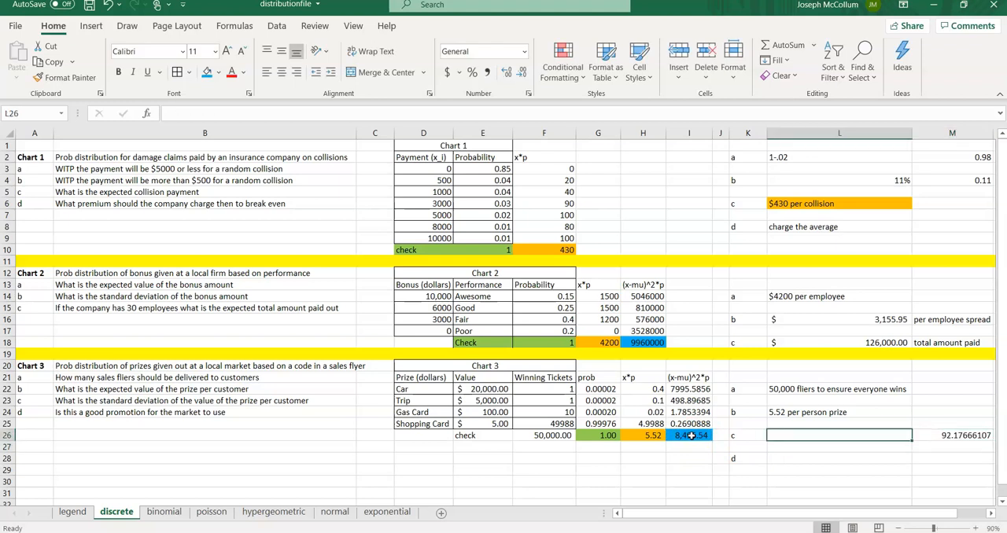
type("92")
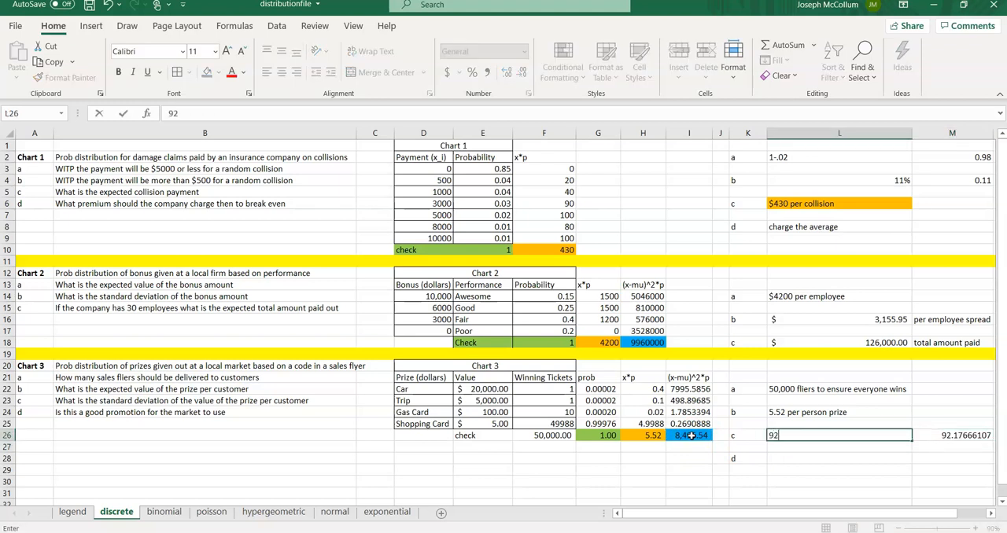
type(".18 difference per person for priz")
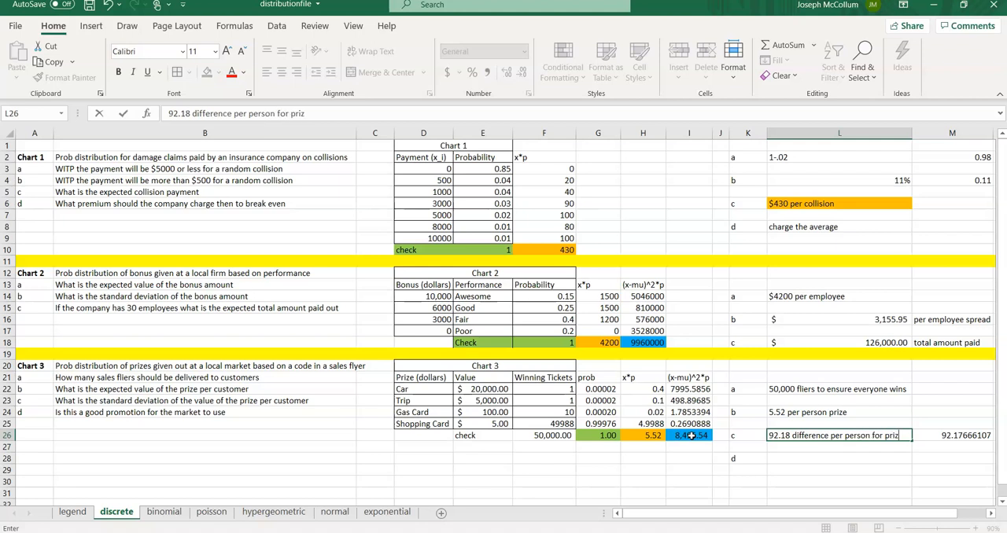
type("e")
key("Return")
key("Down")
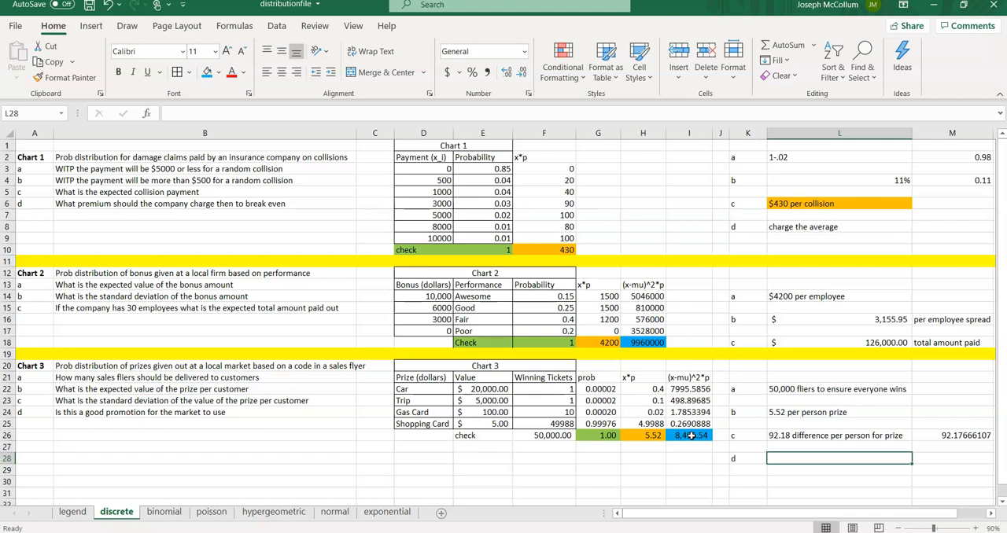
Step: Review the Chart 3 answer cells in column L
key("Up")
key("Up")
key("Up")
key("Up")
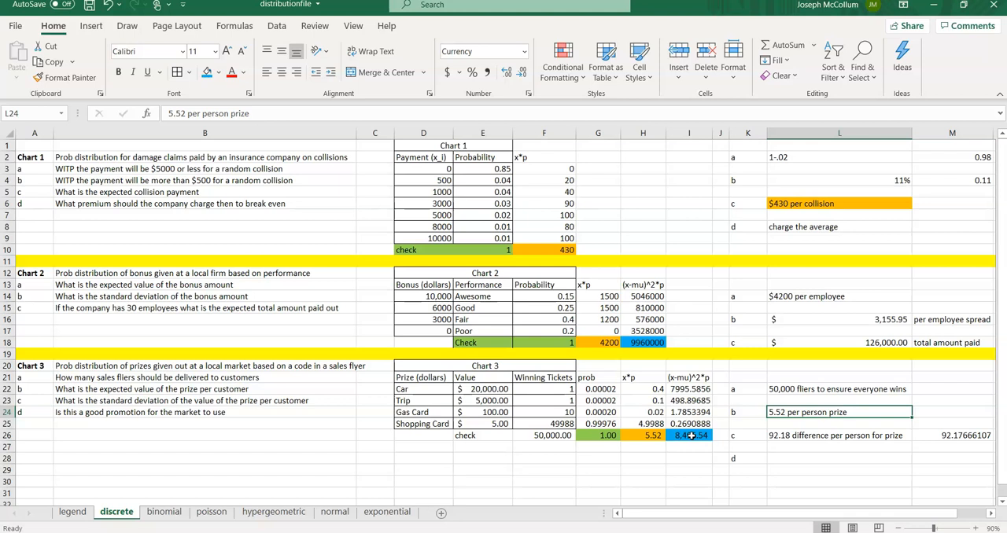
key("Down")
key("Down")
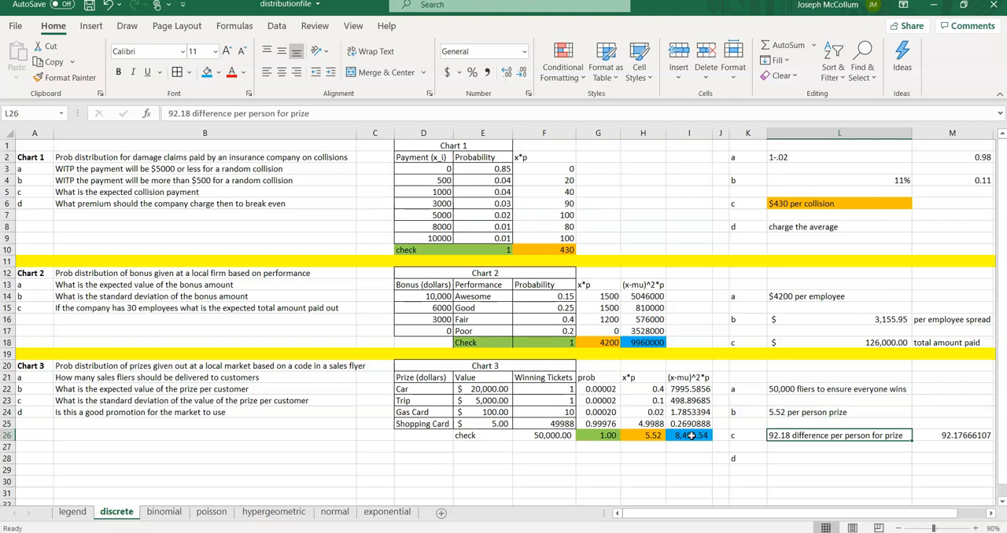
key("Down")
key("Down")
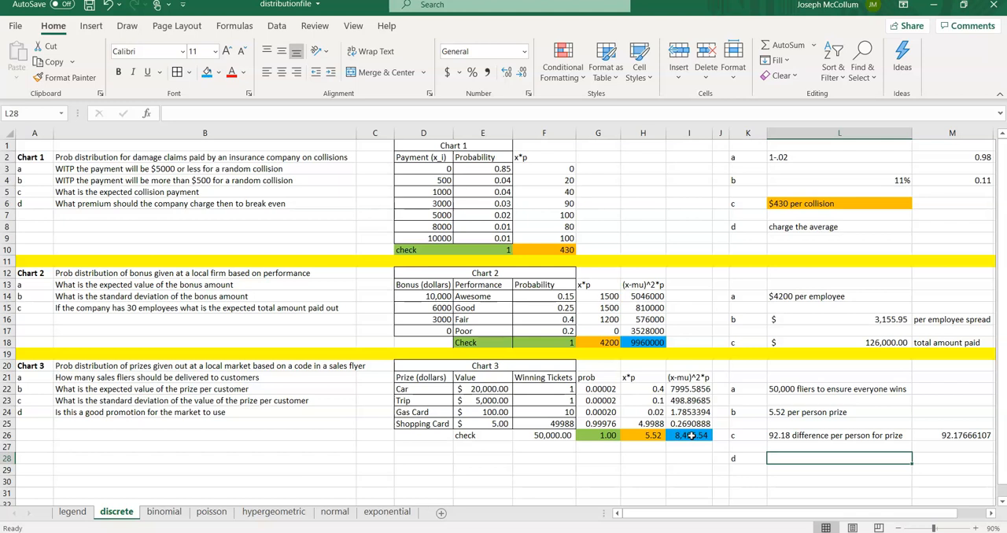
key("Up")
key("Up")
key("Up")
key("Down")
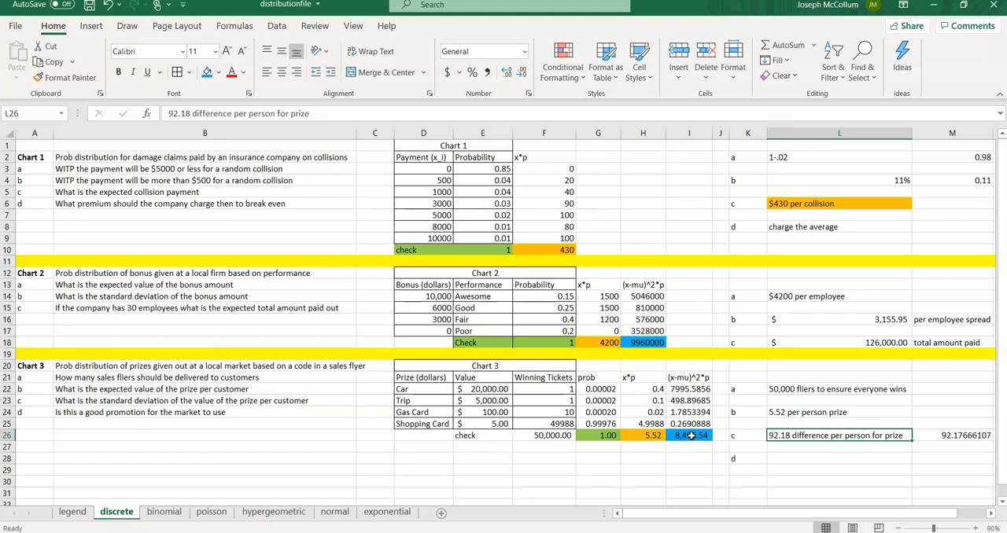
key("Down")
key("Down")
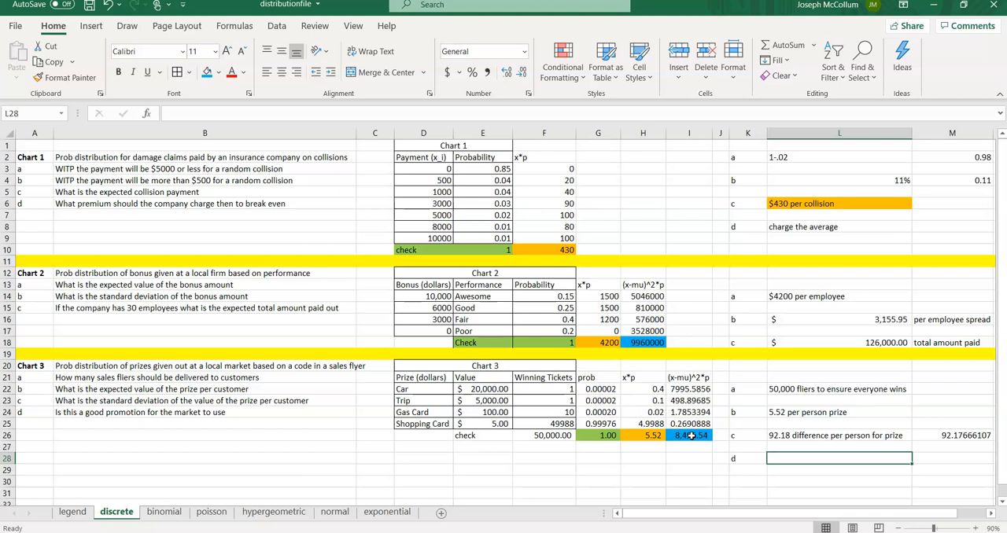
key("Up")
key("Up")
key("Up")
key("Up")
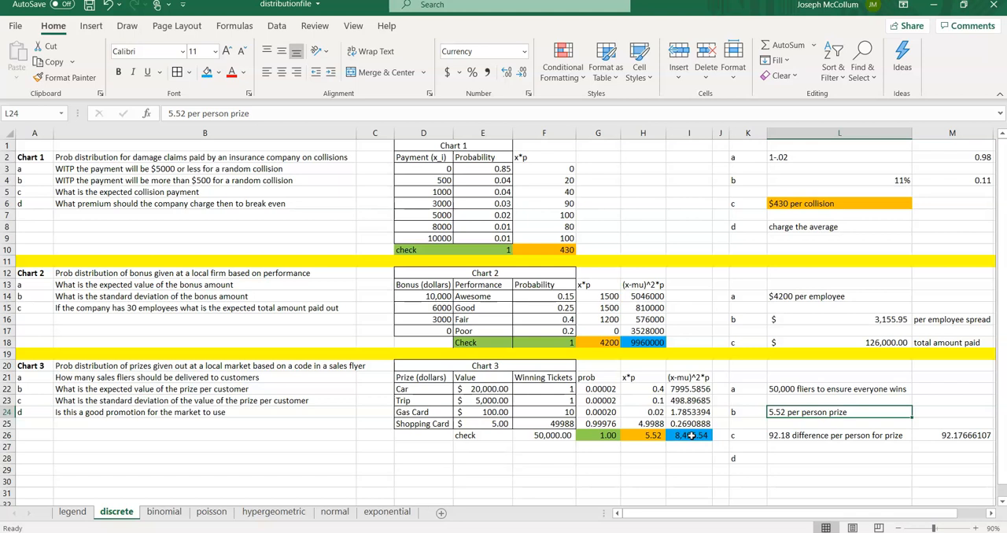
key("Down")
key("Down")
key("Down")
key("Down")
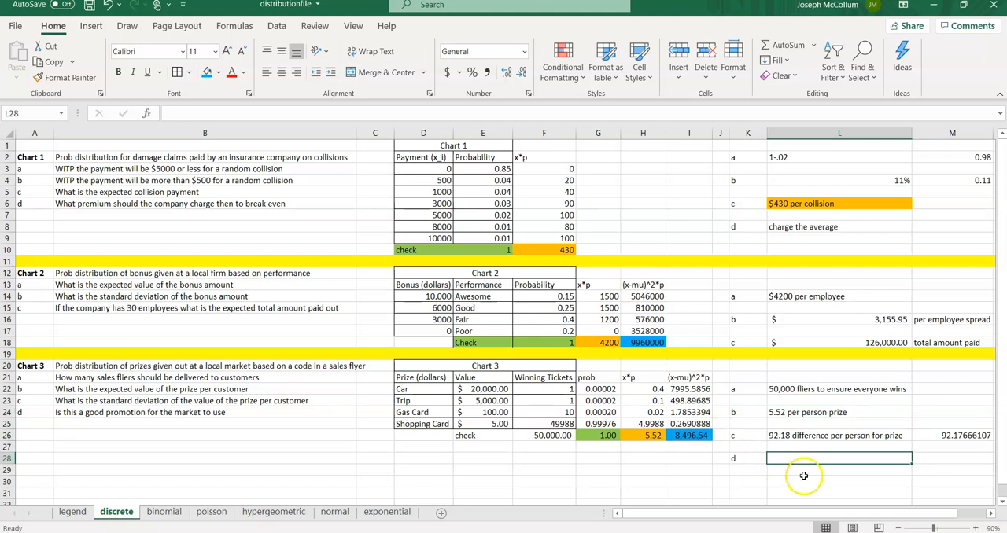
Step: Enter 'if we attract more than 50,000' and 'if we the customer spends more than 5.52' in L28 and L29, then autofit column L
type("if")
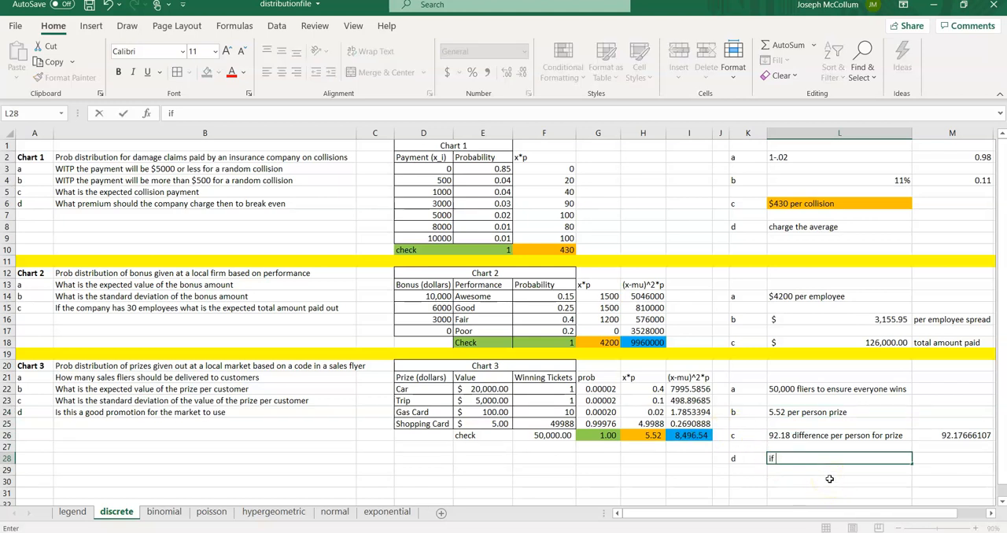
type(" we attract more than 50,000")
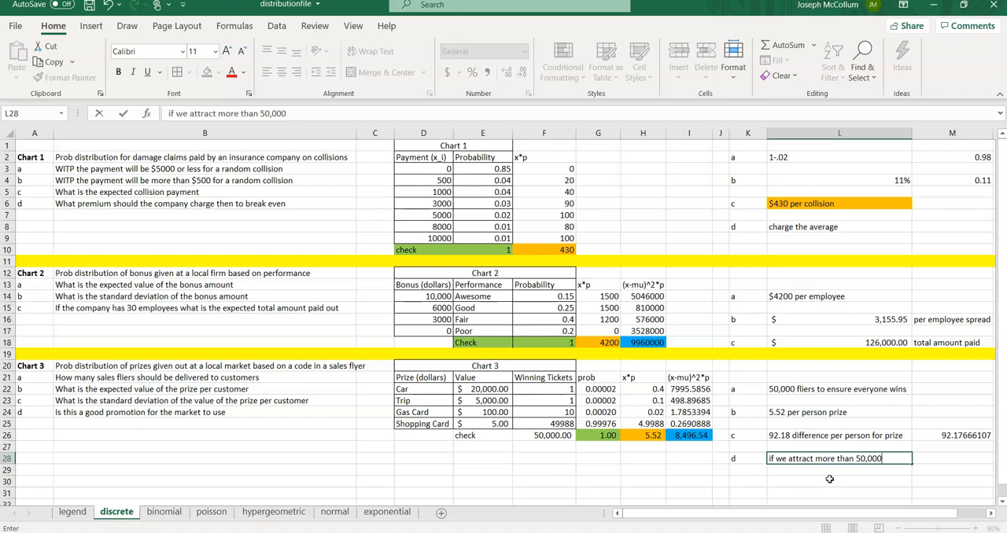
key("Return")
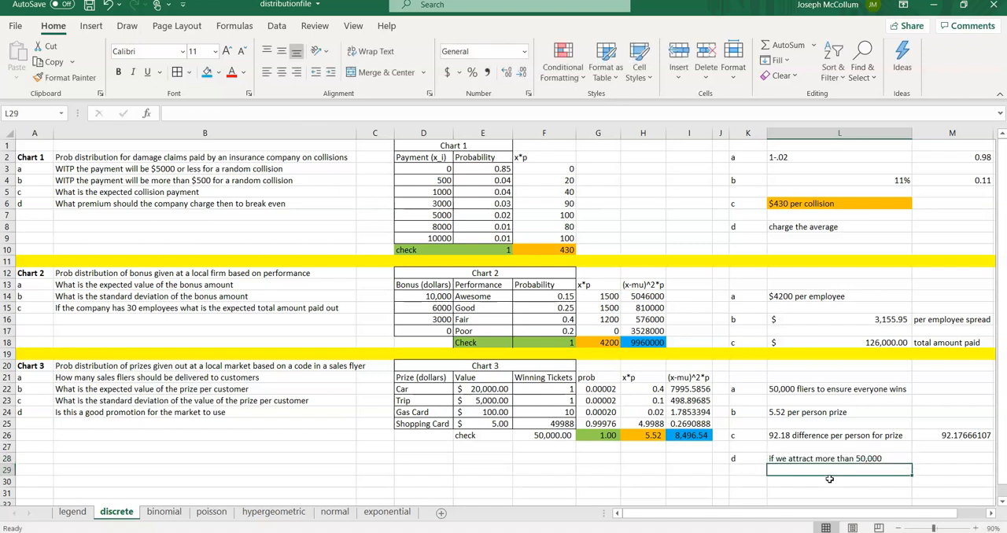
type("if we")
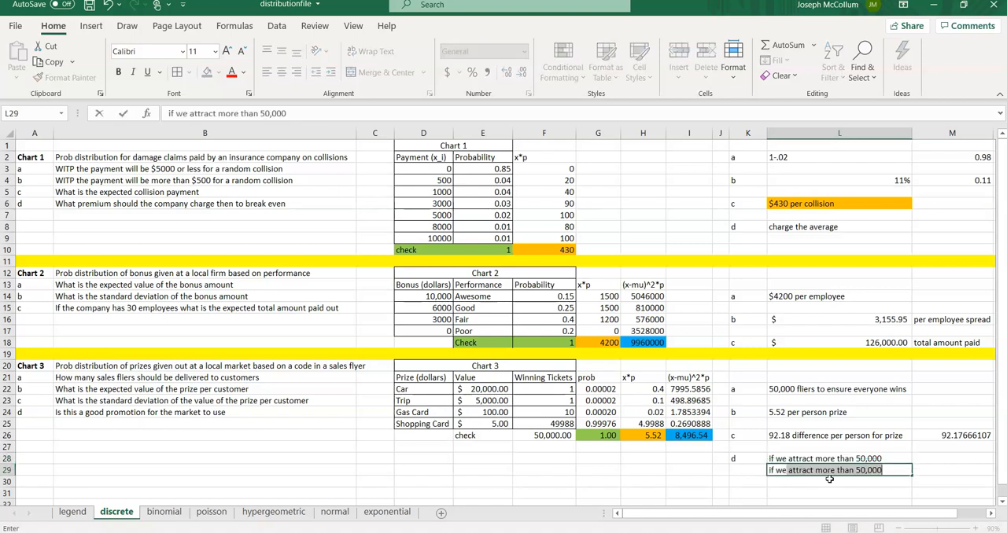
type(" the custome")
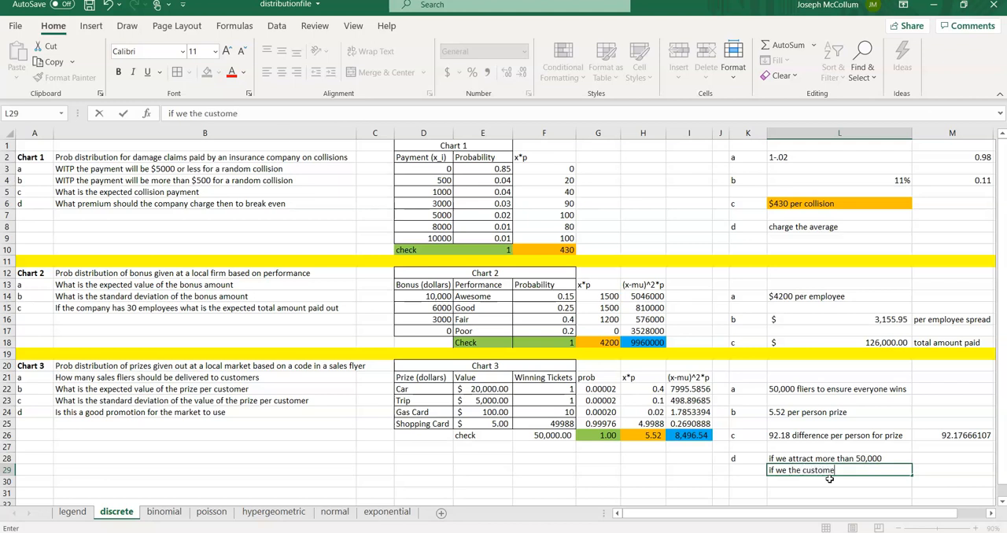
type("r spends more than 5.52")
key("Return")
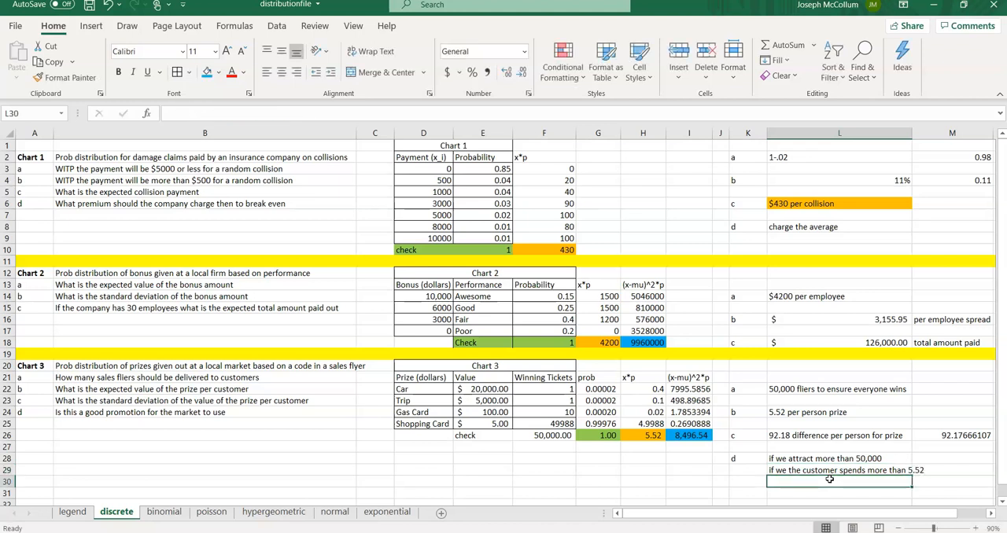
double_click(913, 133)
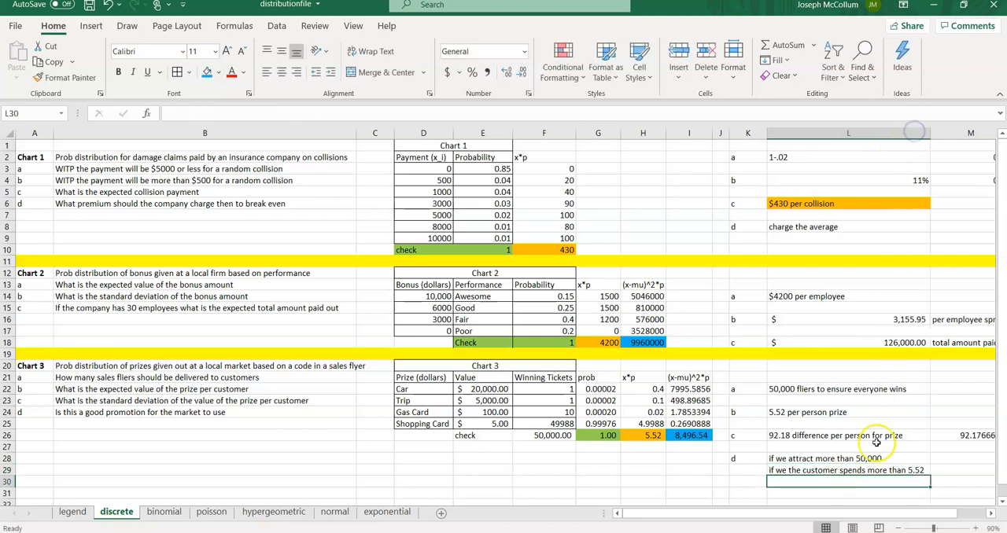
left_click(848, 470)
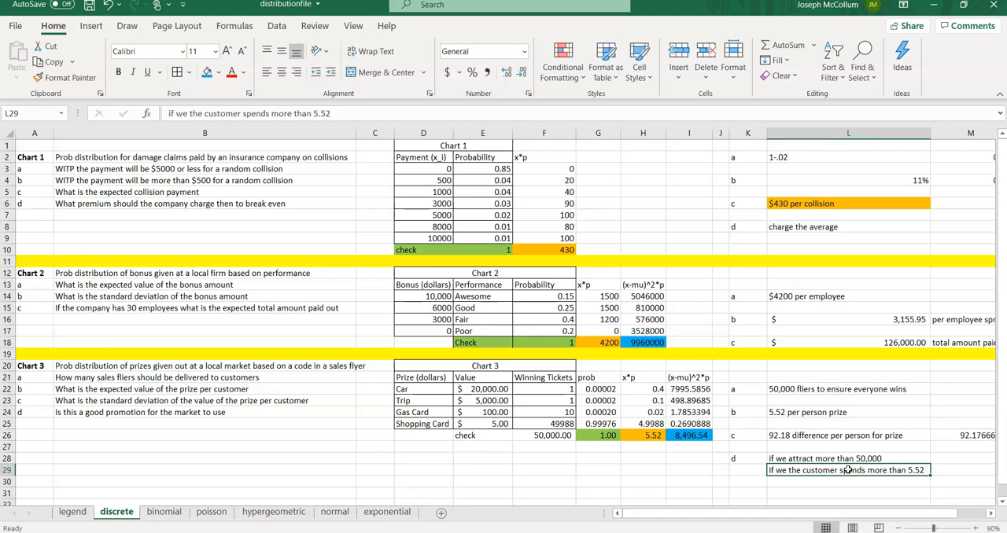
Step: Look over the Chart 3 totals and the part d answer lines
key("Up")
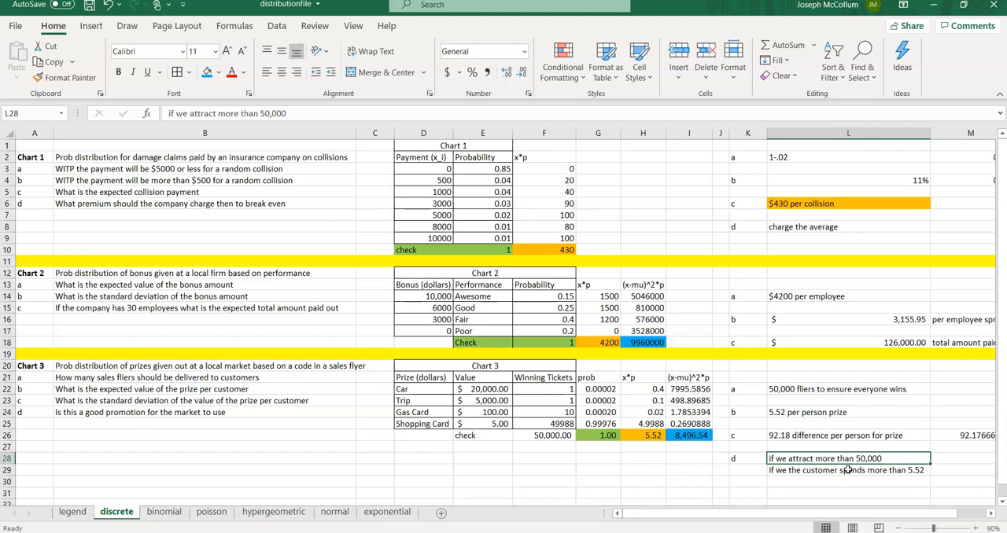
key("Up")
key("Up")
key("Left")
key("Left")
key("Left")
key("Left")
key("Left")
key("Left")
key("Left")
key("Left")
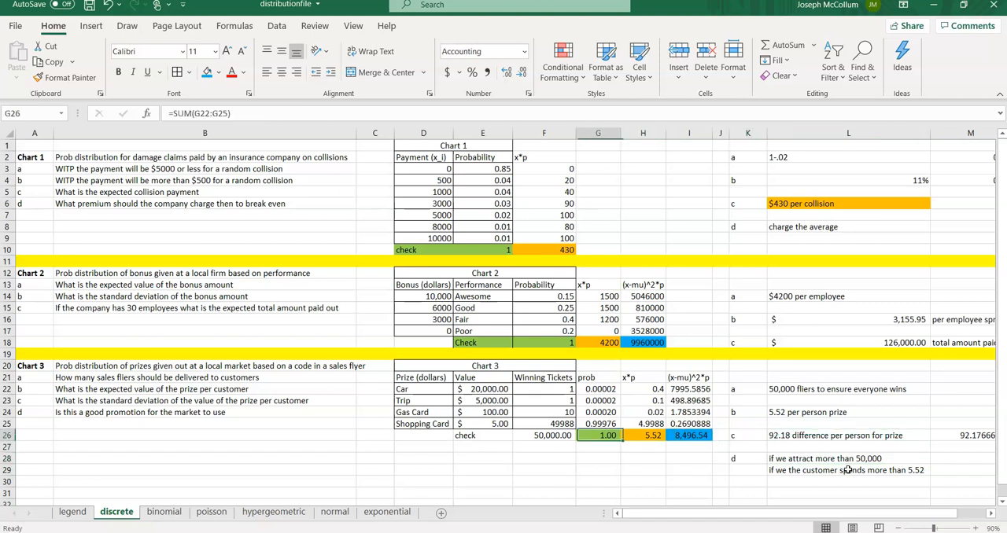
key("Right")
key("Right")
key("Left")
key("Left")
key("Right")
key("Right")
key("Right")
key("Right")
key("Right")
key("Right")
key("Right")
key("Right")
key("Down")
key("Down")
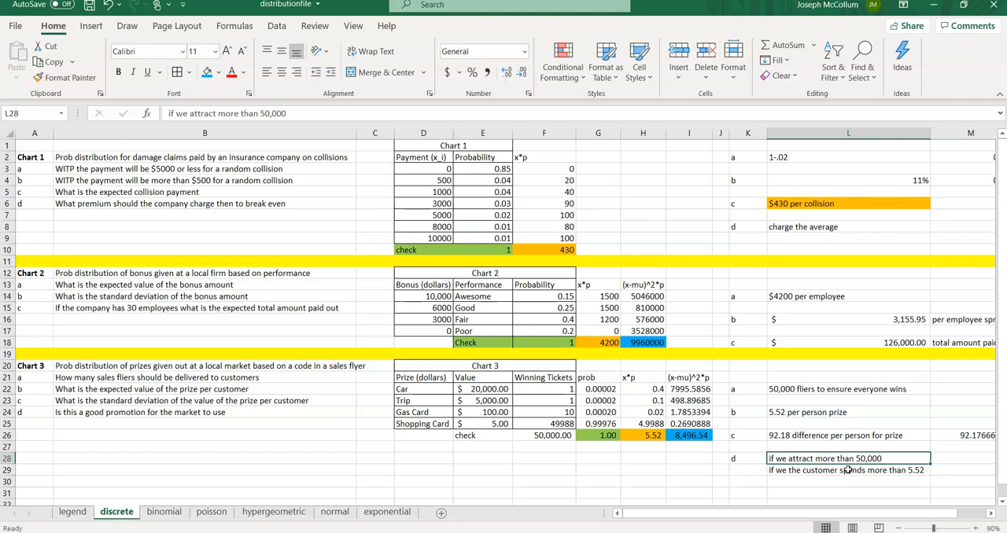
left_click(847, 470)
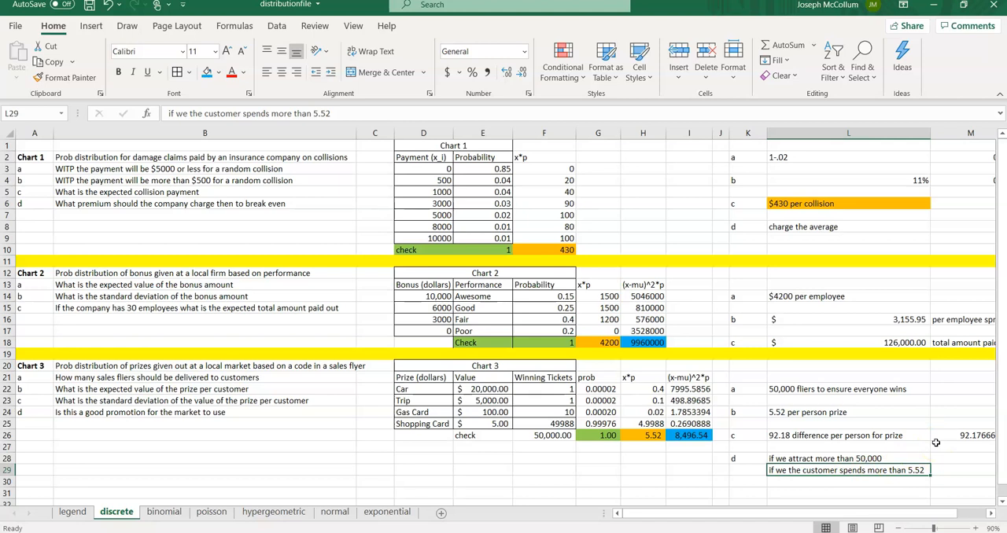
key("Up")
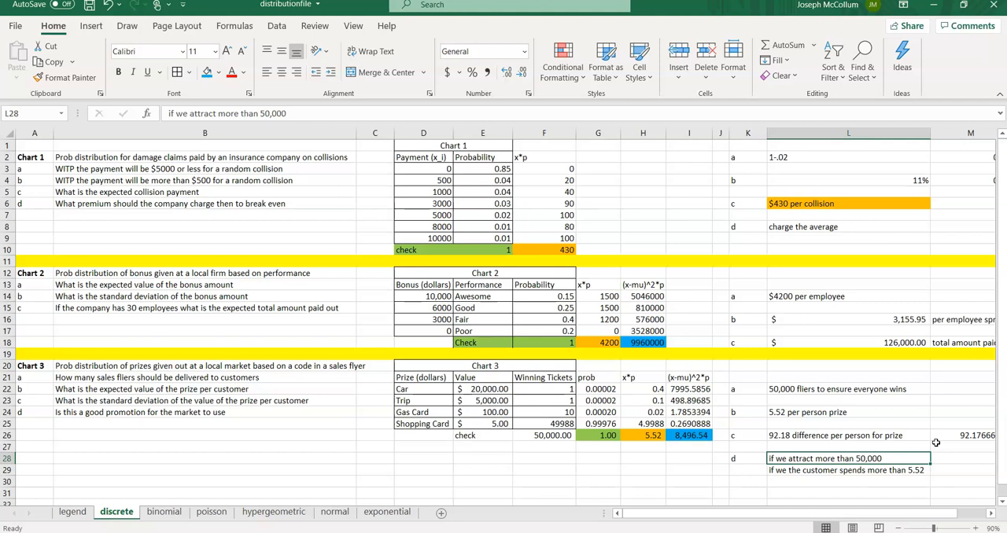
key("Down")
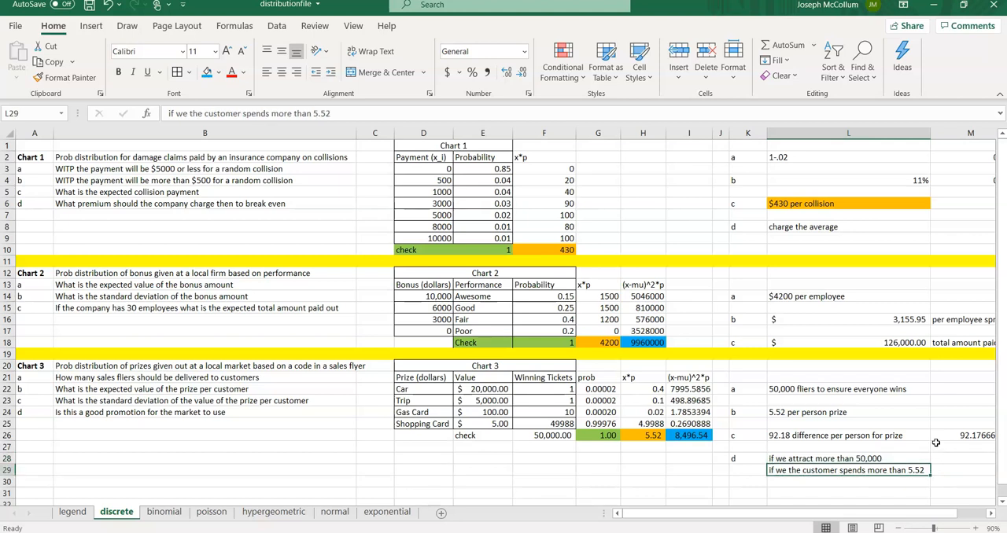